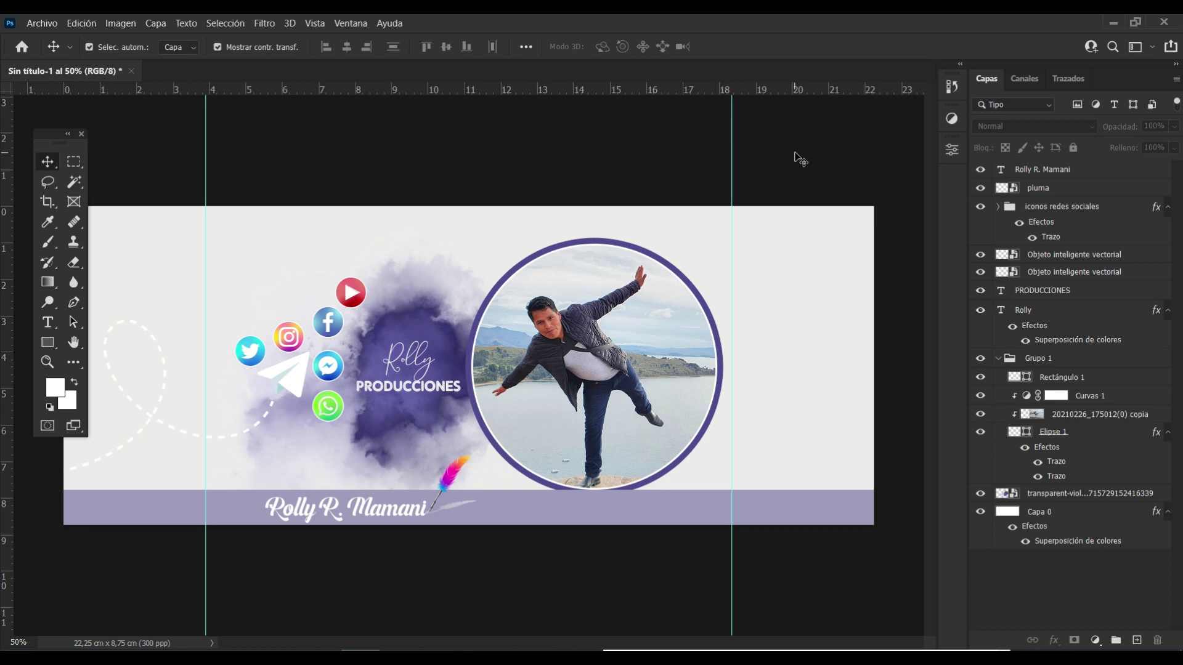
- Open the Archivo (File) menu over the finished cover design
left_click(42, 24)
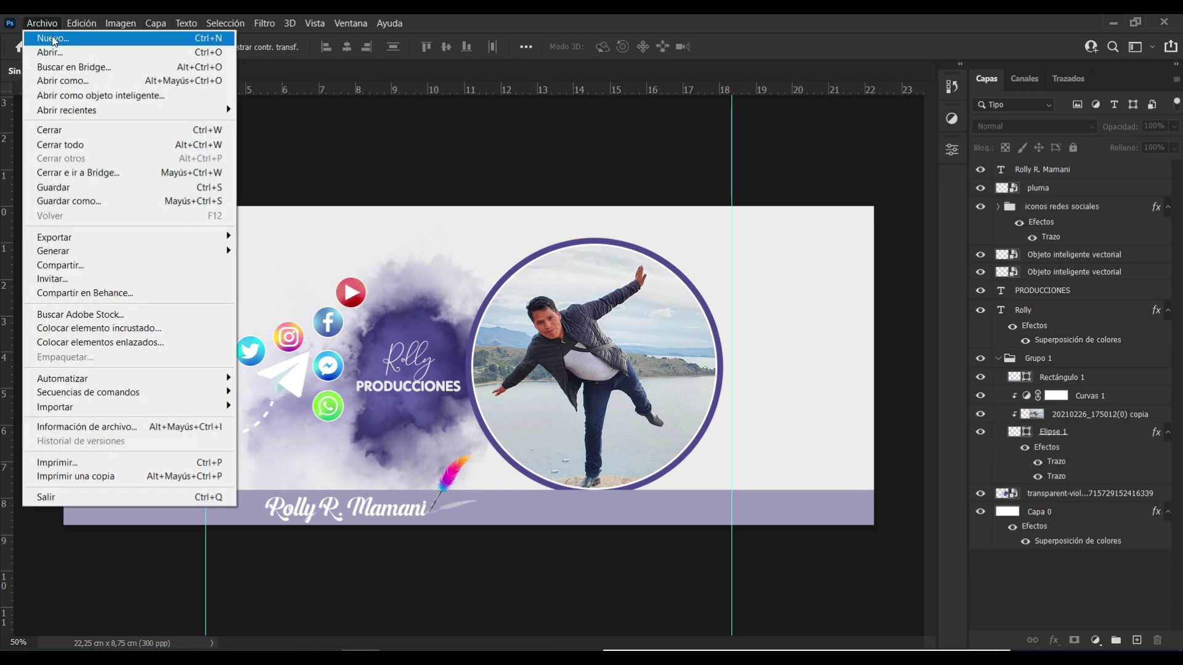
- Create a new 22.25 × 8.75 cm, 300 ppp document from the saved 'Portada de facebook' preset
left_click(53, 40)
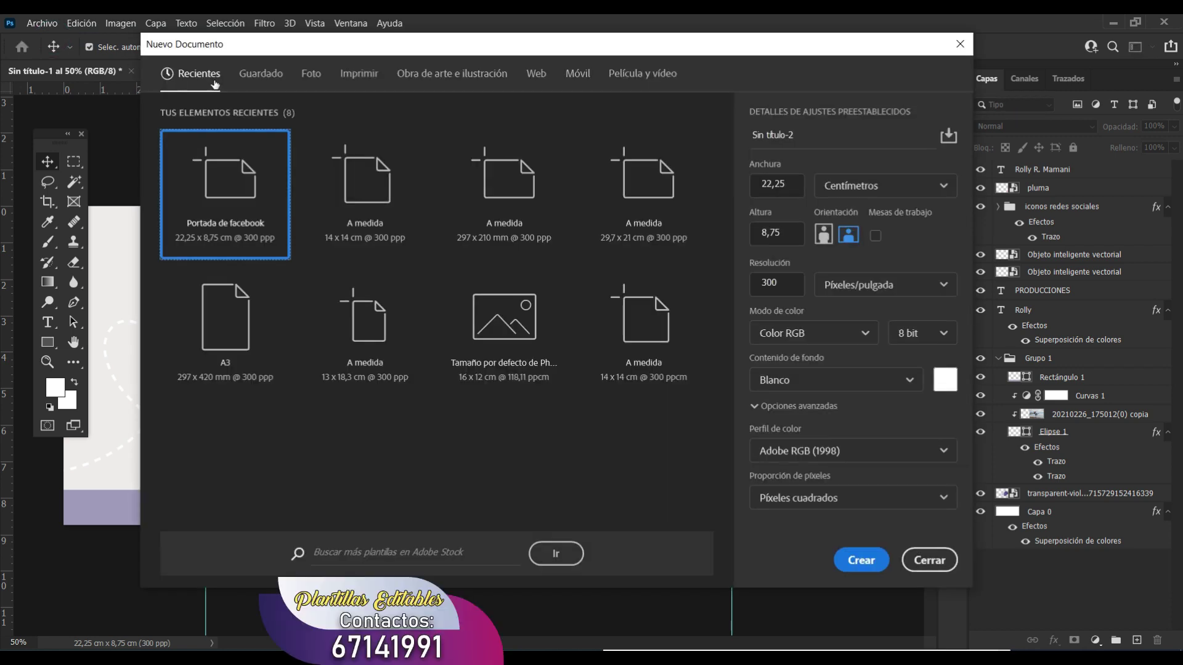
left_click(257, 78)
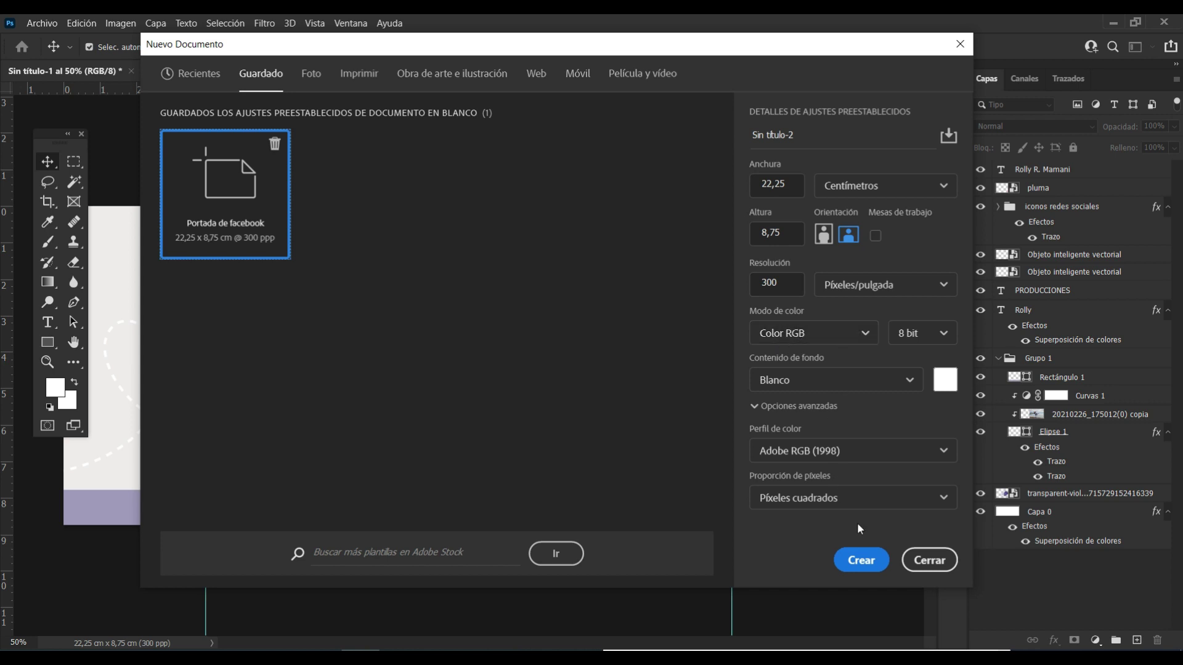
left_click(860, 561)
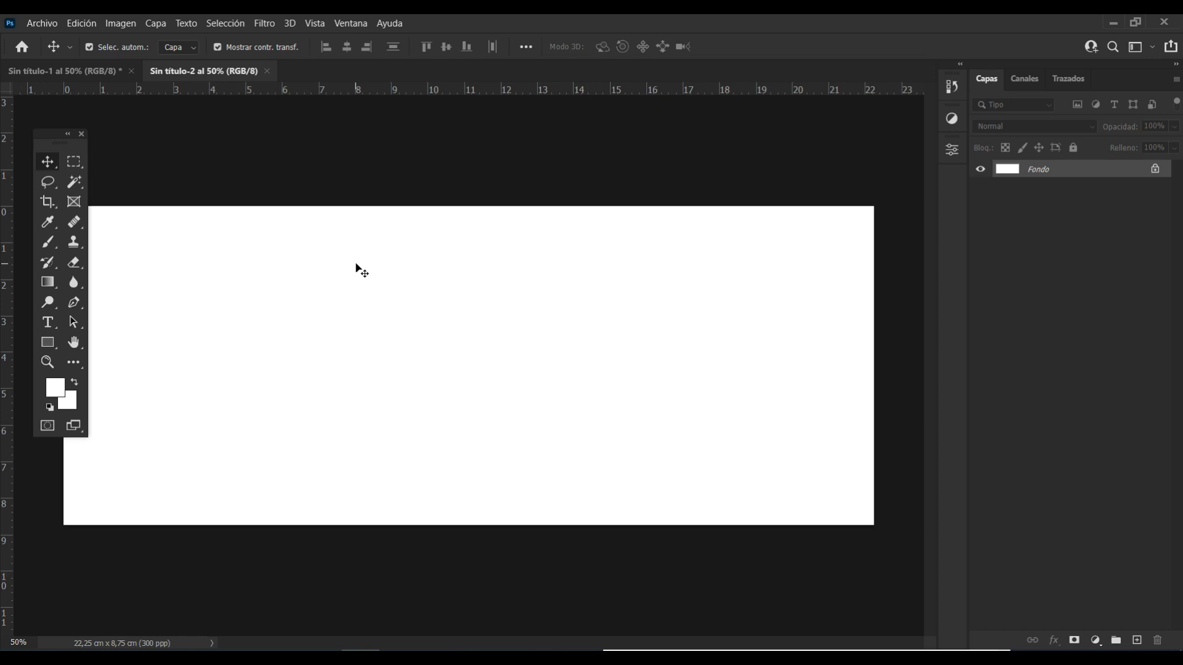
- Unlock the Fondo background layer and create a white 1706 × 1034 px rectangle
left_click(1156, 170)
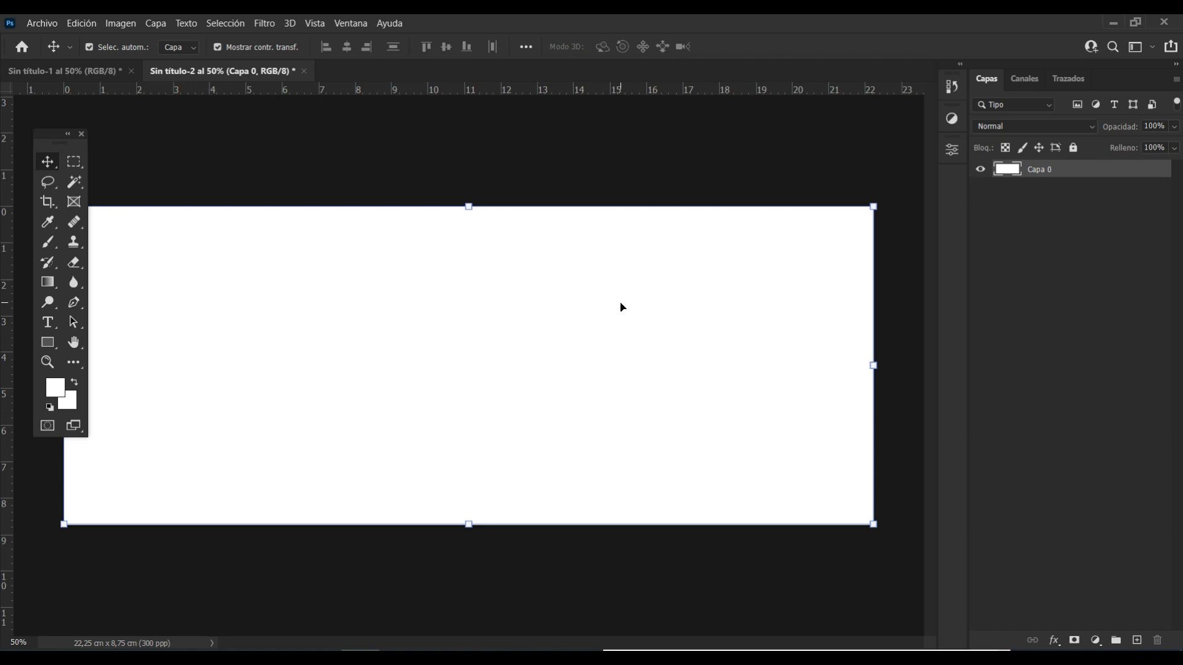
left_click(423, 353)
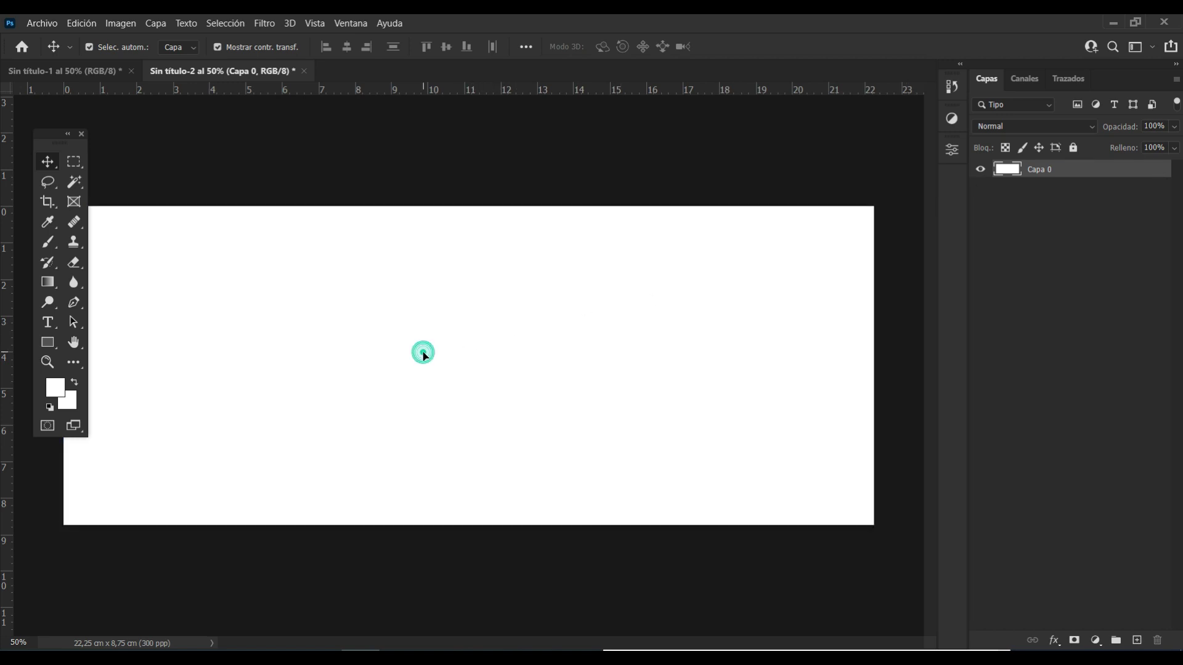
left_click(47, 344)
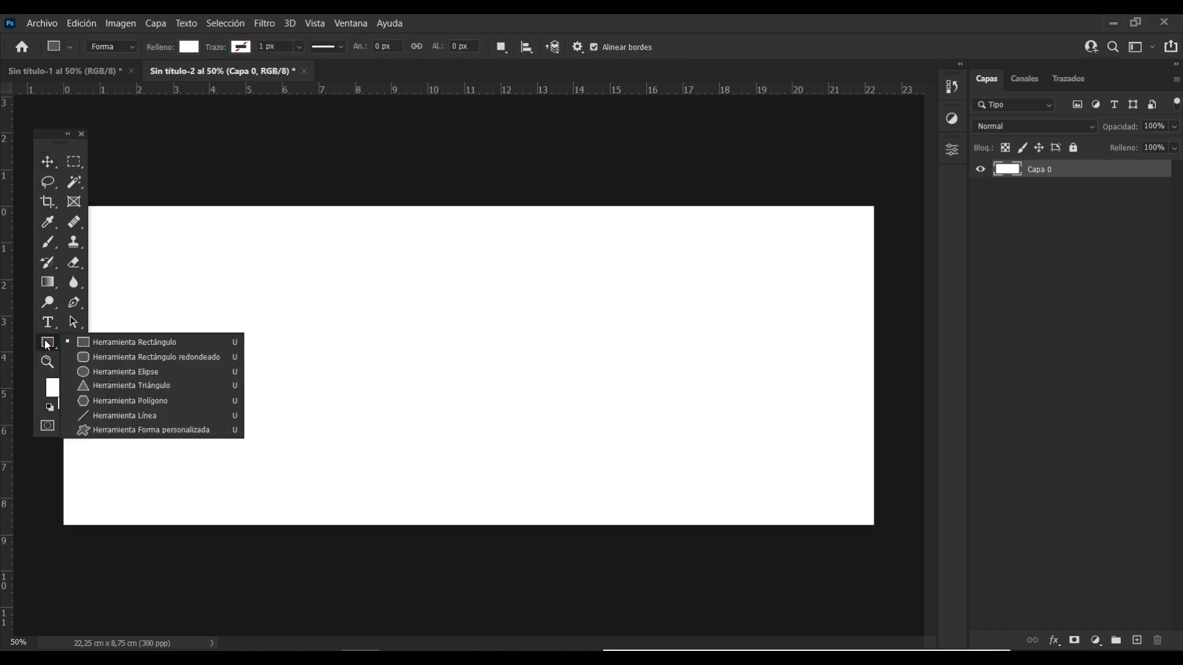
left_click(127, 343)
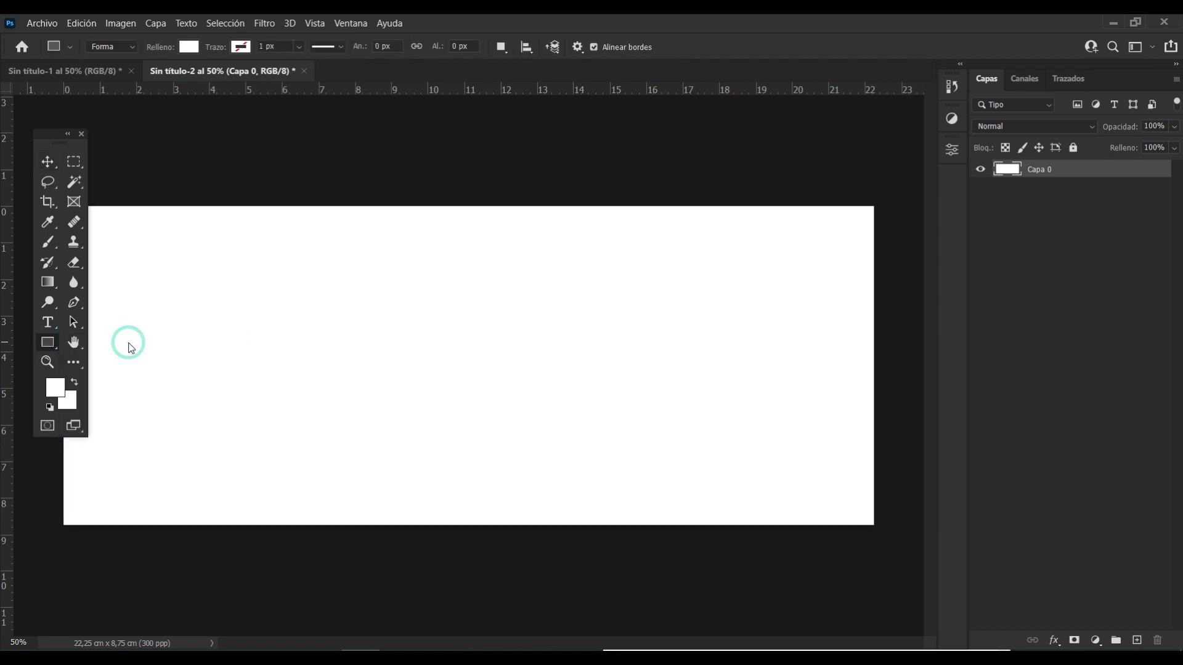
left_click(405, 342)
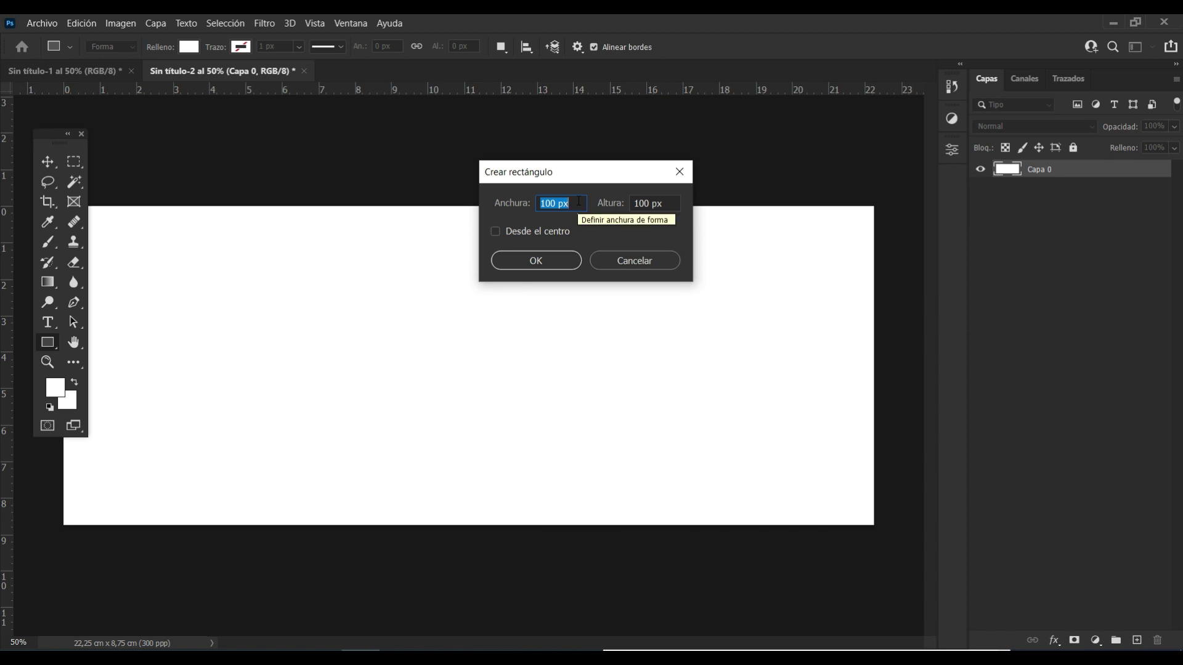
left_click(560, 205)
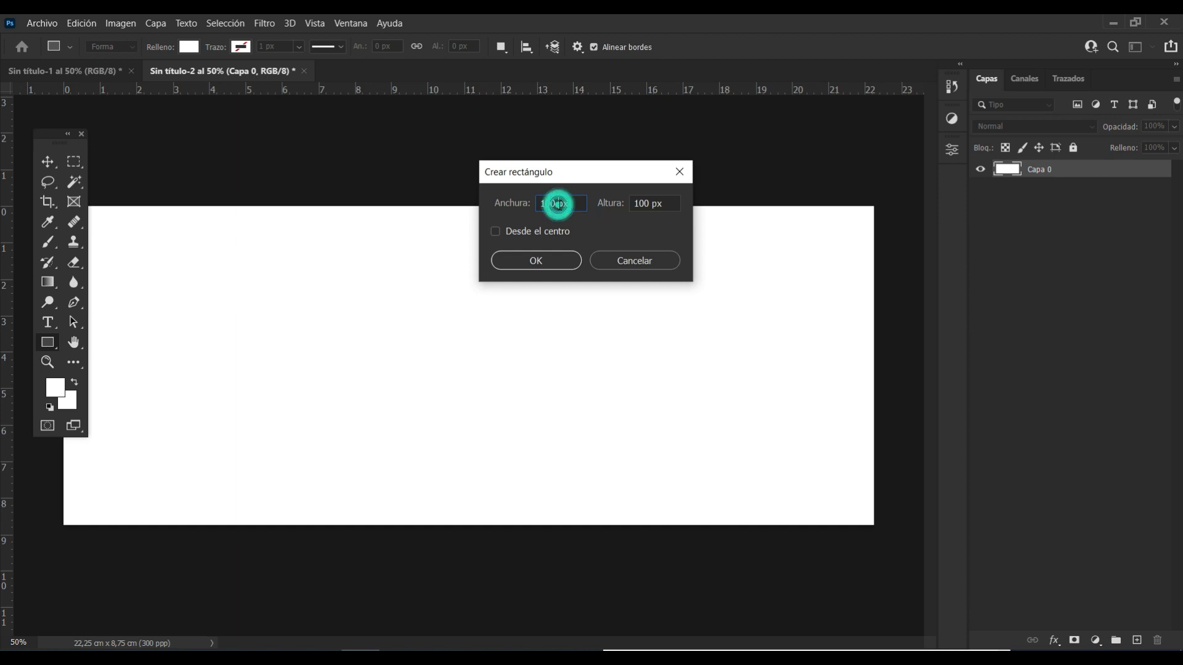
key("BackSpace")
key("BackSpace")
key("BackSpace")
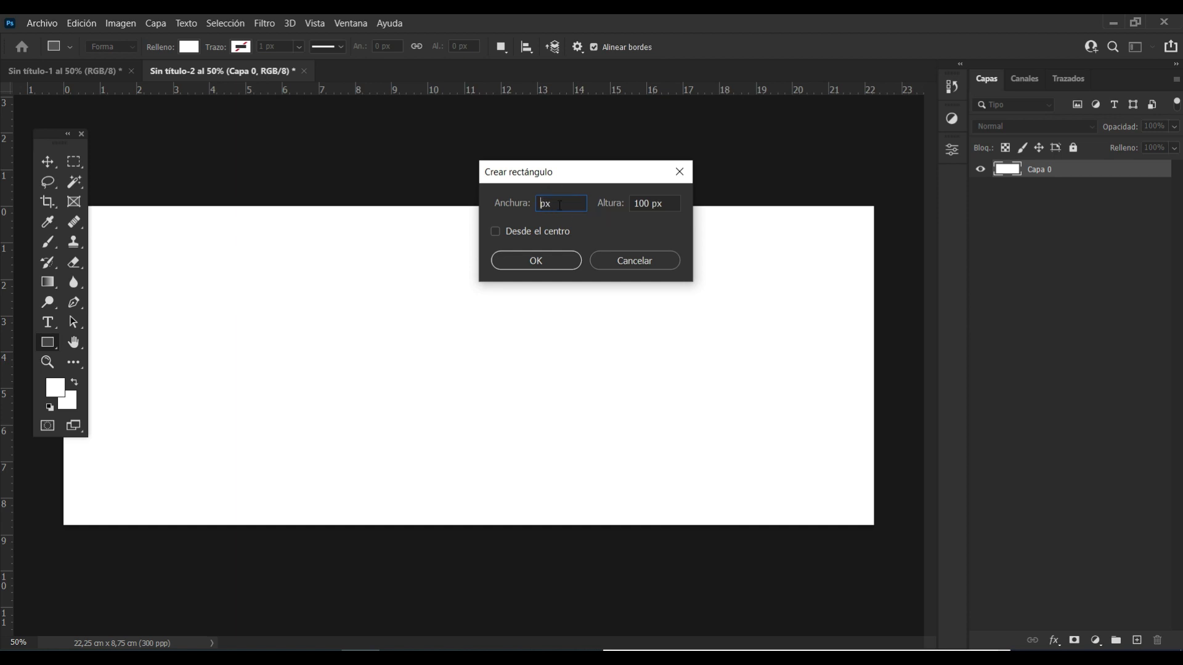
type("1706")
double_click(650, 203)
key("BackSpace")
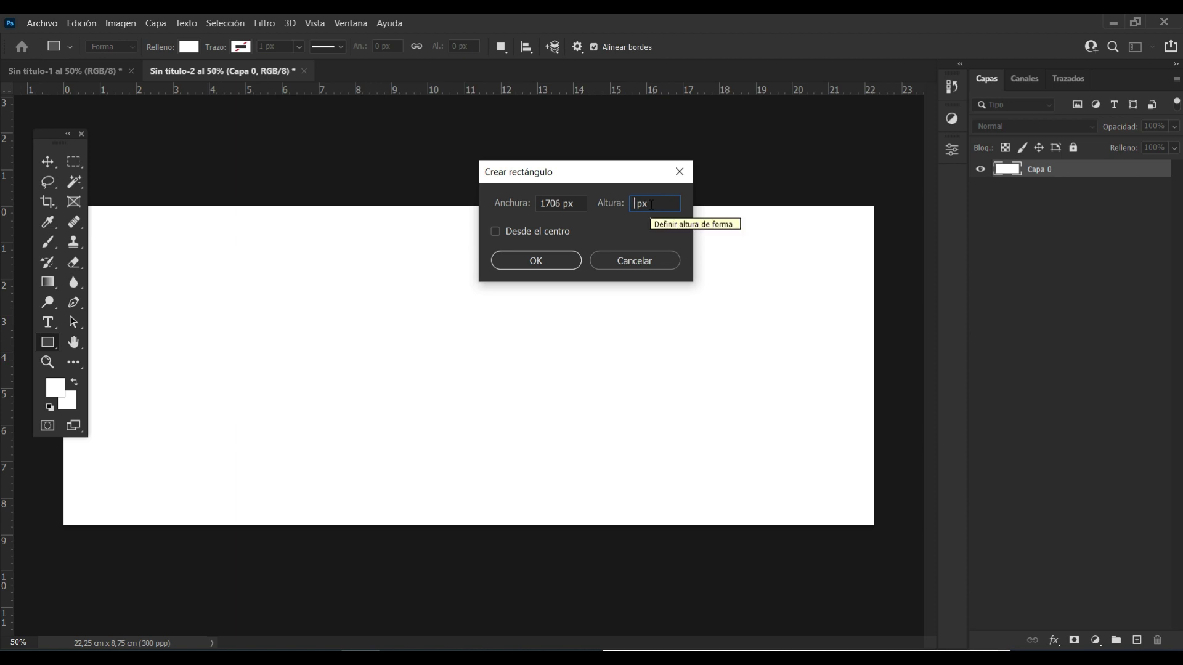
type("1034")
left_click(562, 262)
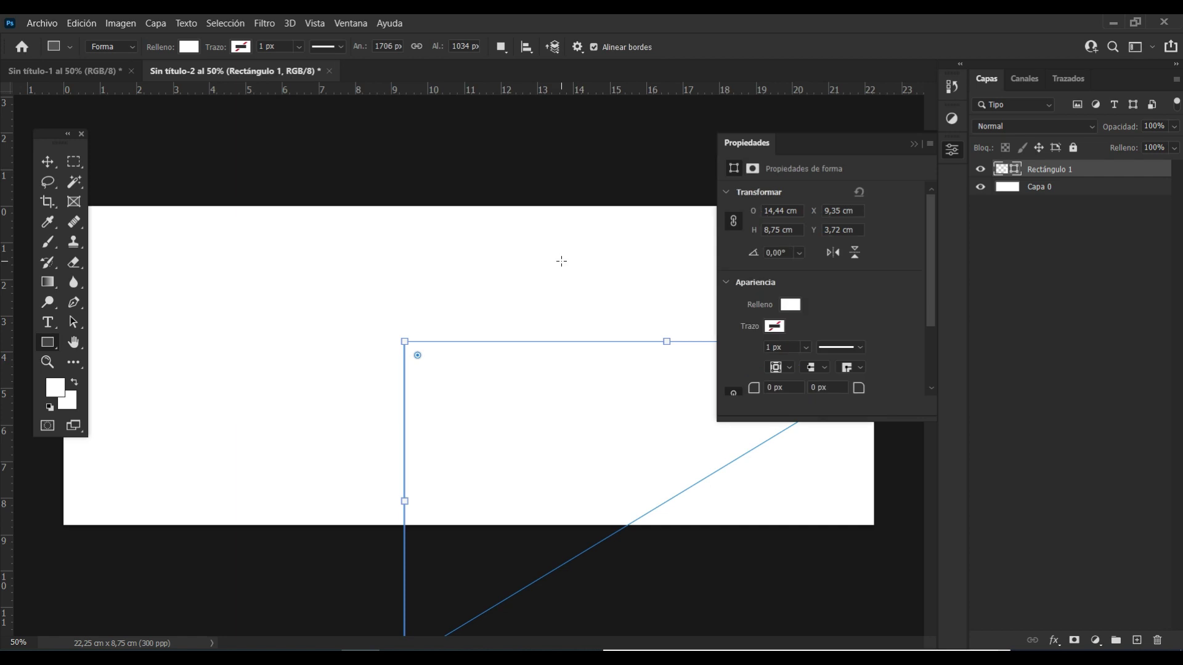
- Move the new rectangle up into the middle of the canvas
left_click(913, 144)
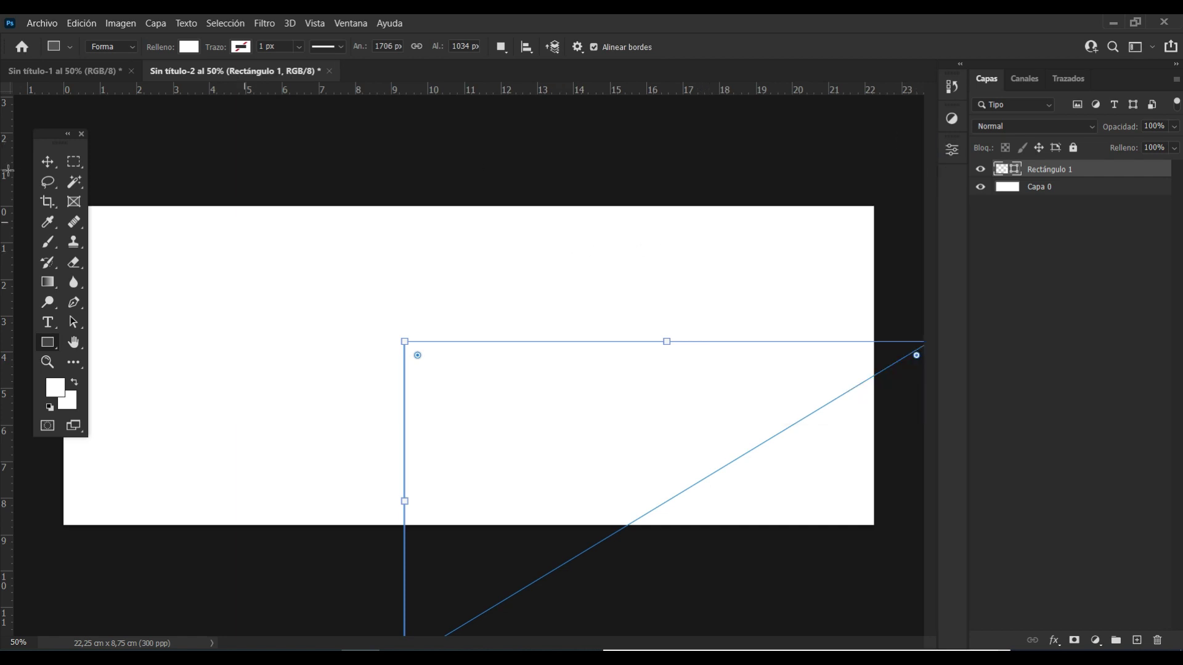
key("v")
left_click(555, 425)
left_click_drag(430, 364, 373, 298)
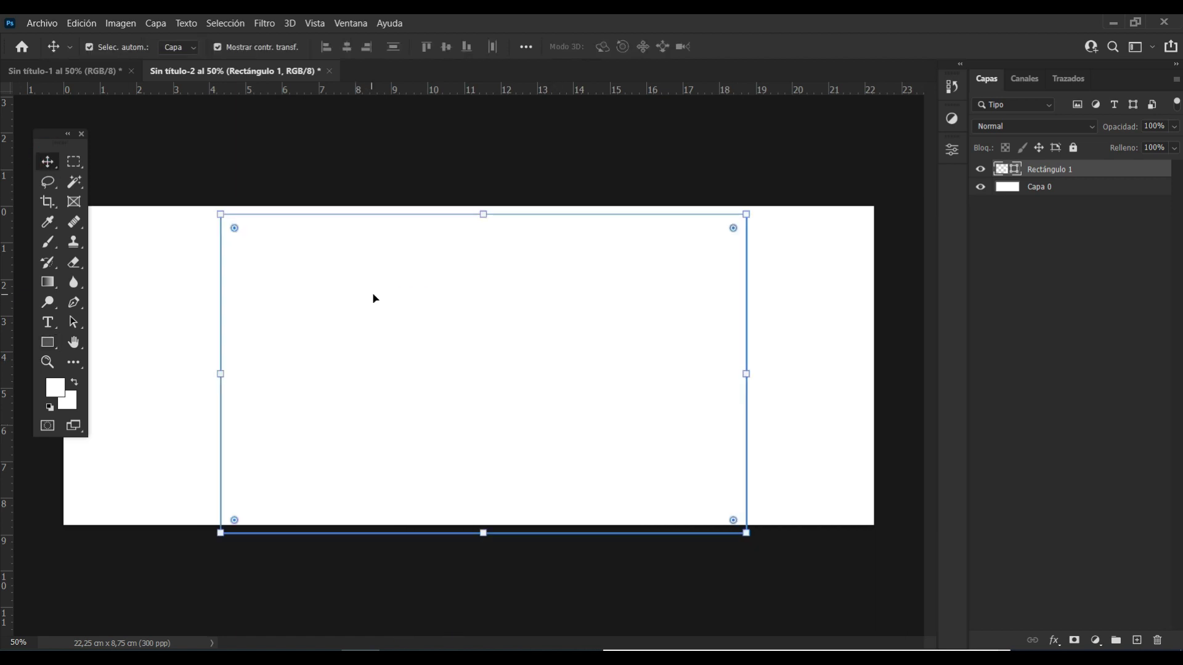
- Fill the rectangle with black, hex 000000
double_click(1017, 173)
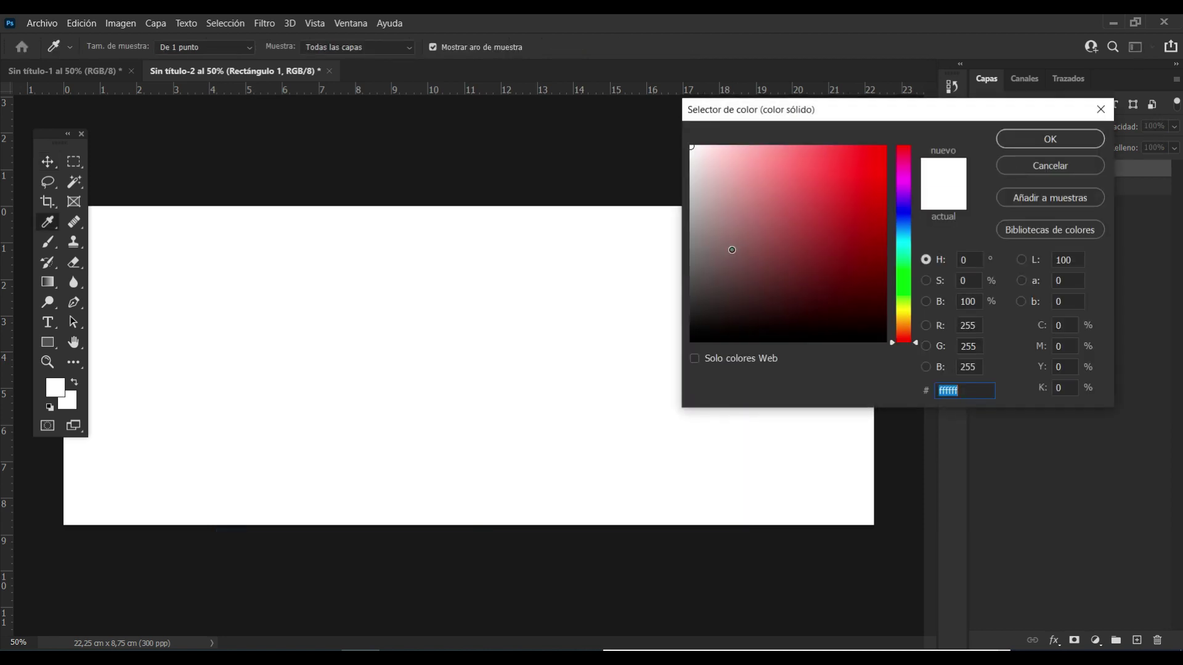
type("000000")
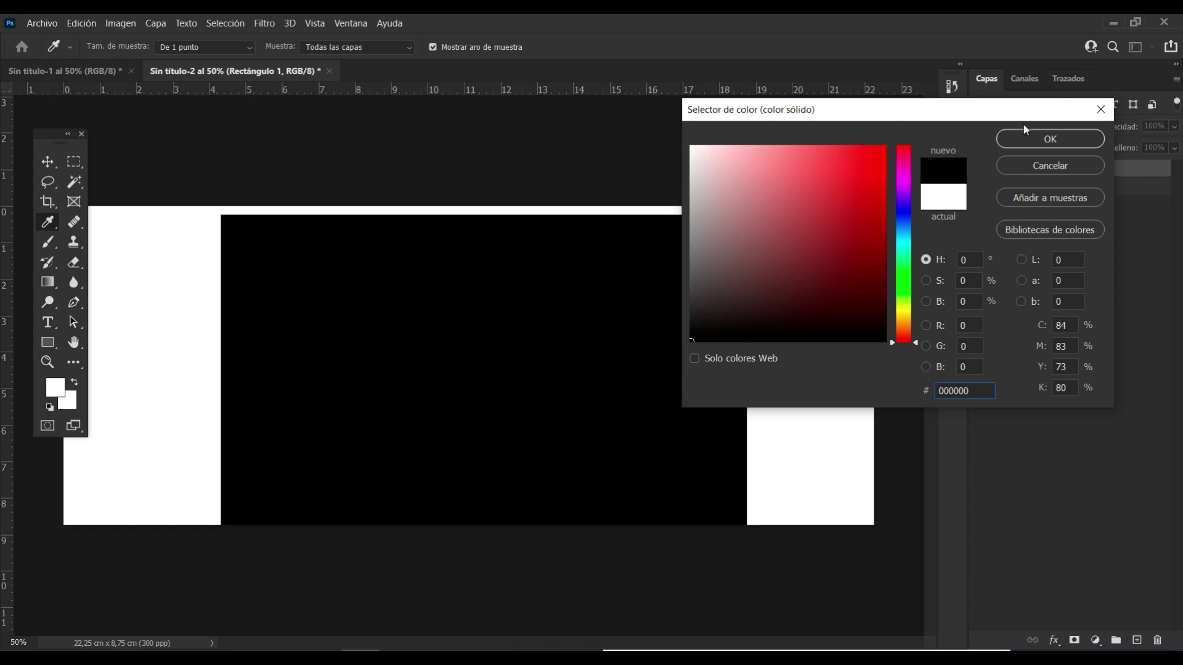
left_click(1025, 130)
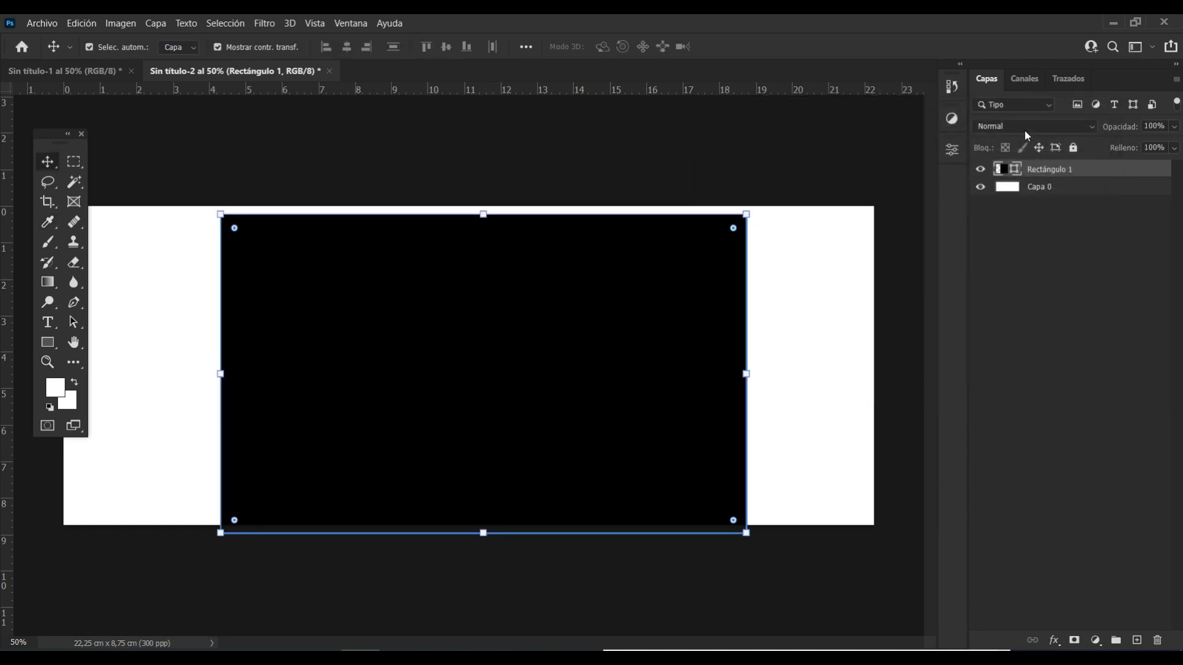
- Snap the black rectangle to the canvas top and centre it horizontally against Capa 0
left_click(368, 283)
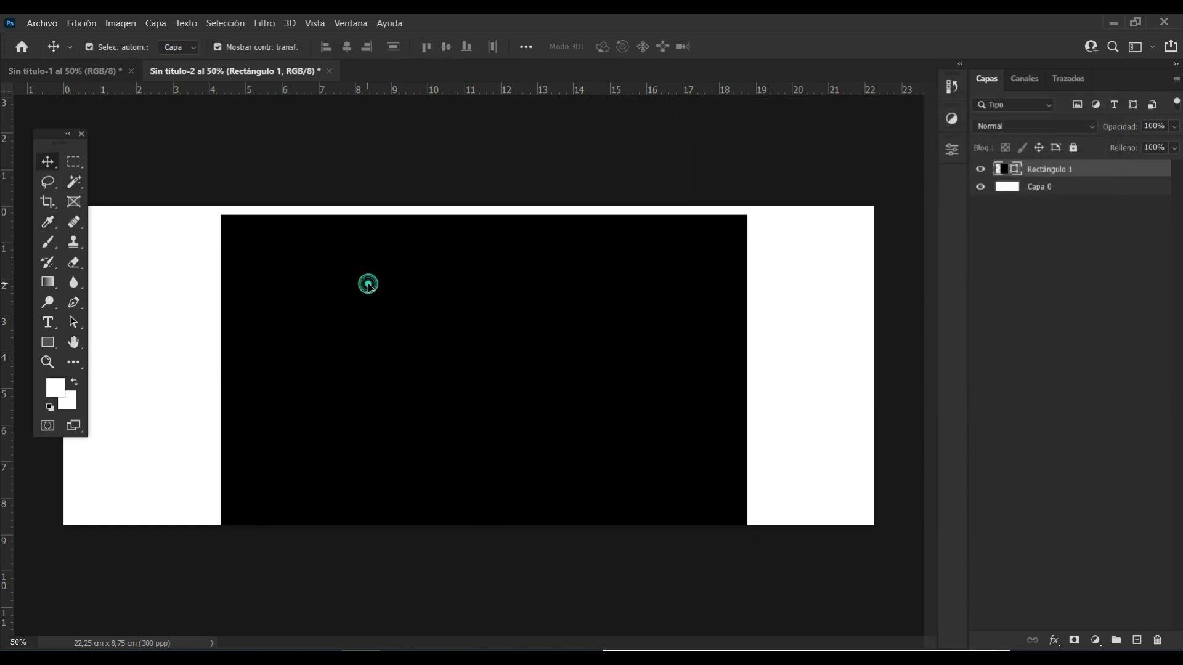
left_click_drag(411, 316, 401, 314)
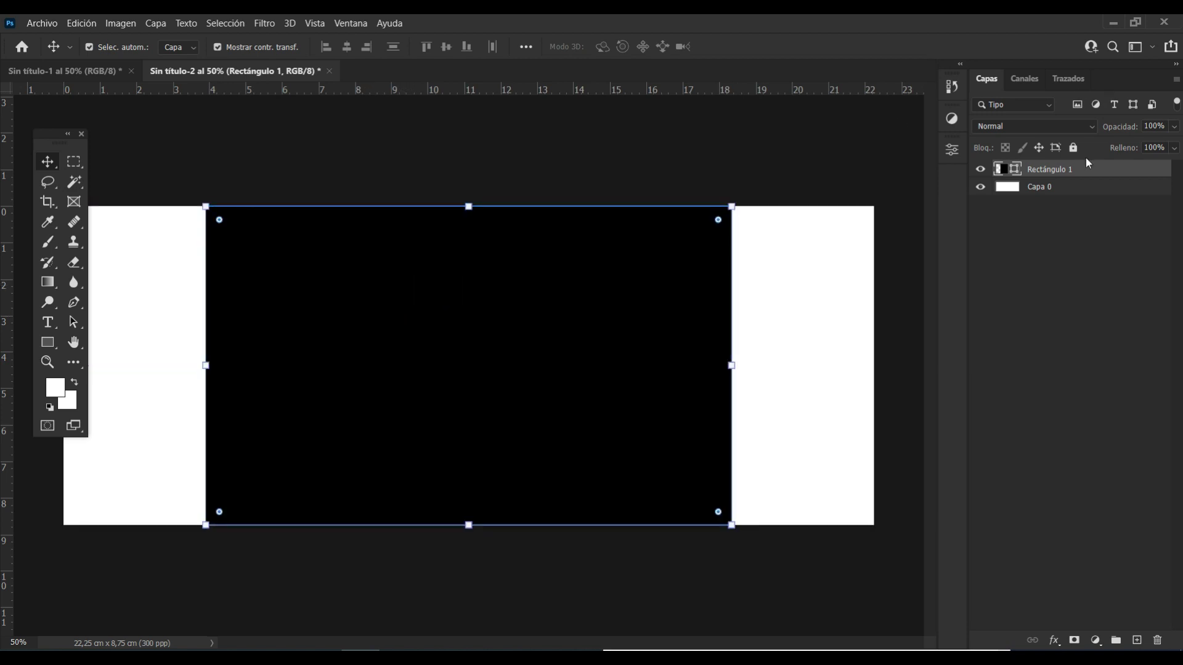
left_click(1079, 193, "shift")
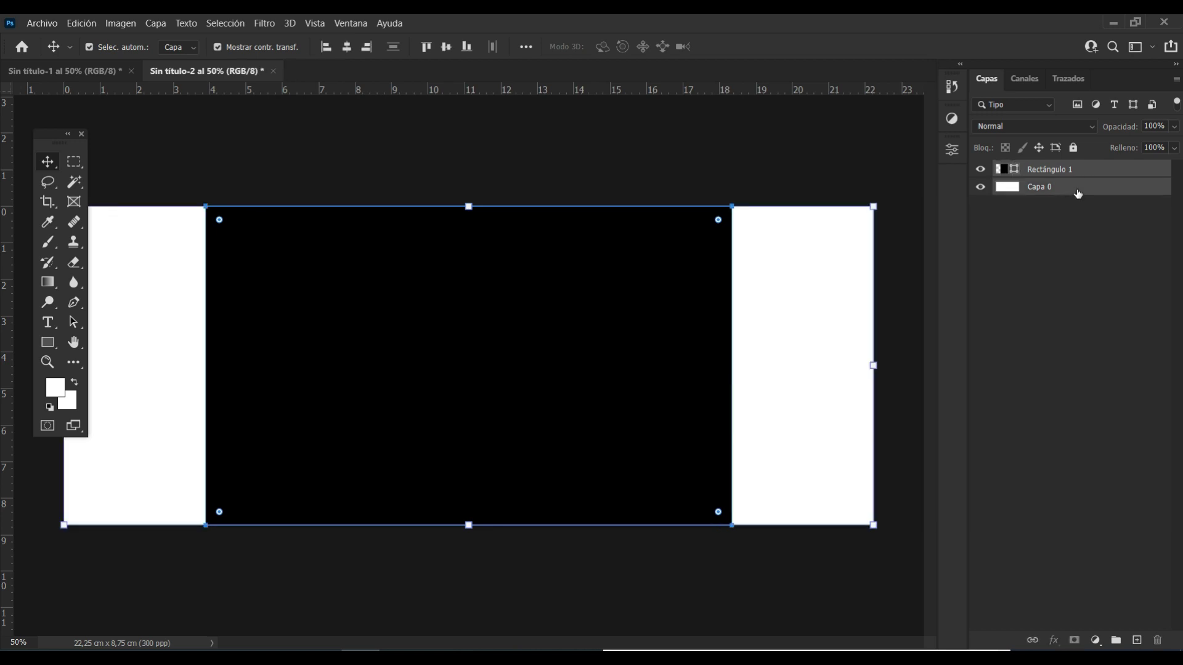
left_click(347, 51)
left_click(346, 51)
left_click(1023, 376)
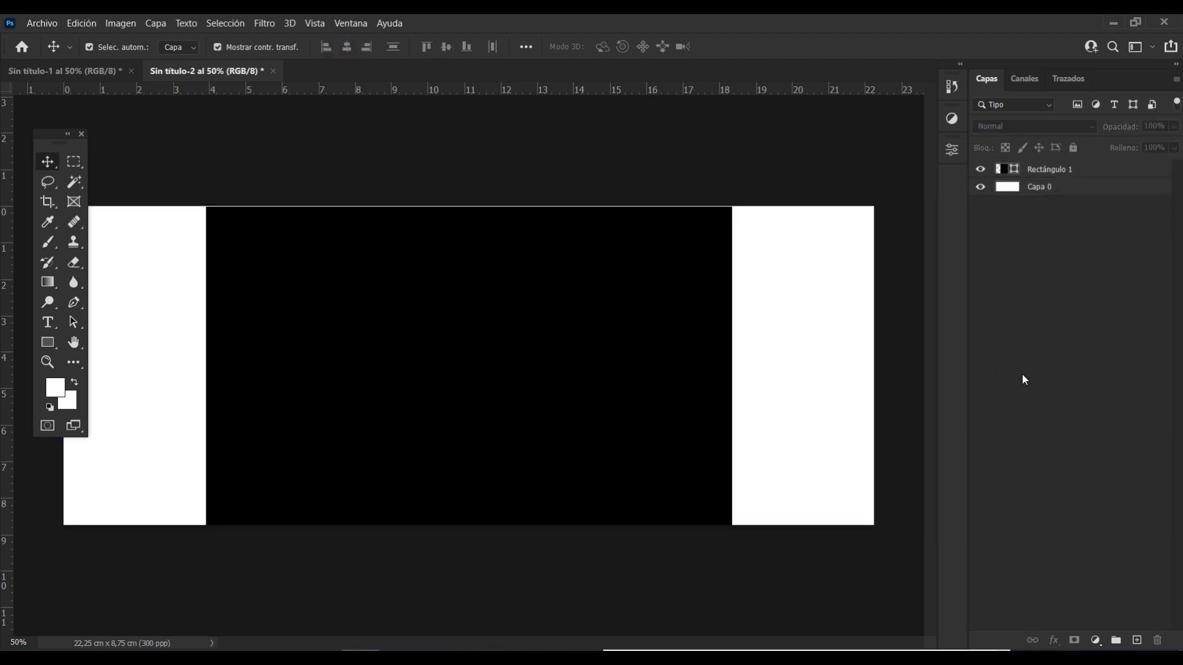
left_click(652, 406)
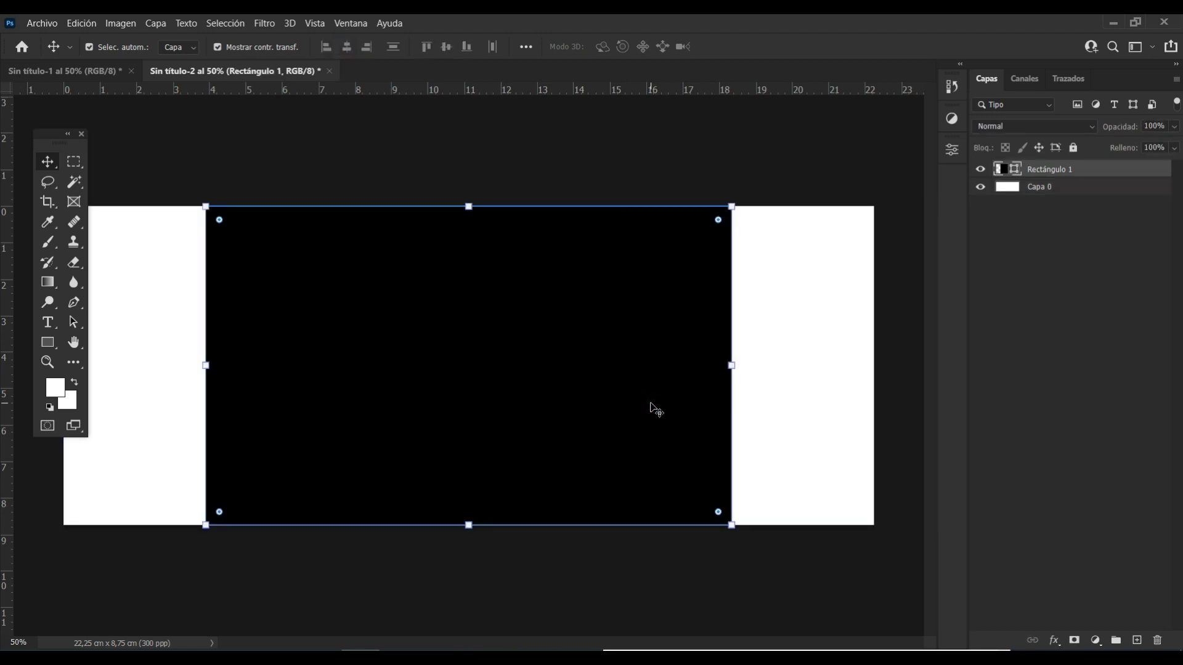
- Add vertical guides at the black rectangle's left and right edges, then hide Rectángulo 1
left_click(998, 420)
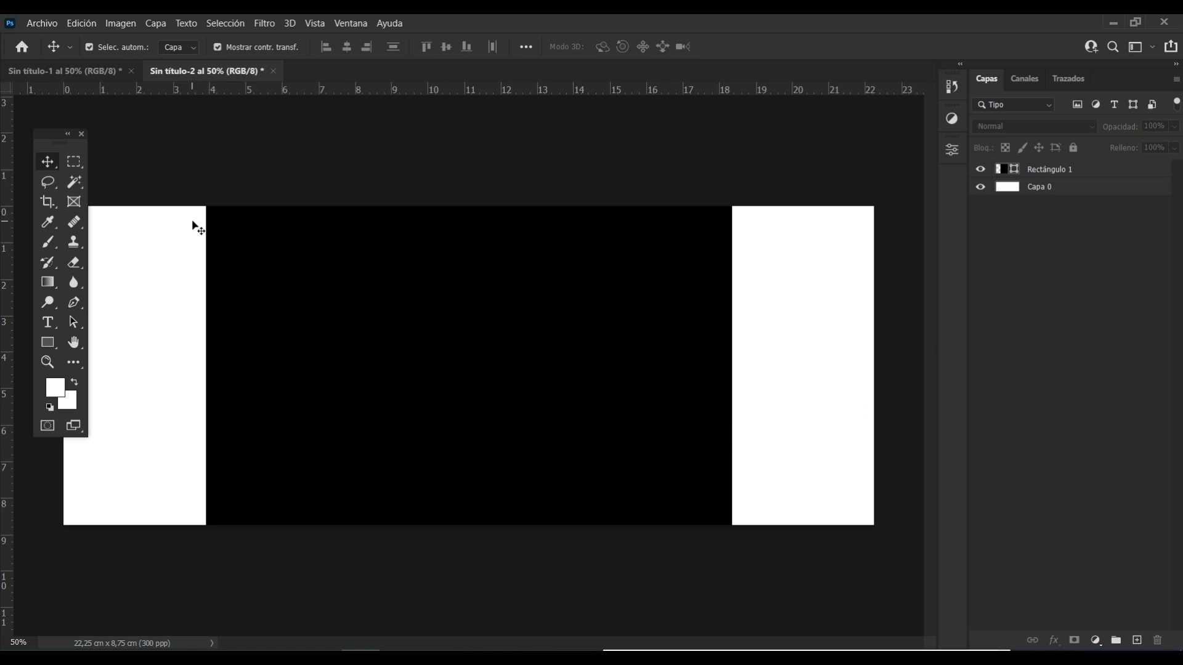
left_click_drag(11, 388, 207, 406)
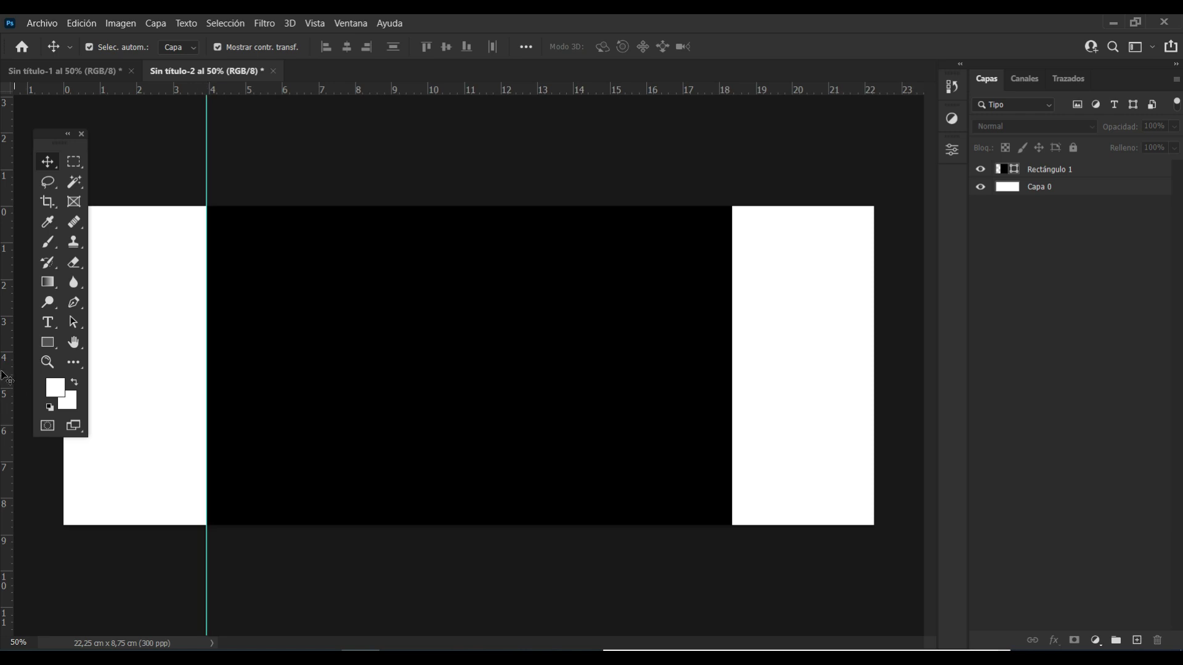
mouse_move(7, 366)
left_mouse_down()
mouse_move(330, 348)
mouse_move(732, 363)
left_mouse_up()
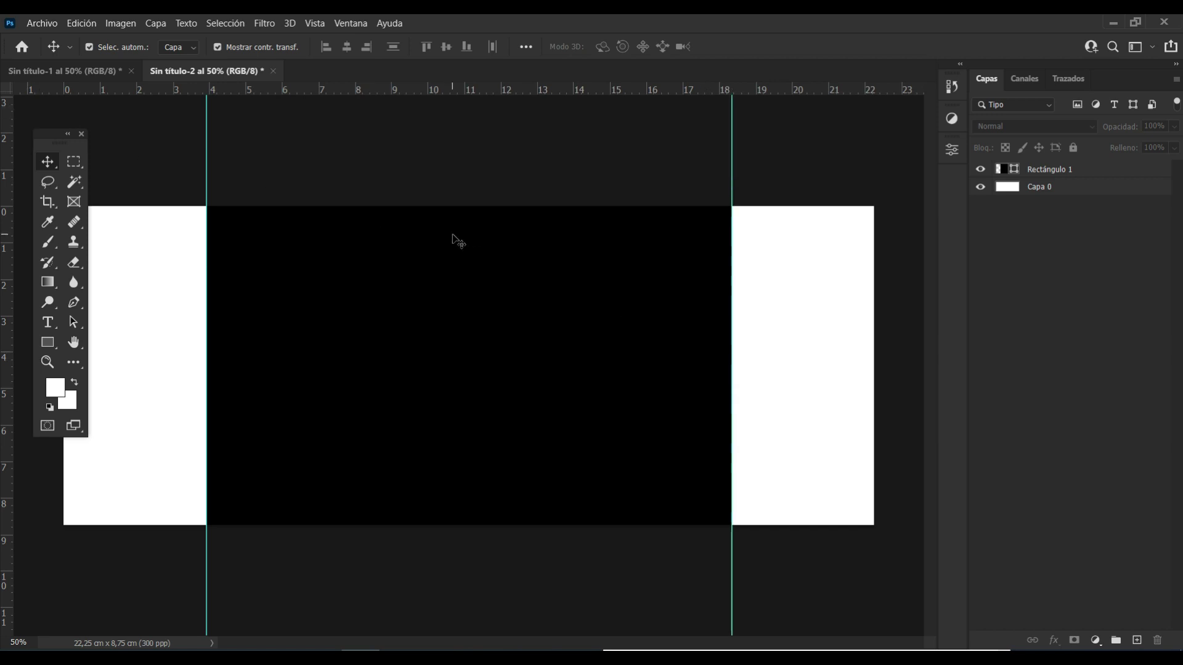
left_click(981, 170)
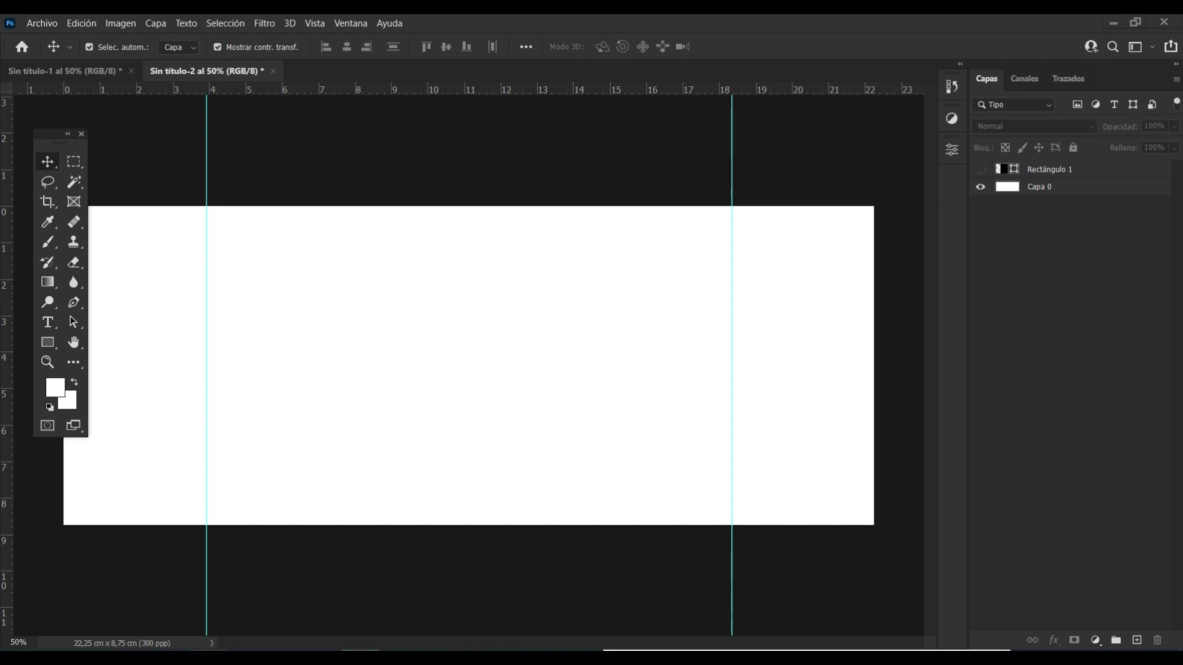
- Place the fondo 1 watercolour splash onto the canvas and shift it left
key("alt+Tab")
left_click_drag(234, 271, 404, 134)
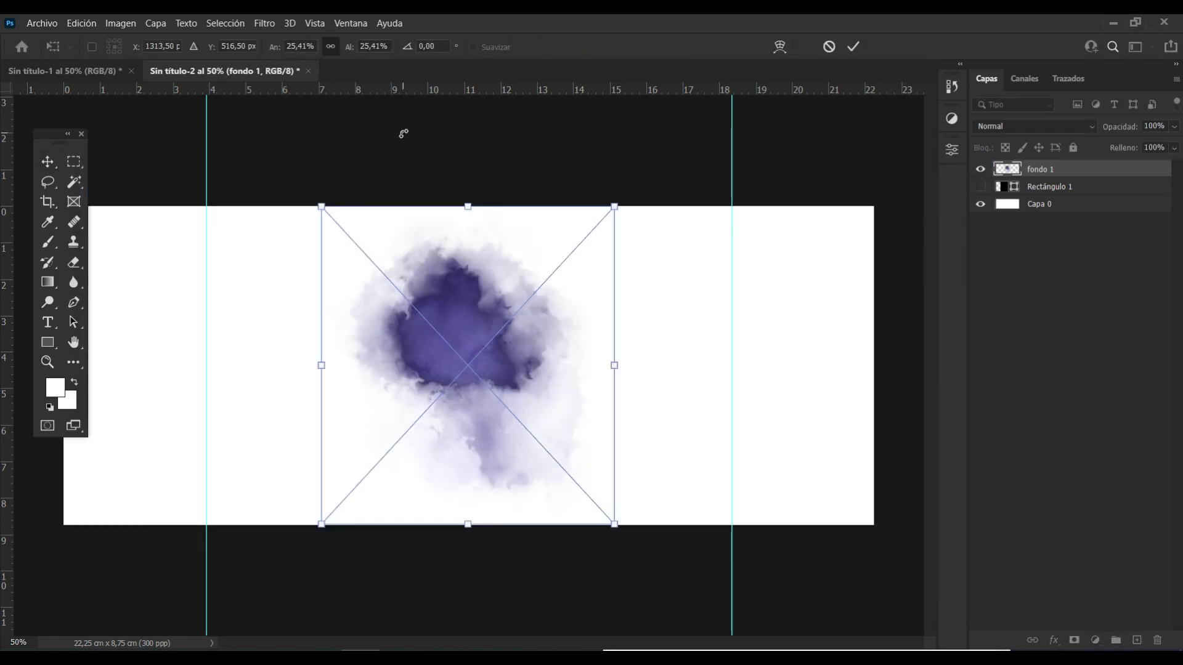
key("Return")
mouse_move(475, 343)
left_mouse_down()
mouse_move(387, 342)
mouse_move(440, 343)
left_mouse_up()
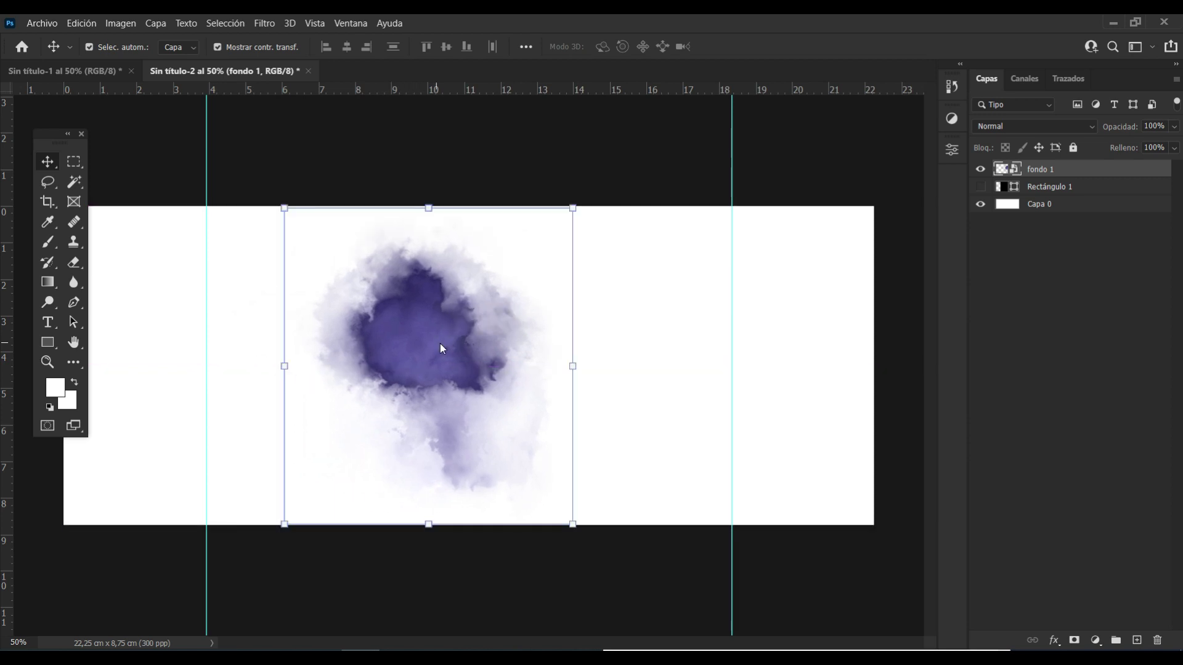
- Rotate the splash 90 degrees and settle it left of centre between the guides
left_click(583, 196)
mouse_move(583, 196)
left_mouse_down()
mouse_move(684, 446)
mouse_move(668, 514)
mouse_move(639, 556)
left_mouse_up()
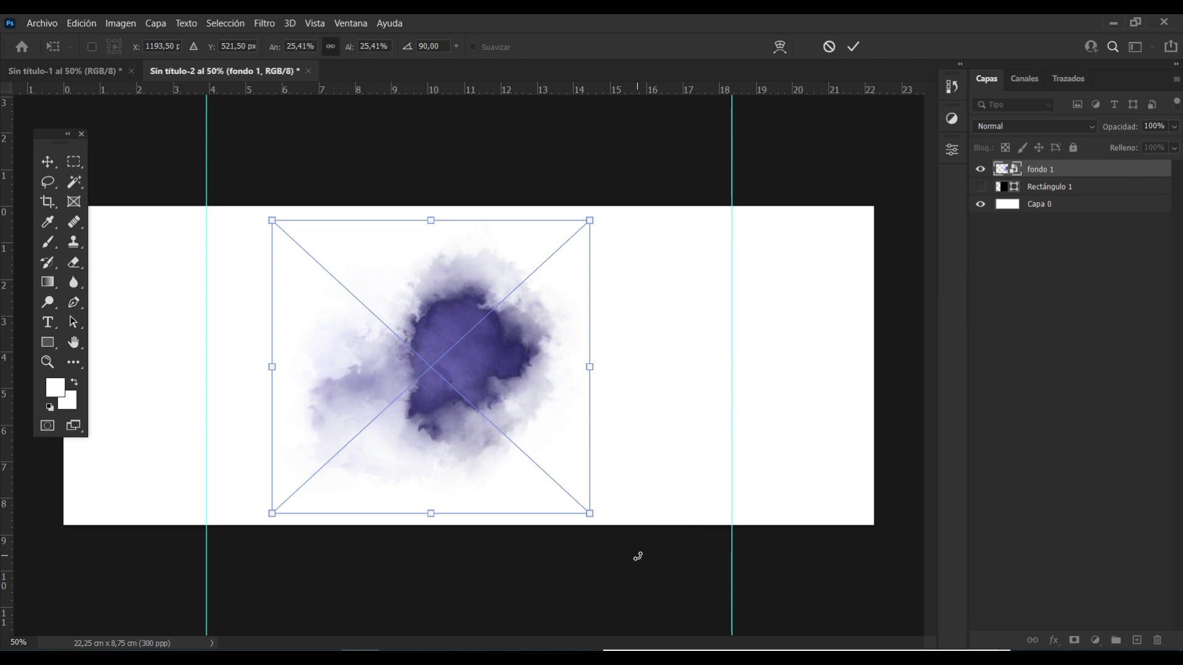
key("Return")
left_click(504, 383)
left_click_drag(481, 383, 484, 383)
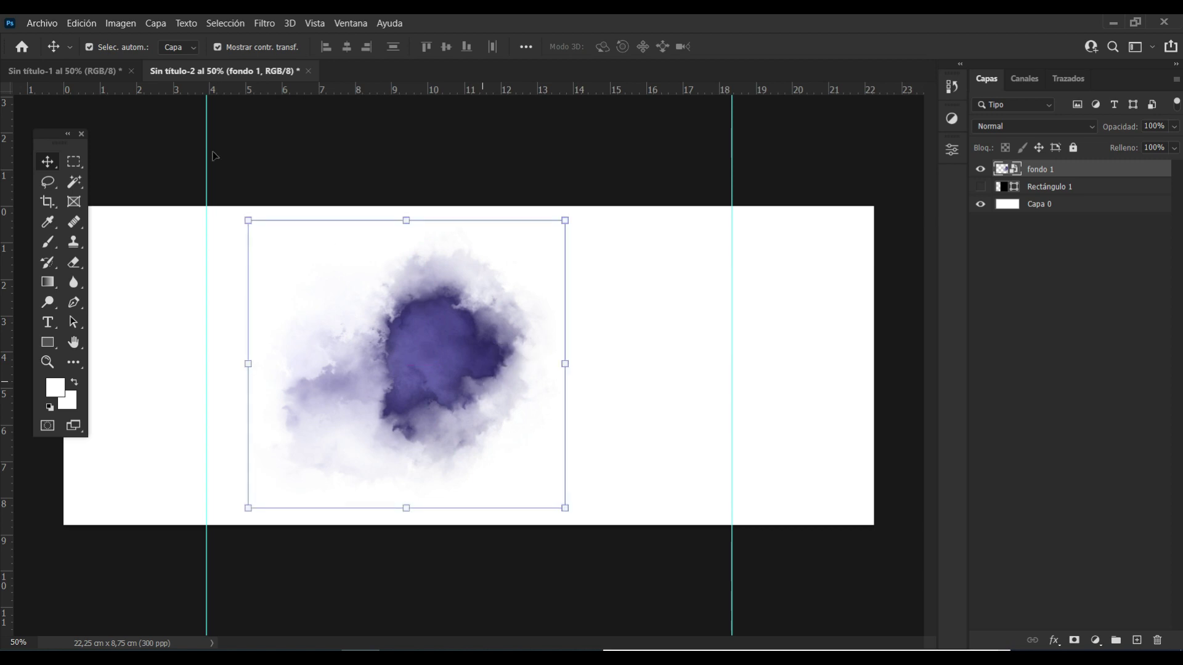
- Bring the lake portrait photo from Sin título-1 into the cover, covering the banner's right side
left_click(94, 72)
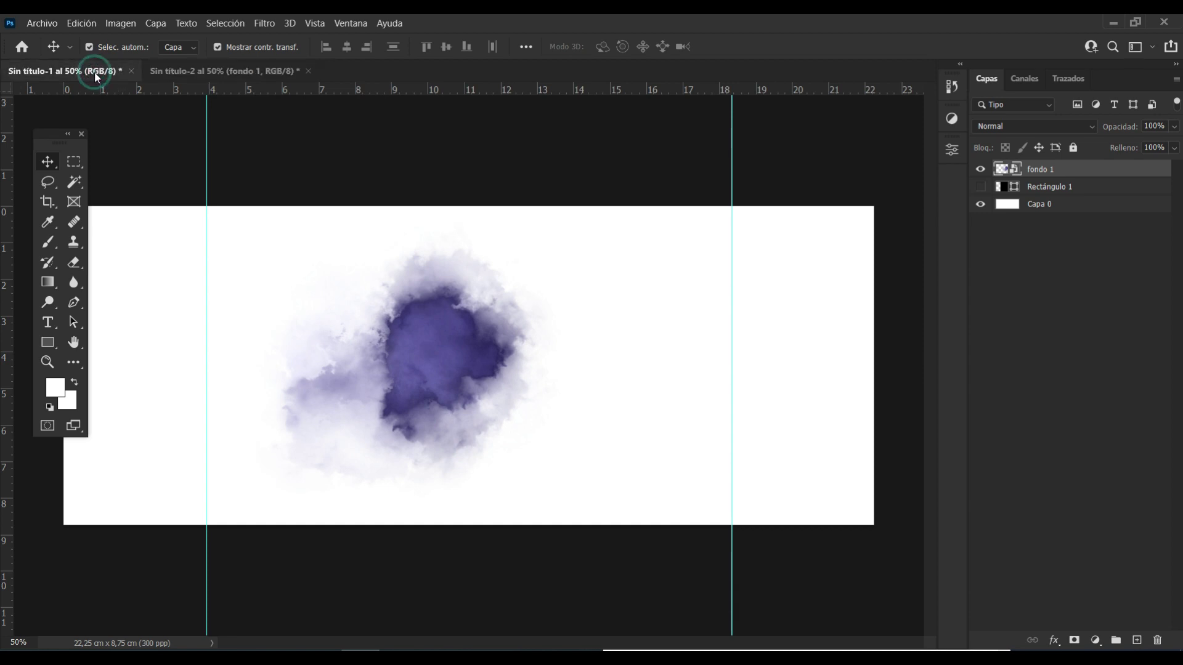
left_click(597, 302)
left_click_drag(597, 302, 304, 74)
left_click_drag(427, 312, 427, 325)
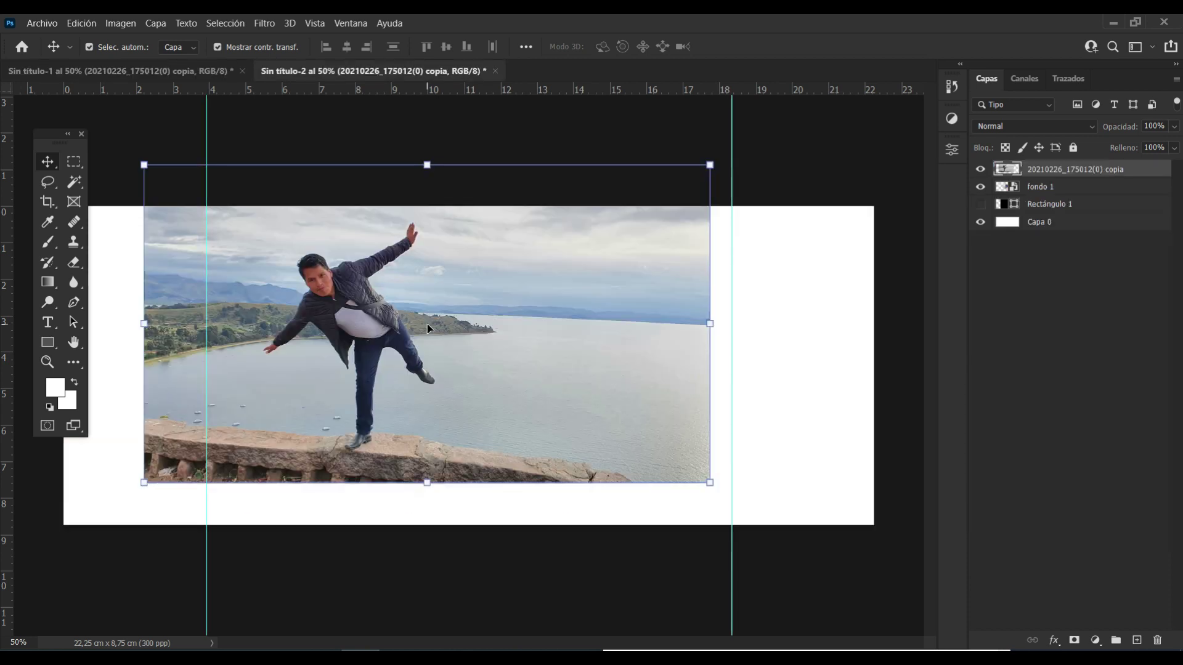
left_click_drag(397, 319, 537, 353)
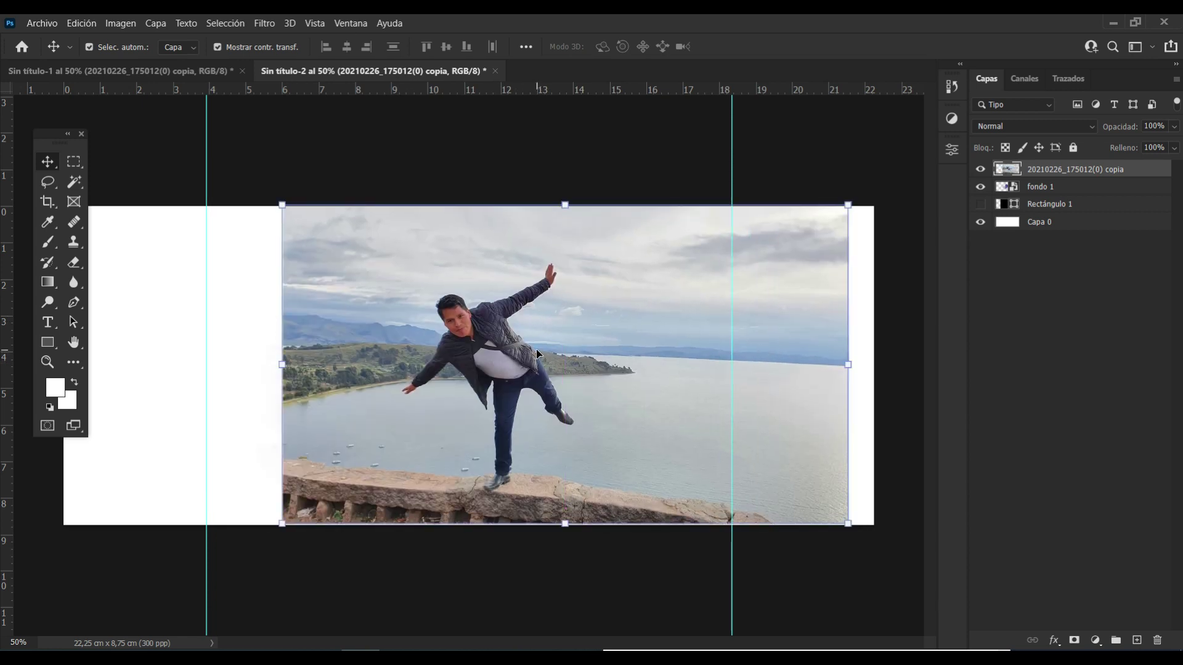
- Draw a white circle, Elipse 1, with the Ellipse tool over the photo
left_click(47, 343)
right_click(46, 344)
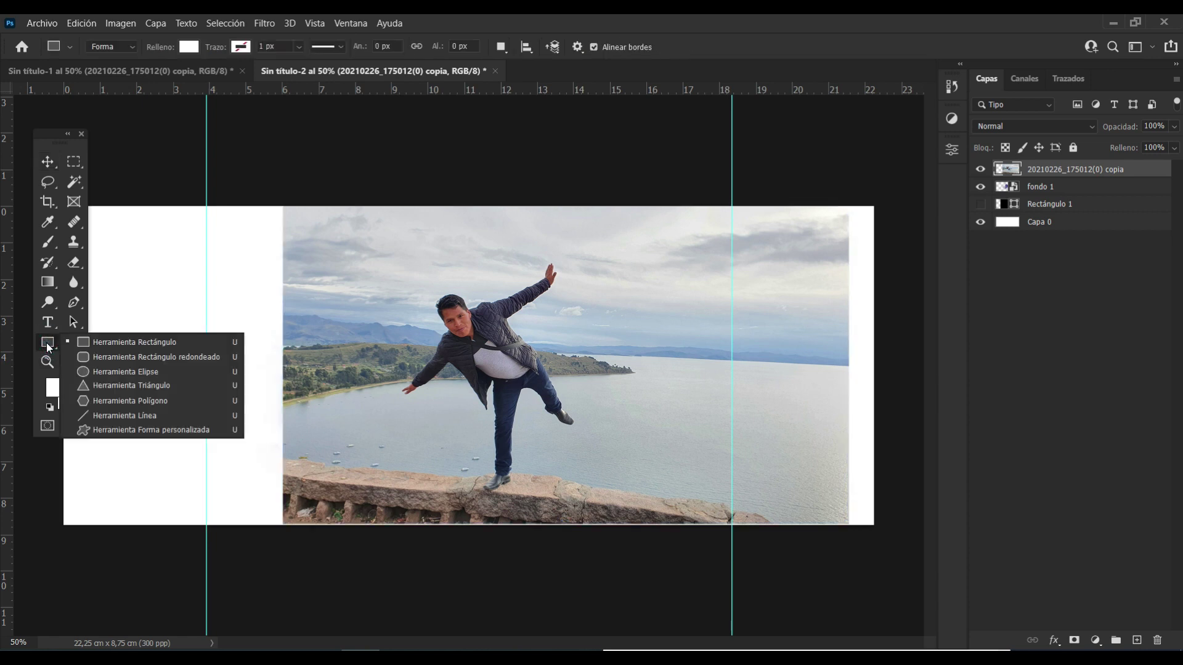
left_click(123, 372)
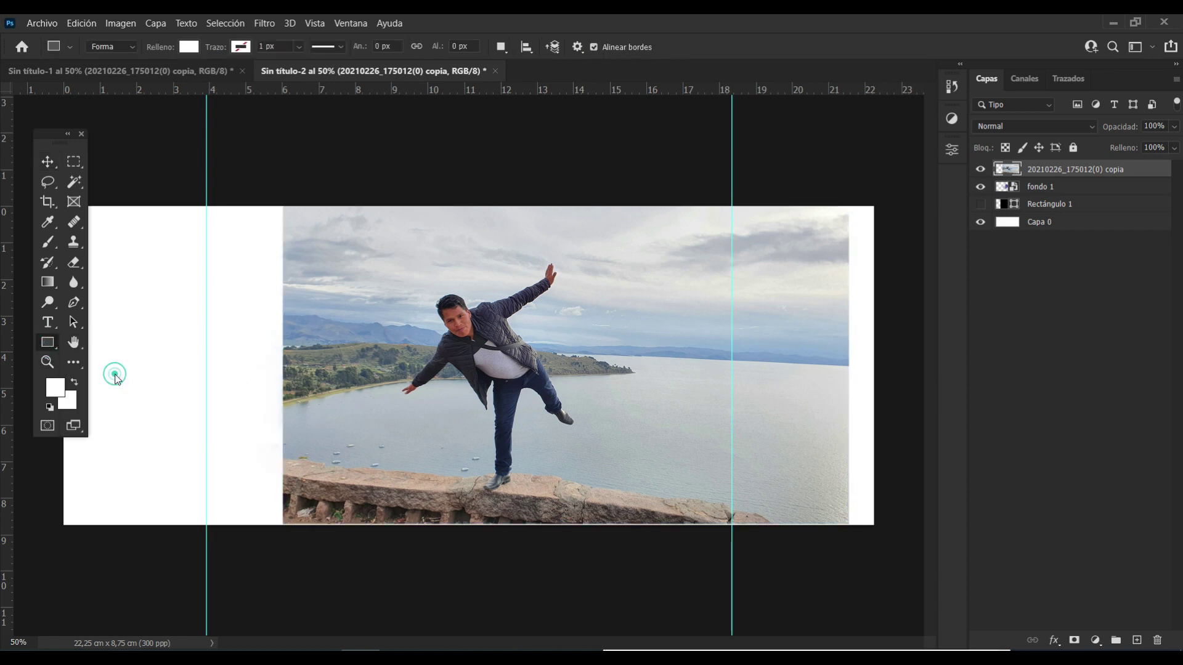
mouse_move(346, 252)
left_mouse_down()
mouse_move(559, 405)
mouse_move(657, 510)
left_mouse_up()
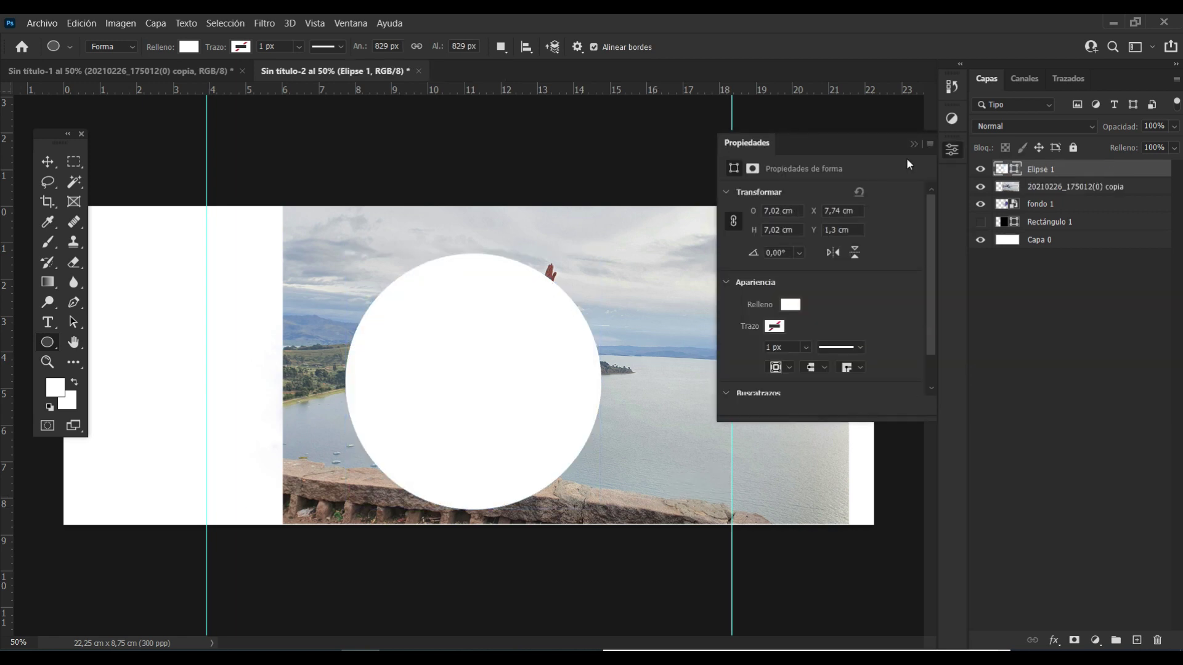
left_click(913, 145)
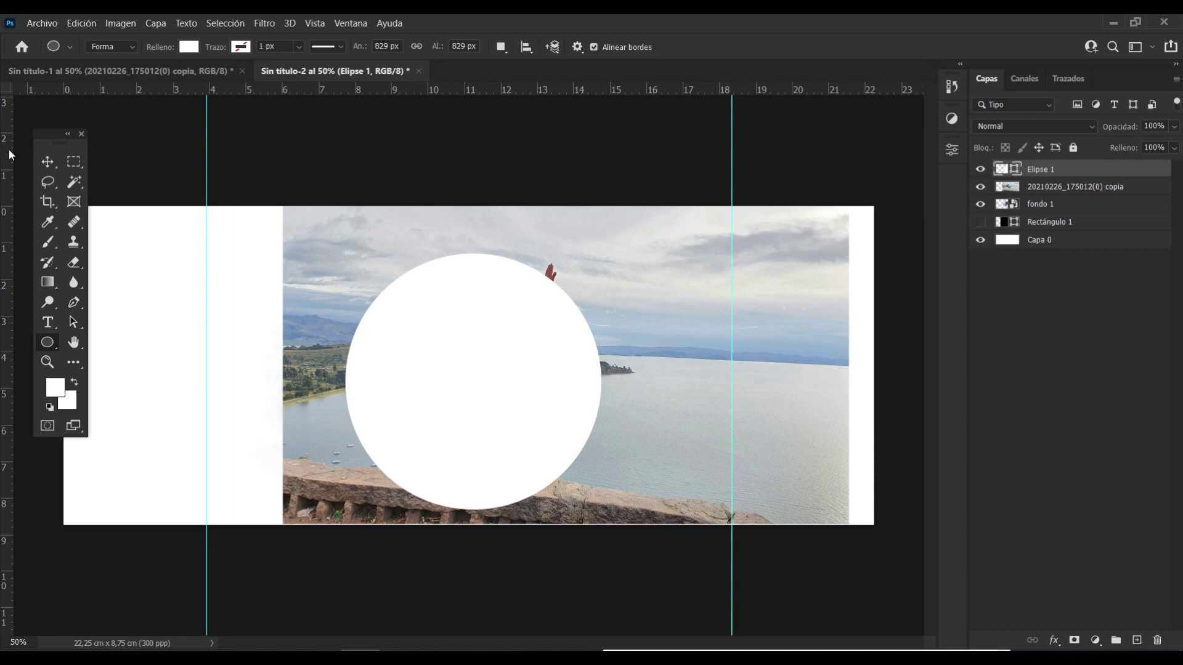
- Put Elipse 1 below the photo layer, hide the photo, and slide the circle against the splash
left_click(48, 161)
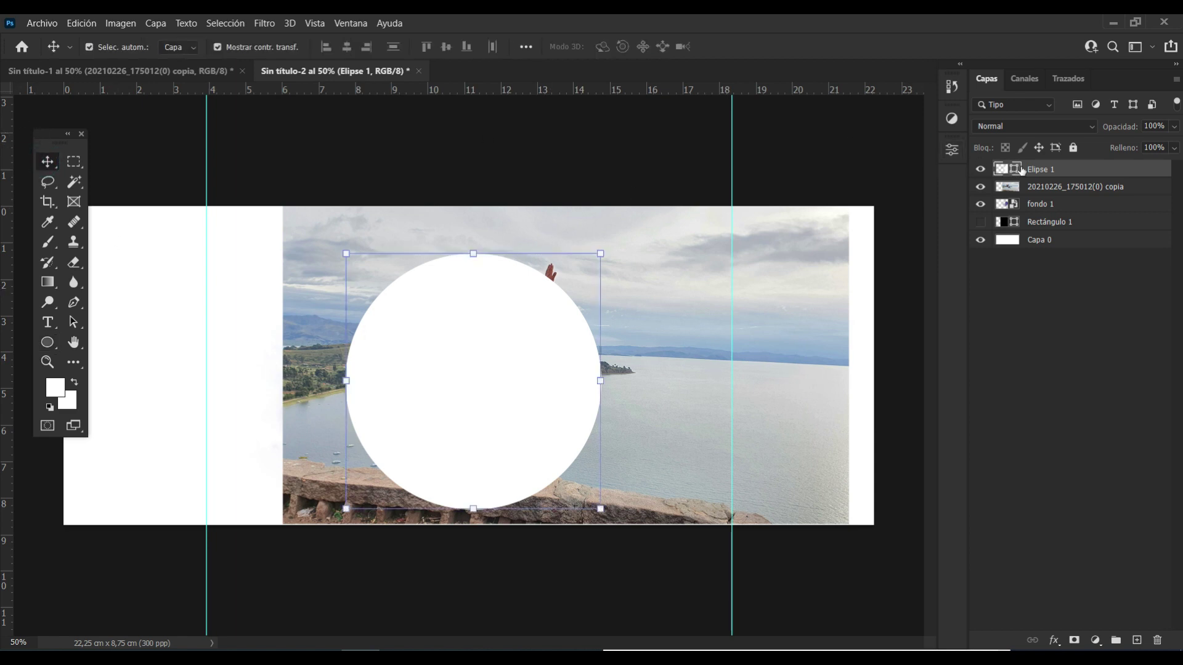
left_click_drag(1059, 172, 1063, 193)
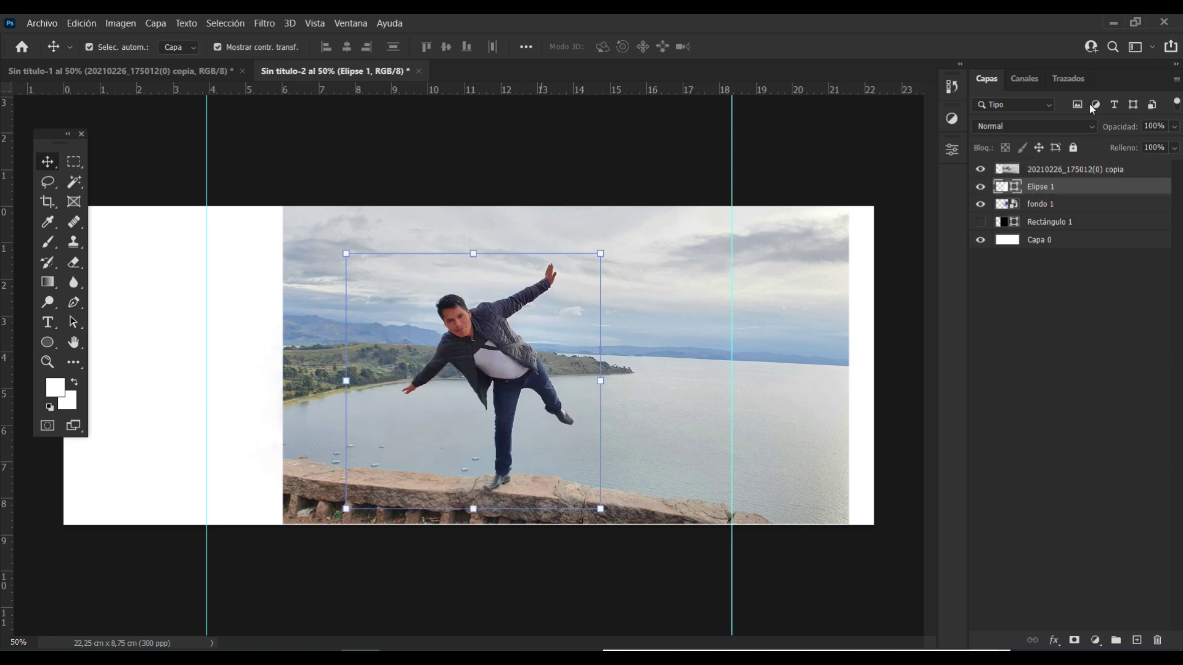
left_click(980, 169)
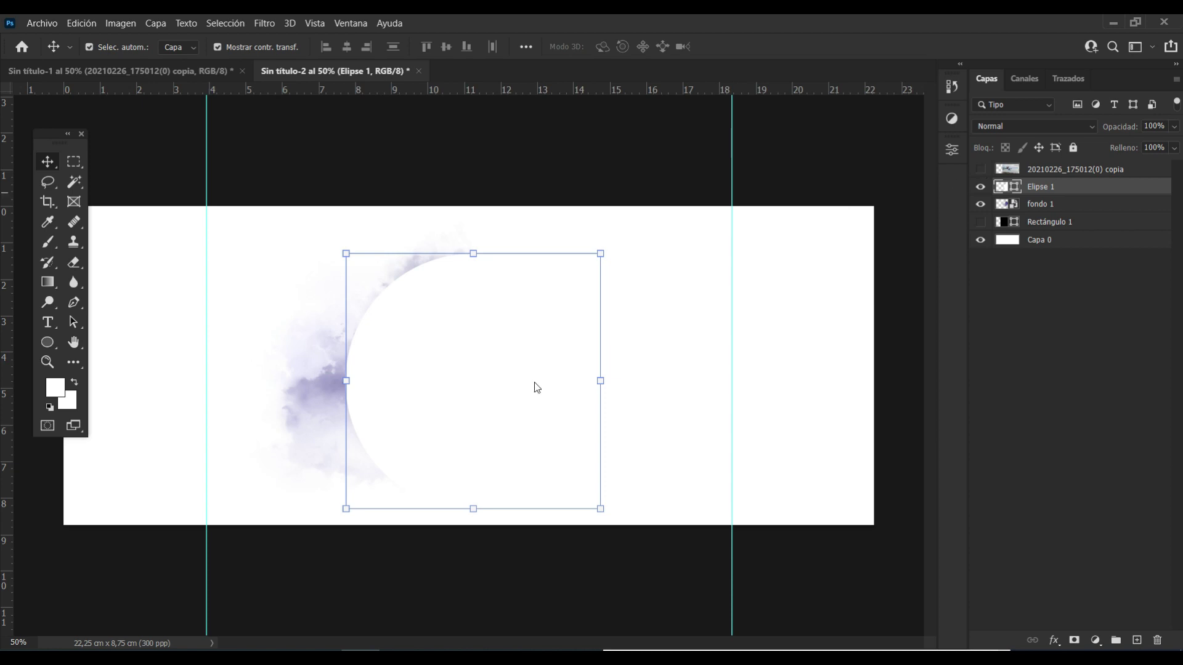
left_click_drag(535, 383, 644, 382)
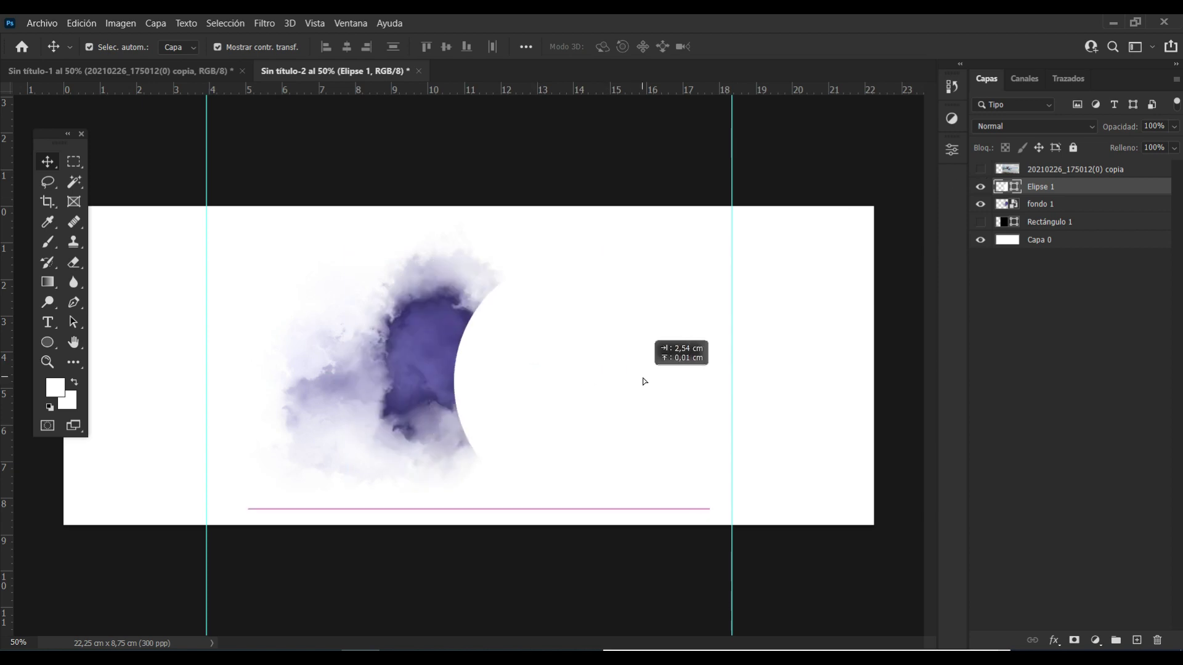
left_click_drag(645, 381, 665, 379)
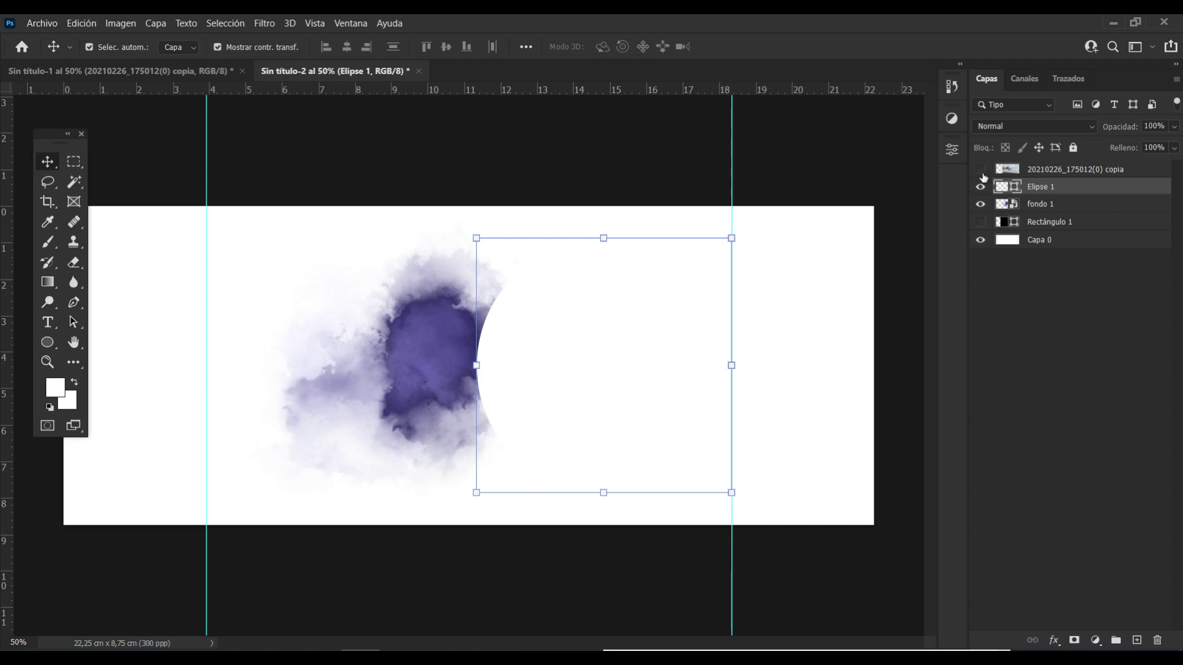
- Show the photo layer and clip it into the circle with Crear máscara de recorte
left_click(981, 170)
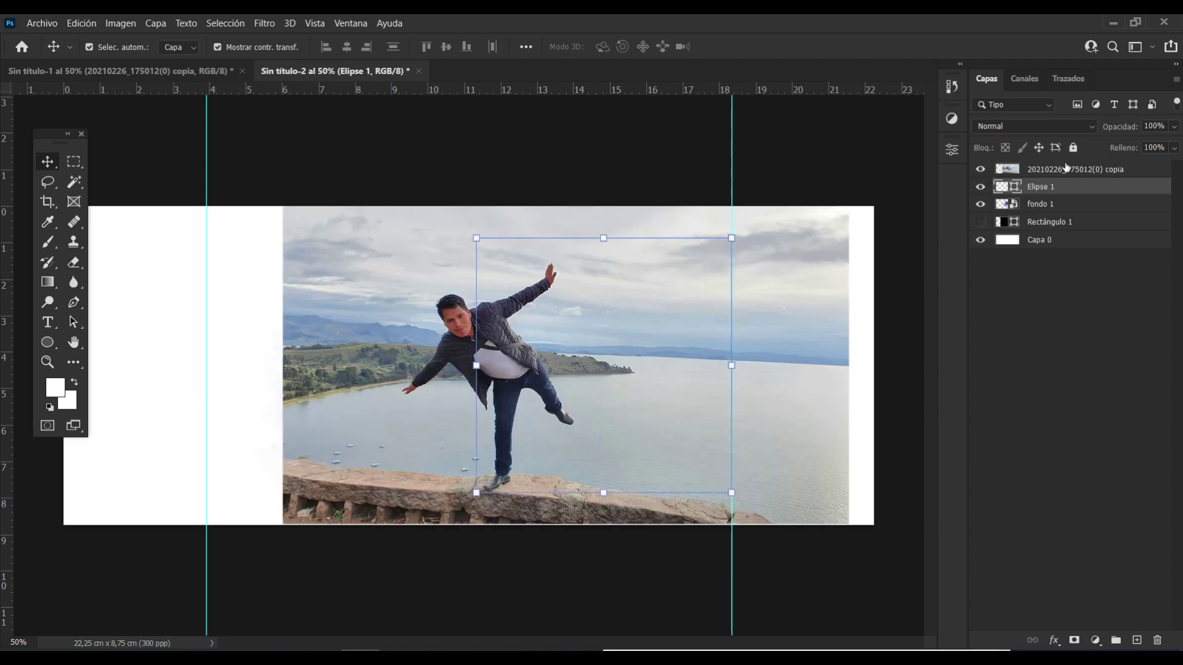
left_click(352, 354)
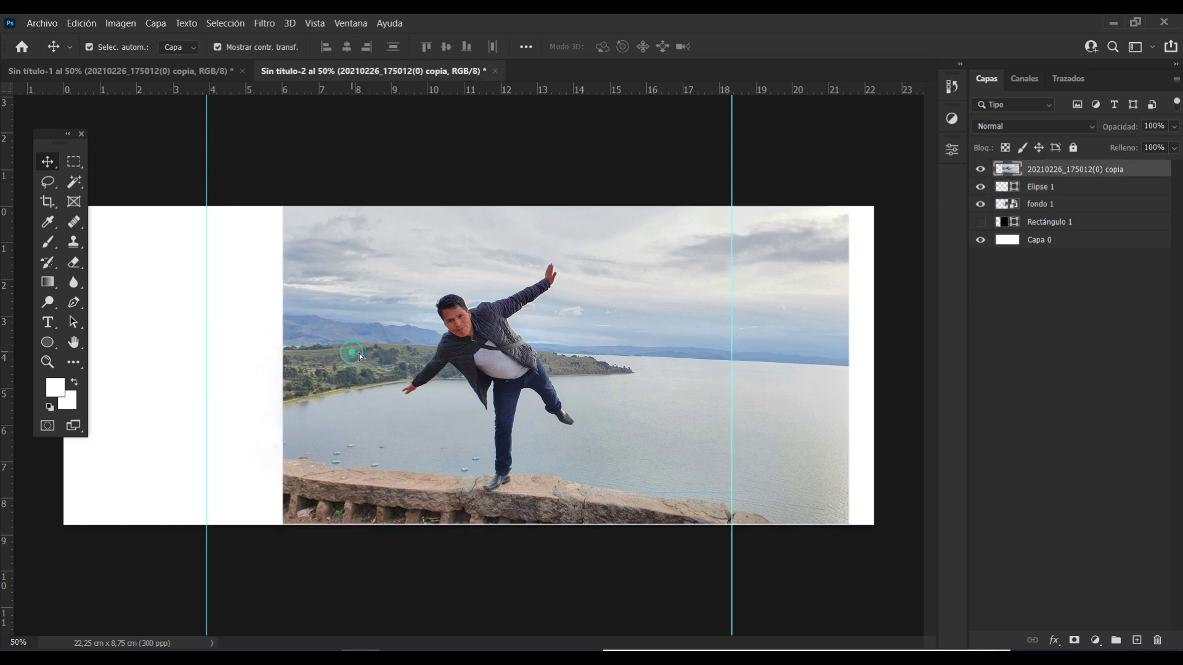
left_click_drag(359, 353, 378, 353)
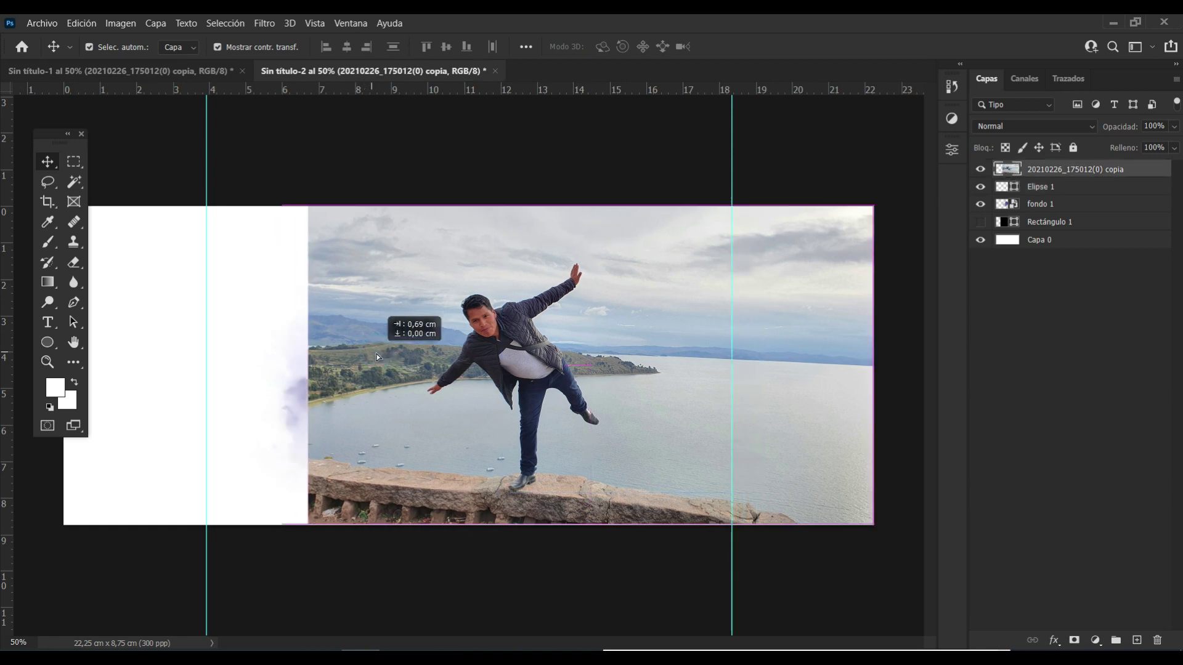
right_click(1037, 172)
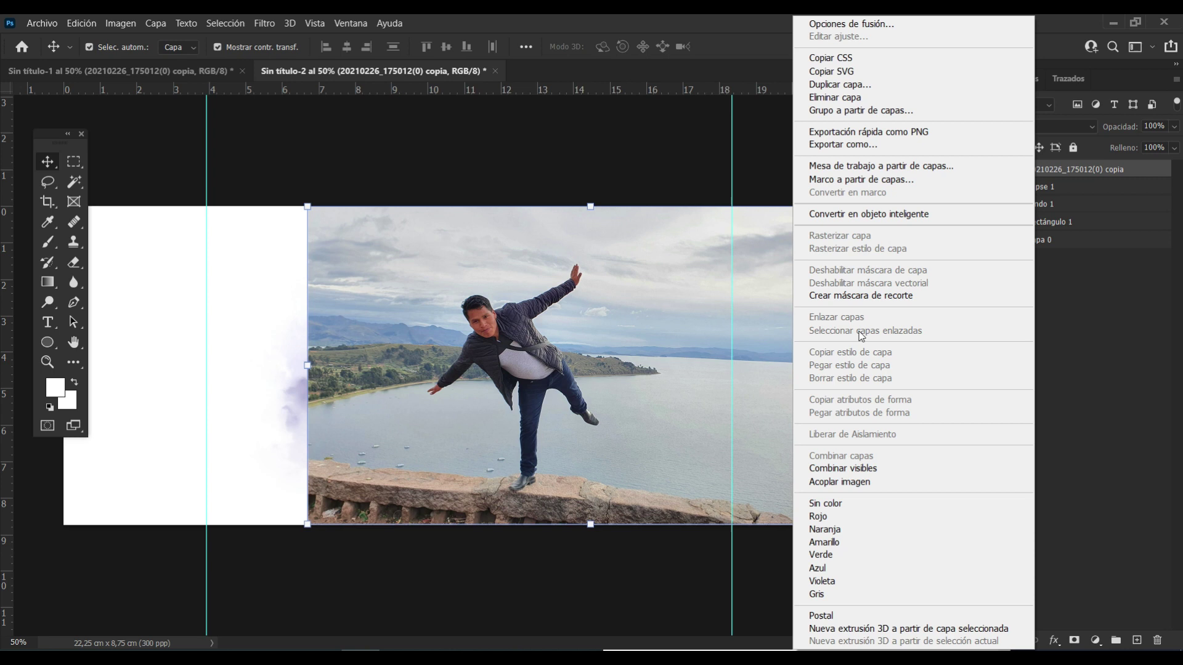
left_click(851, 296)
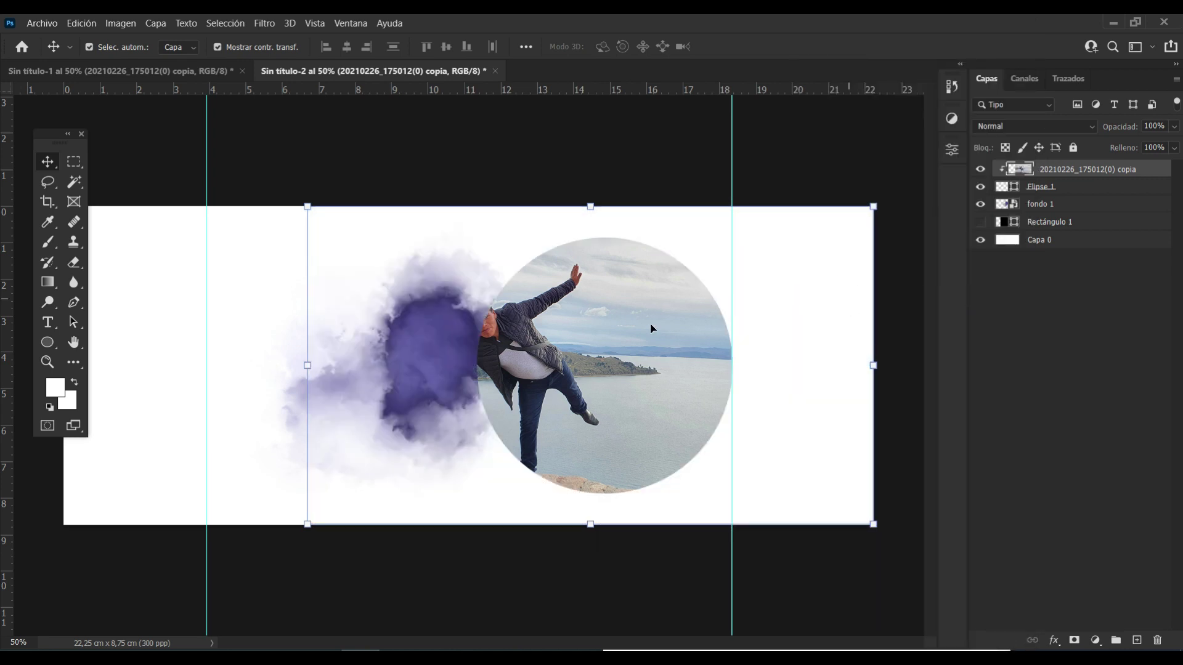
- Reposition the photo inside the circle and nudge Elipse 1 slightly left
left_click_drag(564, 346, 639, 353)
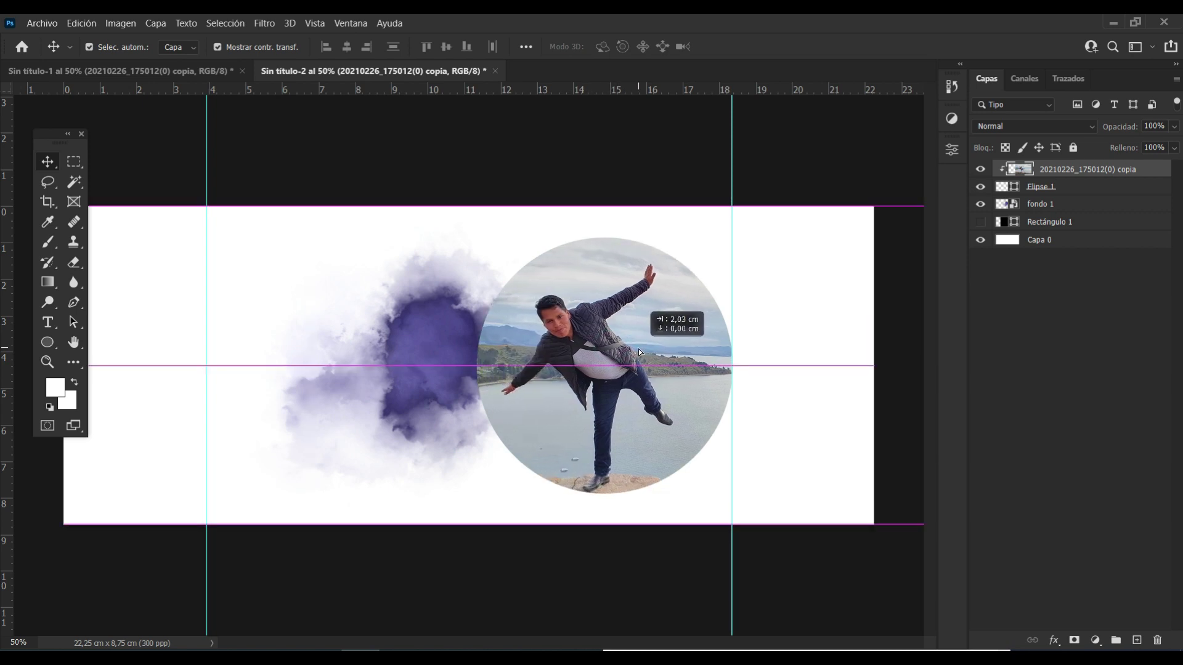
left_click_drag(639, 353, 635, 353)
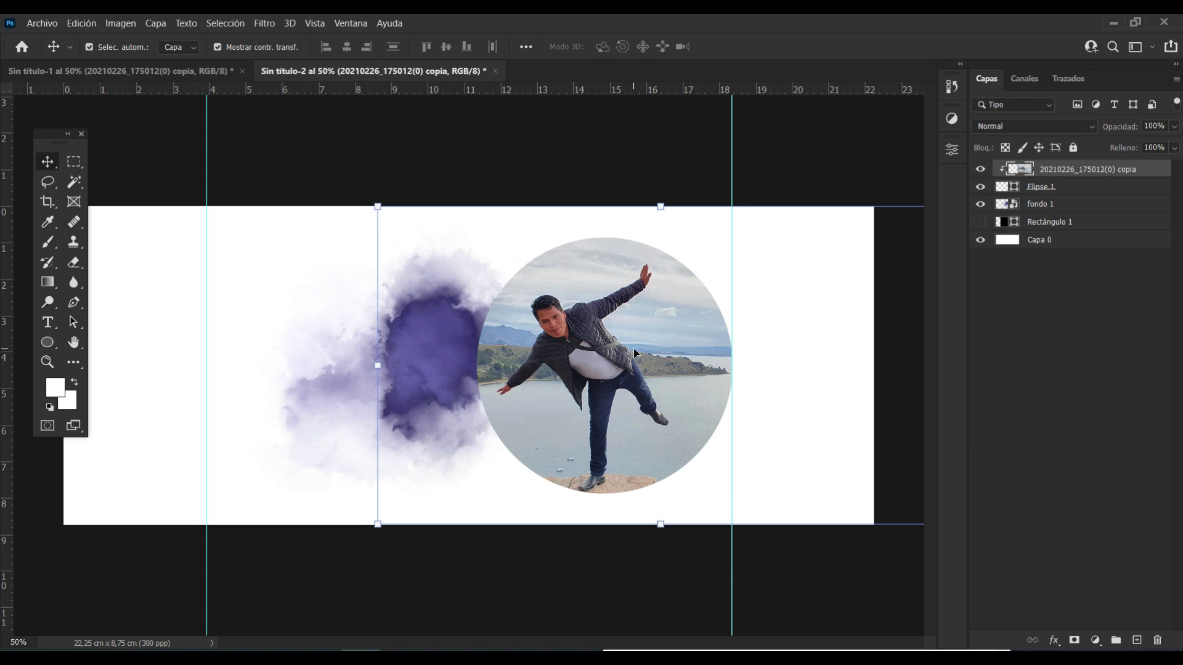
left_click(1091, 188)
key("Left")
key("Left")
key("Left")
key("Left")
key("Left")
key("Left")
key("Left")
key("Left")
key("Left")
key("Left")
key("Left")
key("Left")
key("Left")
key("Left")
key("Left")
key("Left")
key("Left")
key("Left")
key("Left")
key("Left")
key("Left")
key("Left")
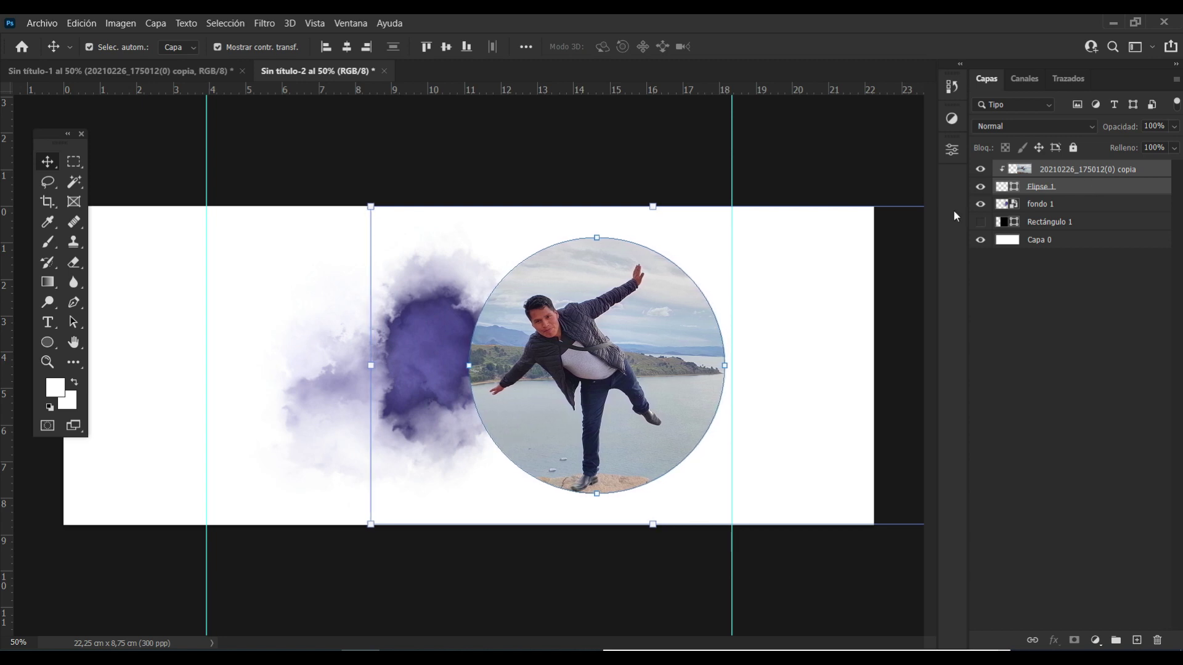
left_click(1042, 376)
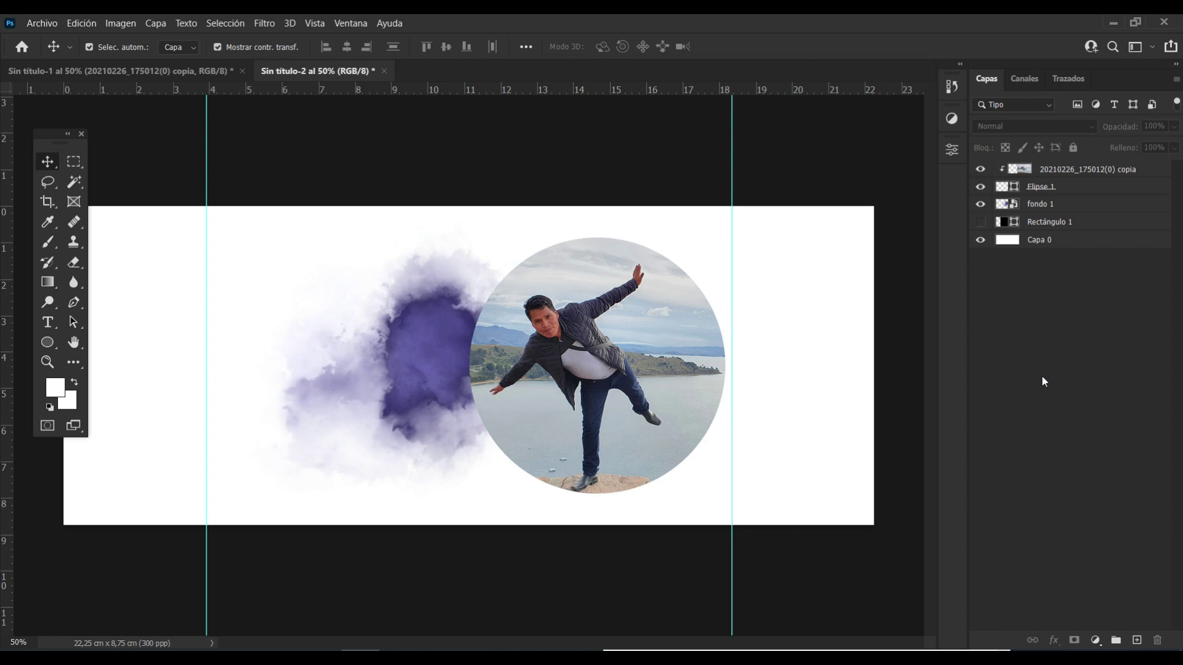
left_click(1071, 195)
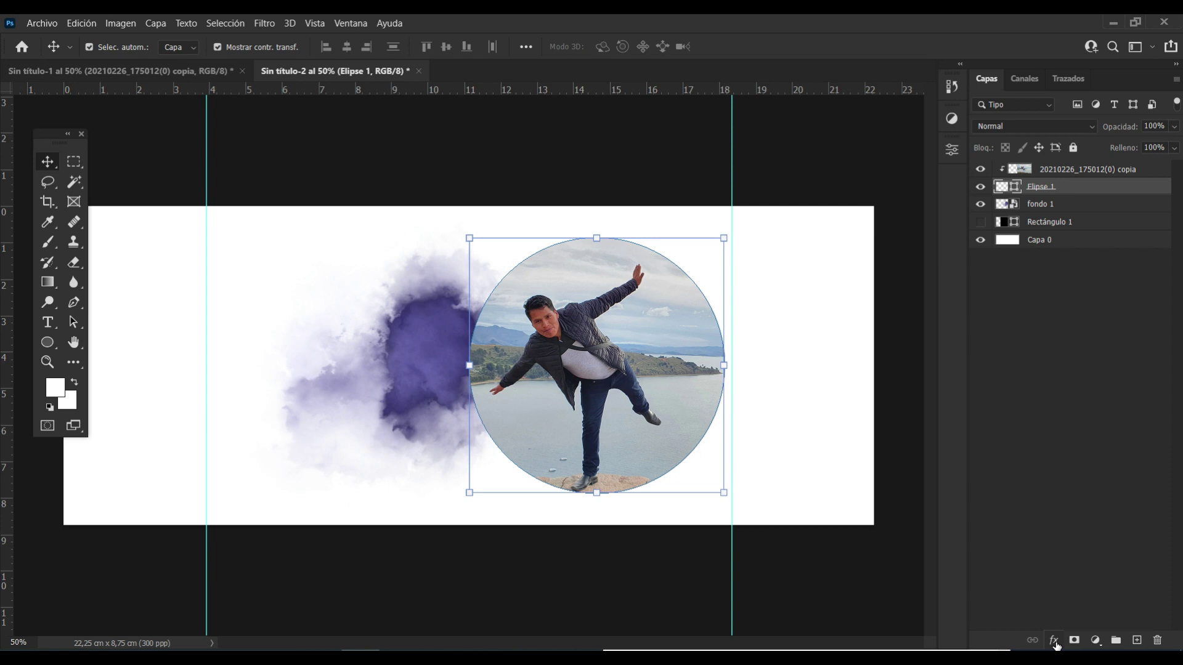
- Add a Stroke effect to Elipse 1, first confirming a white stroke colour
left_click(1054, 642)
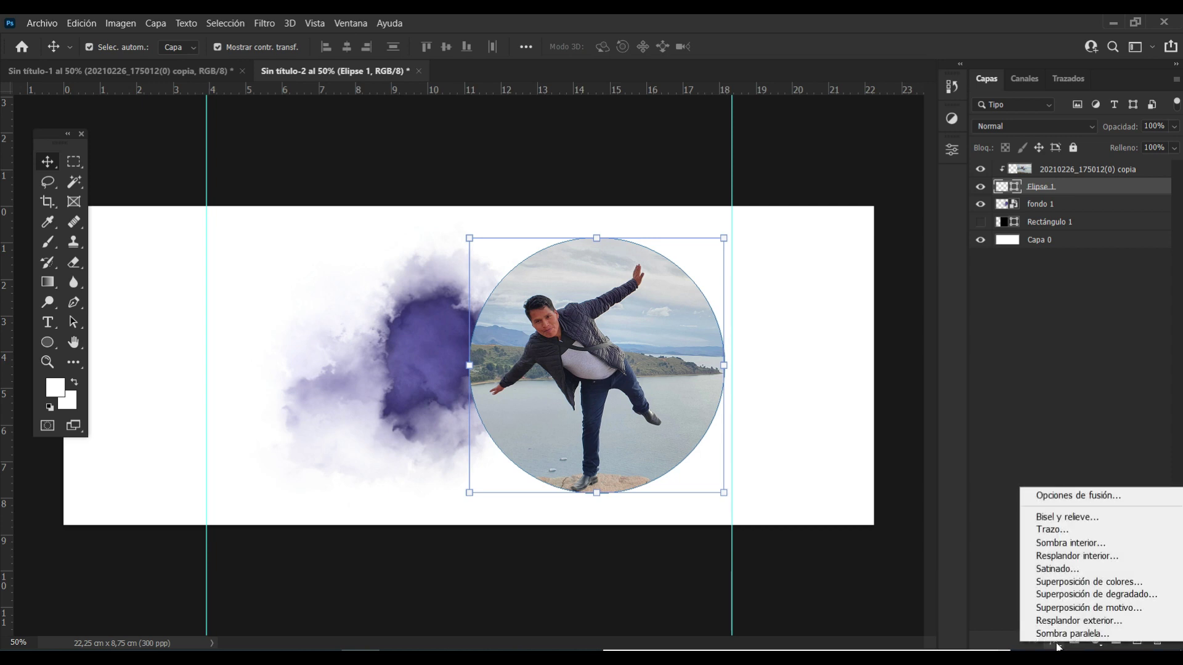
left_click(1095, 534)
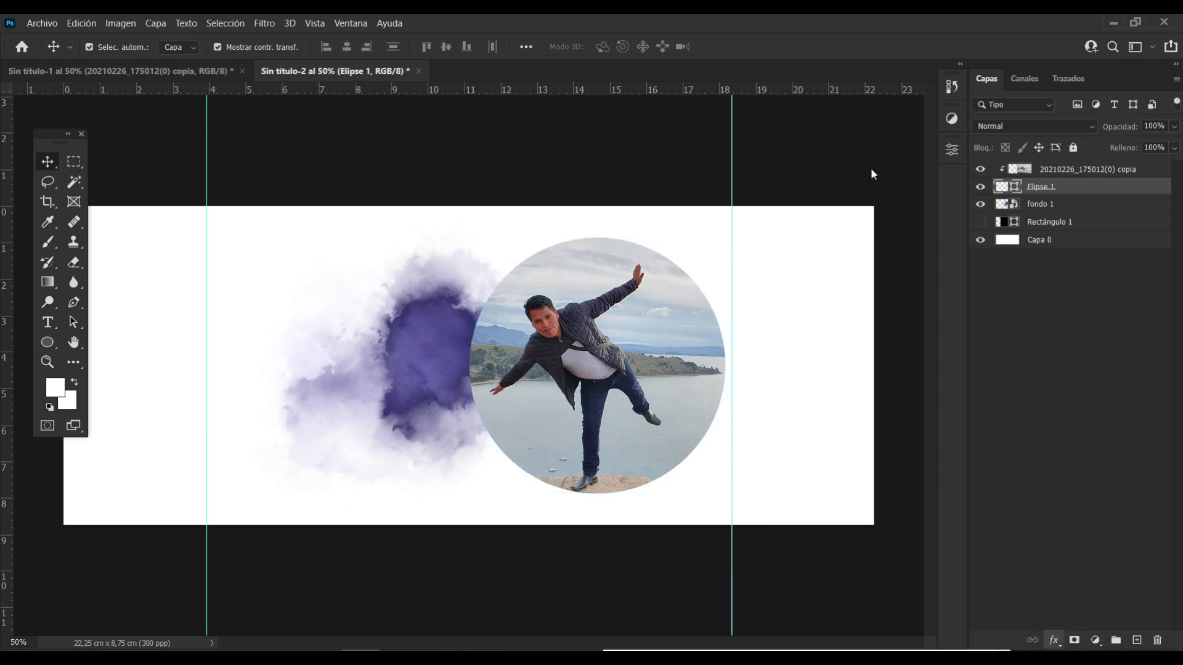
left_click_drag(718, 103, 832, 113)
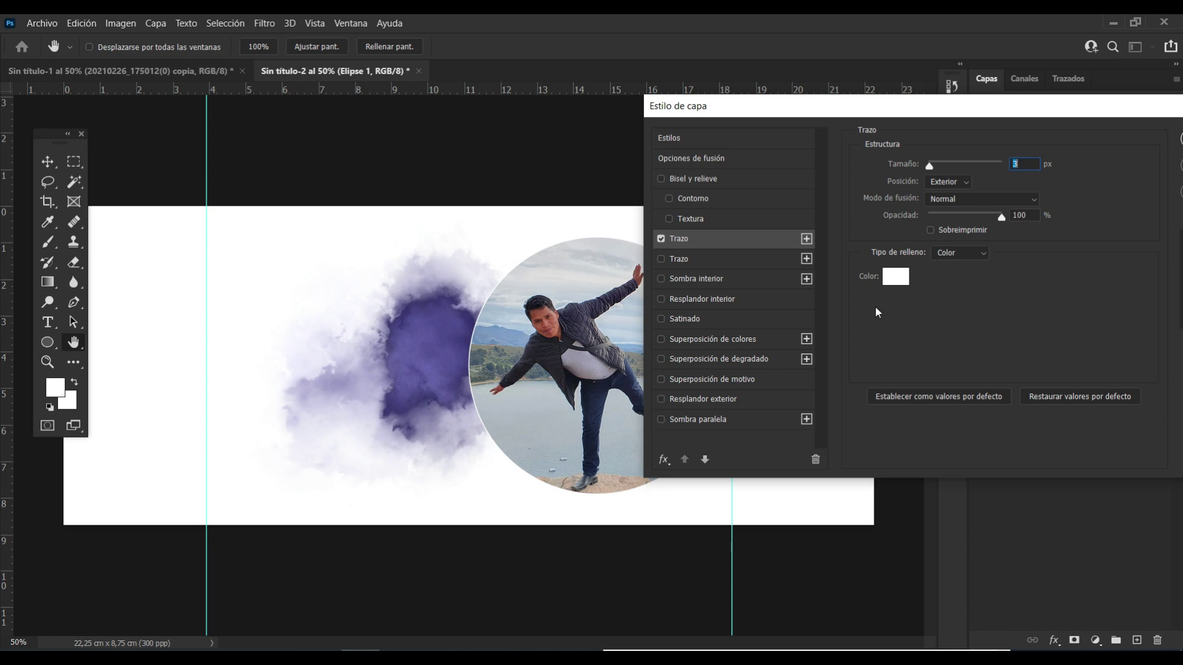
left_click(894, 277)
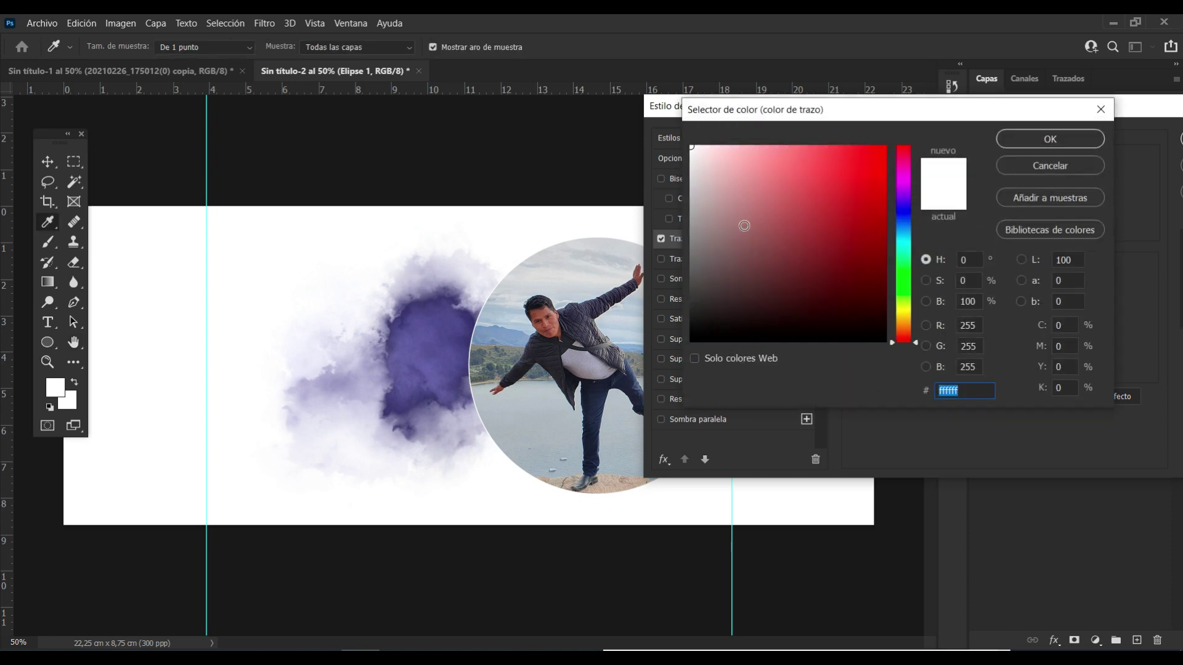
left_click_drag(690, 150, 691, 146)
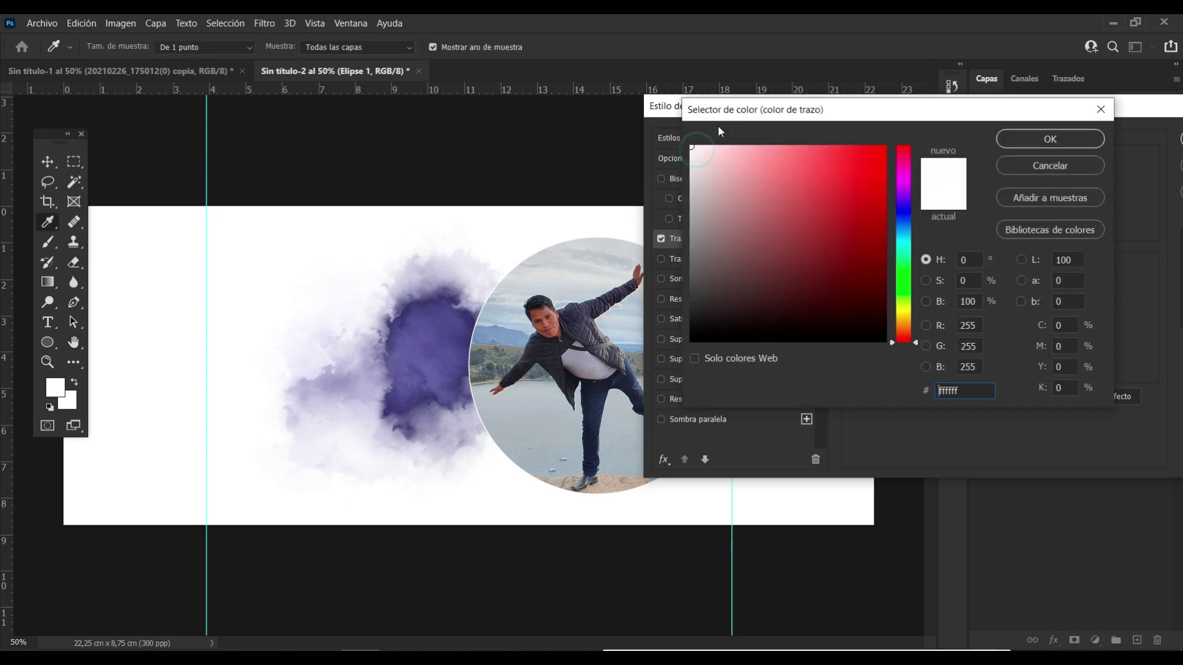
left_click(1047, 140)
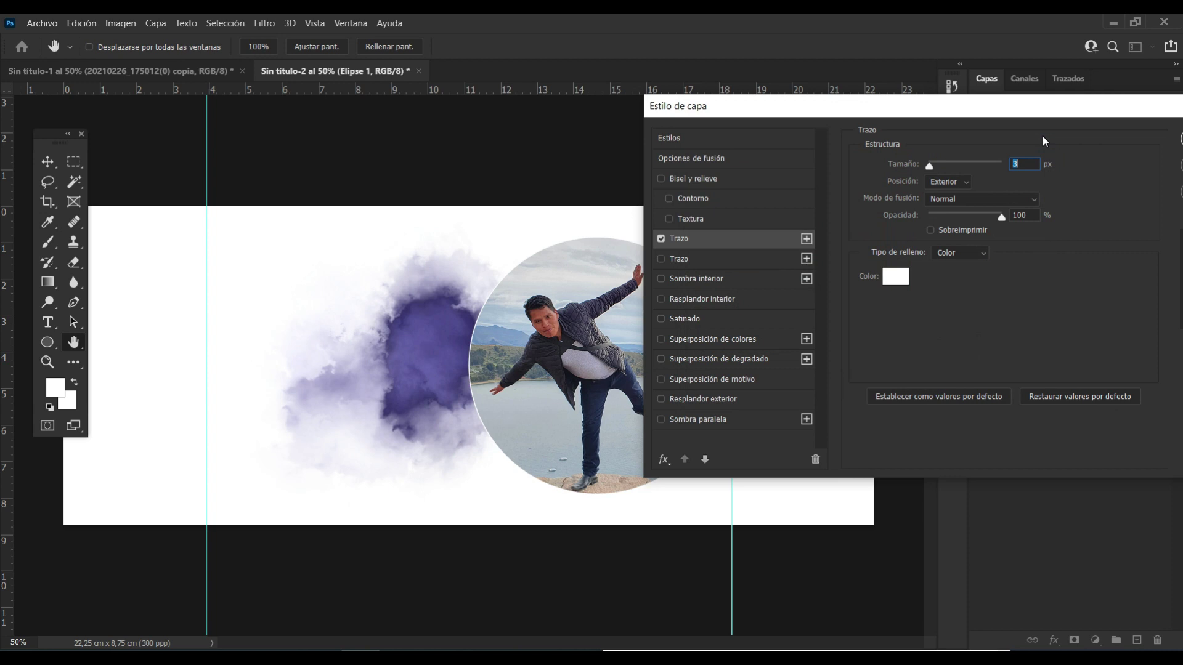
- Enable a second purple outer stroke, 25 px, and apply the layer style
left_click(662, 259)
left_click(712, 261)
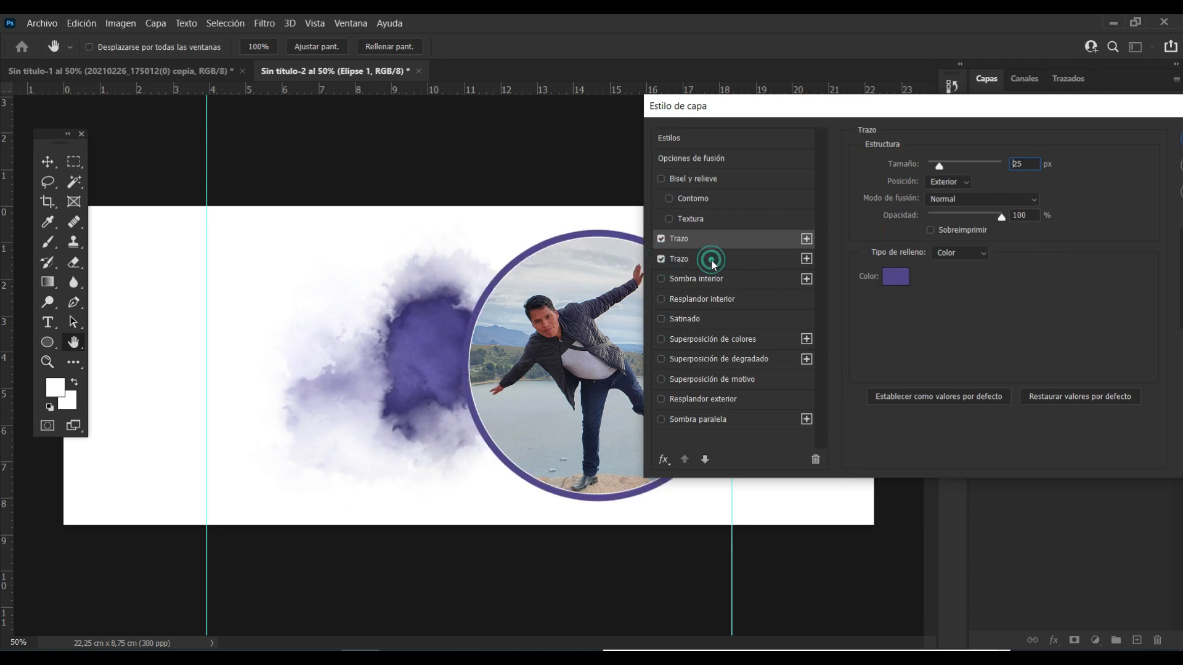
left_click(906, 281)
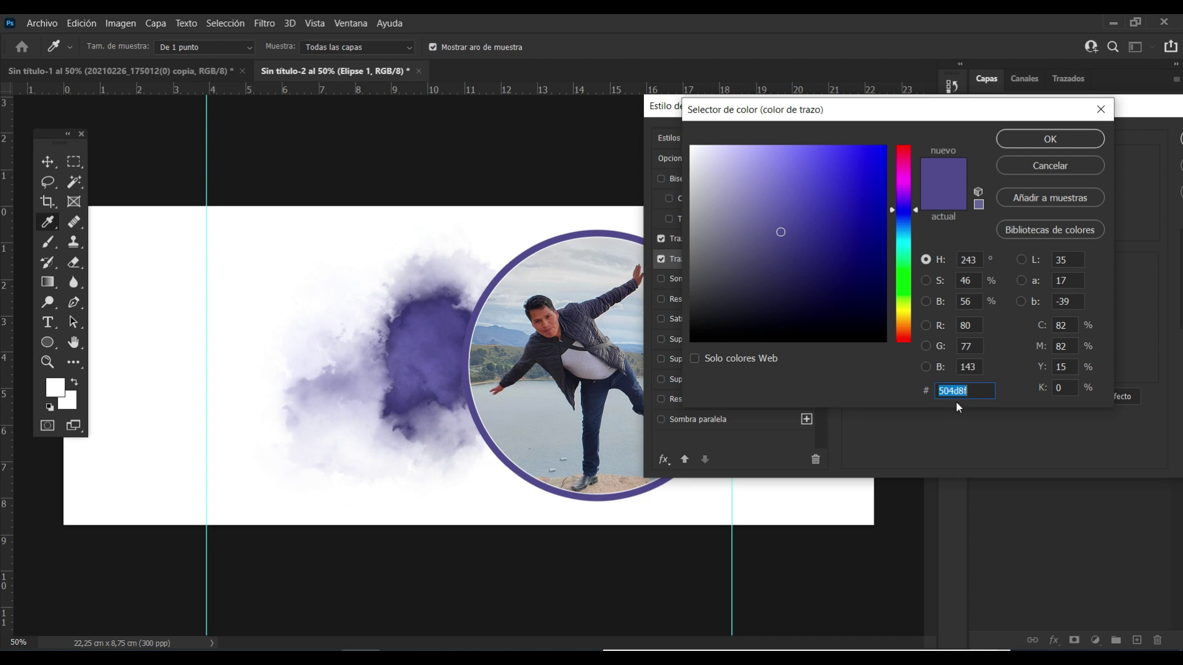
left_click(1050, 139)
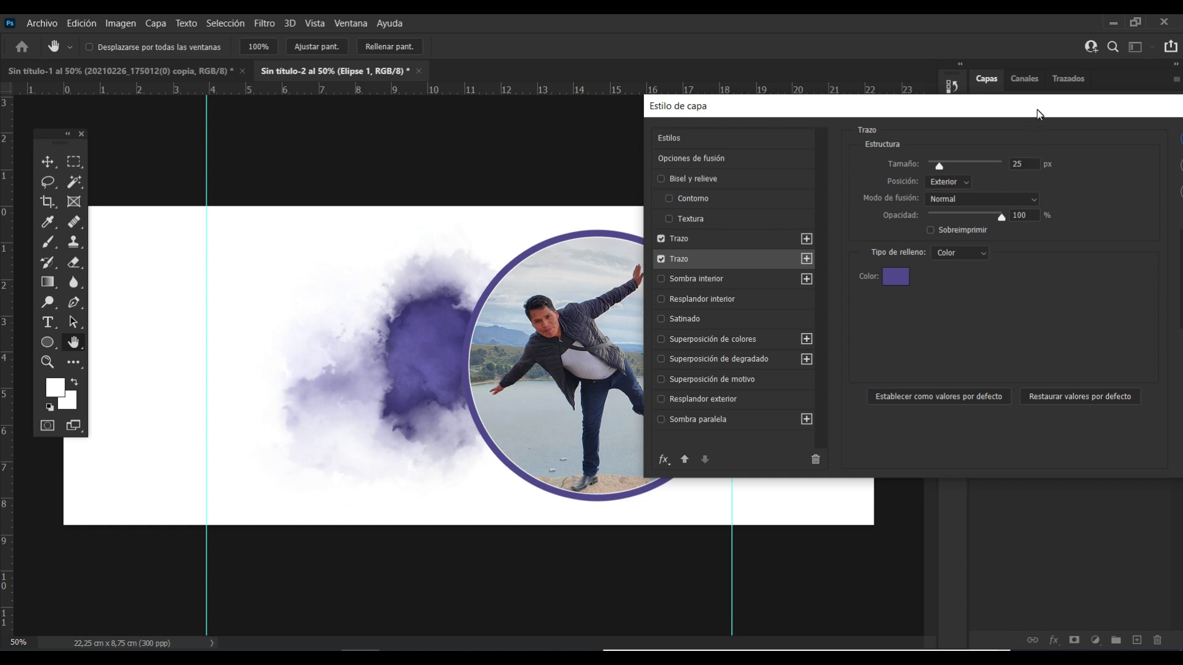
left_click_drag(1037, 111, 904, 120)
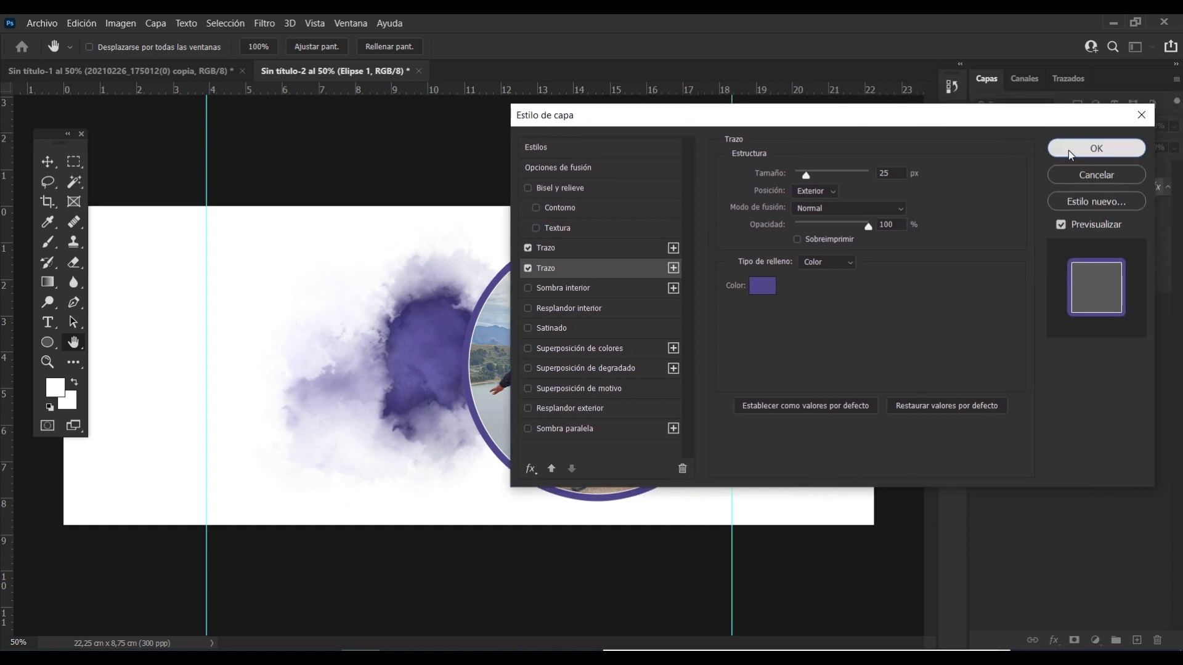
left_click(1070, 151)
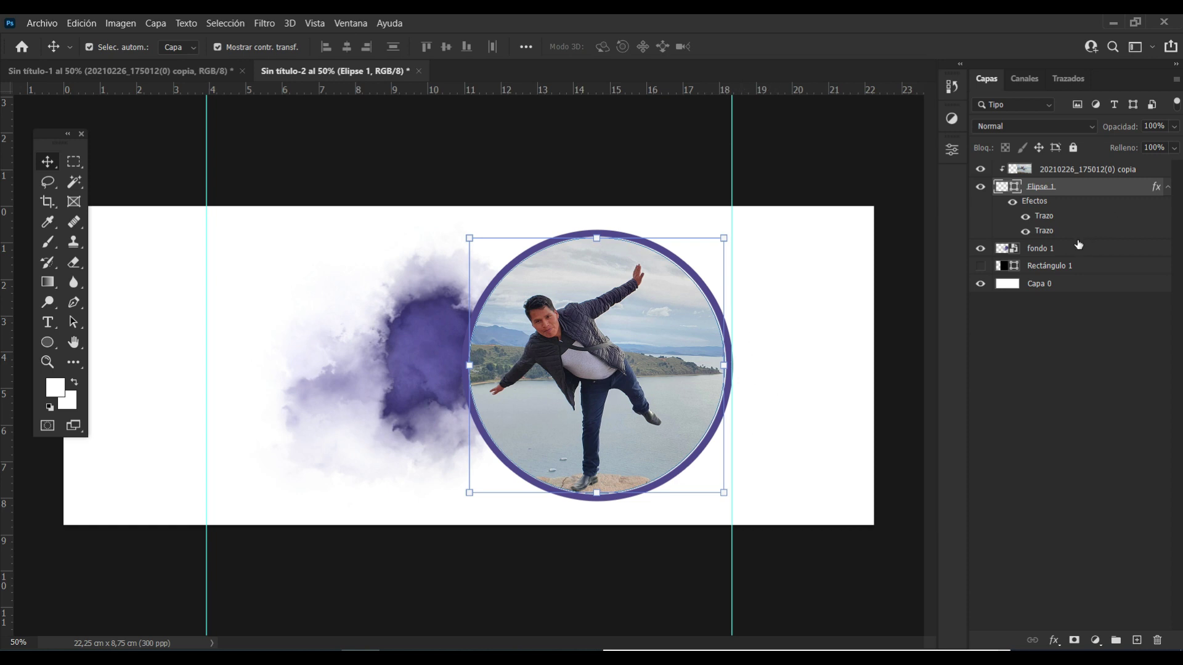
- Nudge the Elipse 1 framed photo slightly left with the arrow keys
left_click(1058, 174)
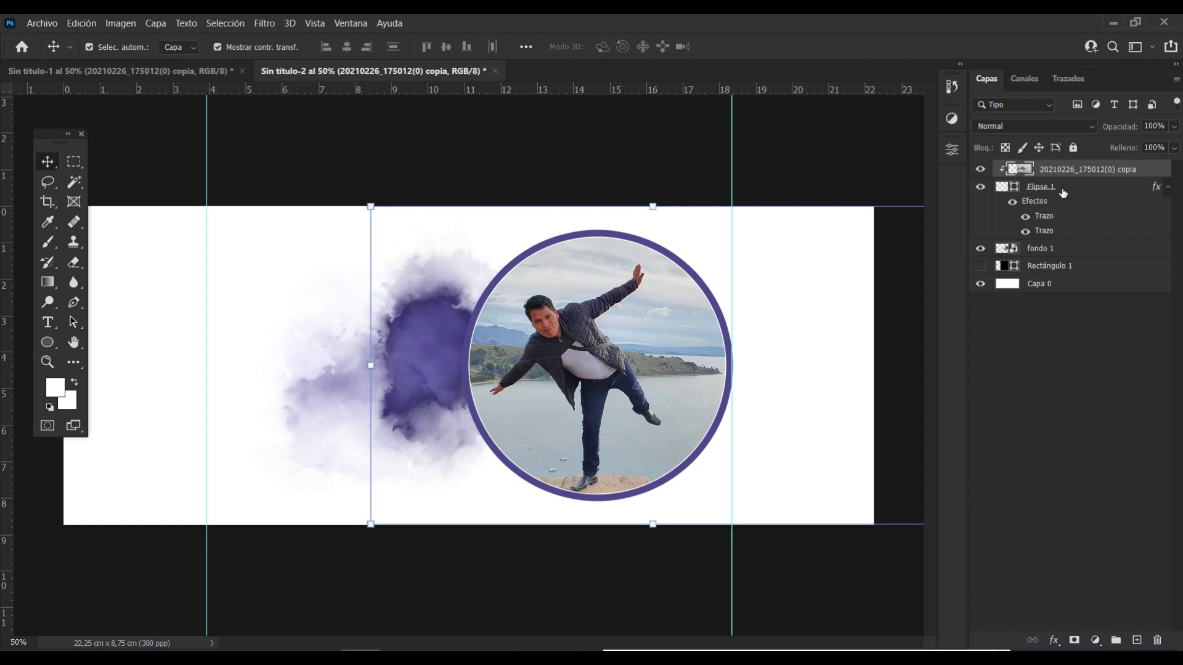
left_click(1062, 192)
key("shift+Left")
key("Left")
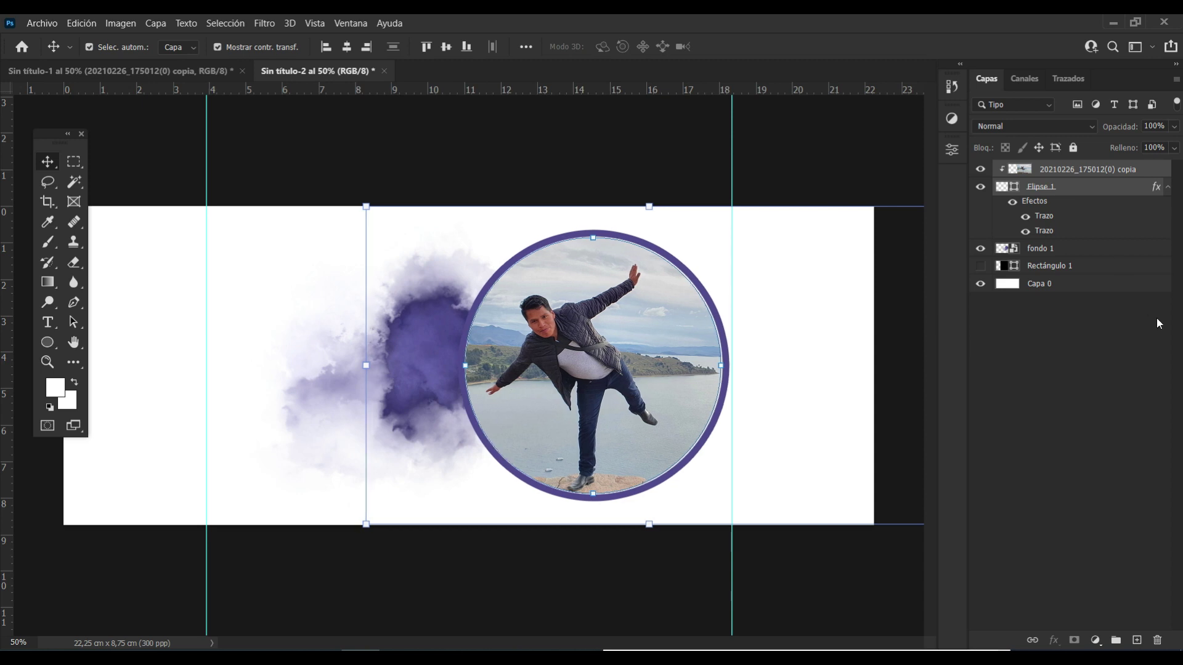
- Drag the purple watercolour splash about 1.3 cm further left
left_click(1084, 481)
left_click_drag(391, 367, 354, 367)
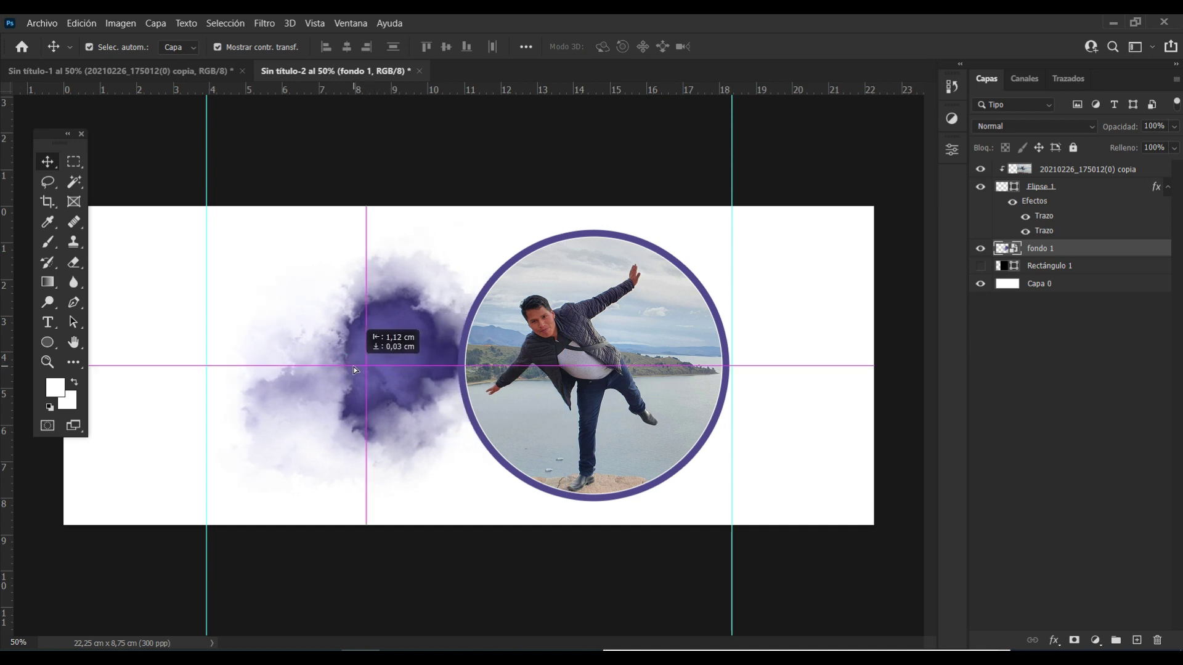
left_click_drag(353, 367, 346, 365)
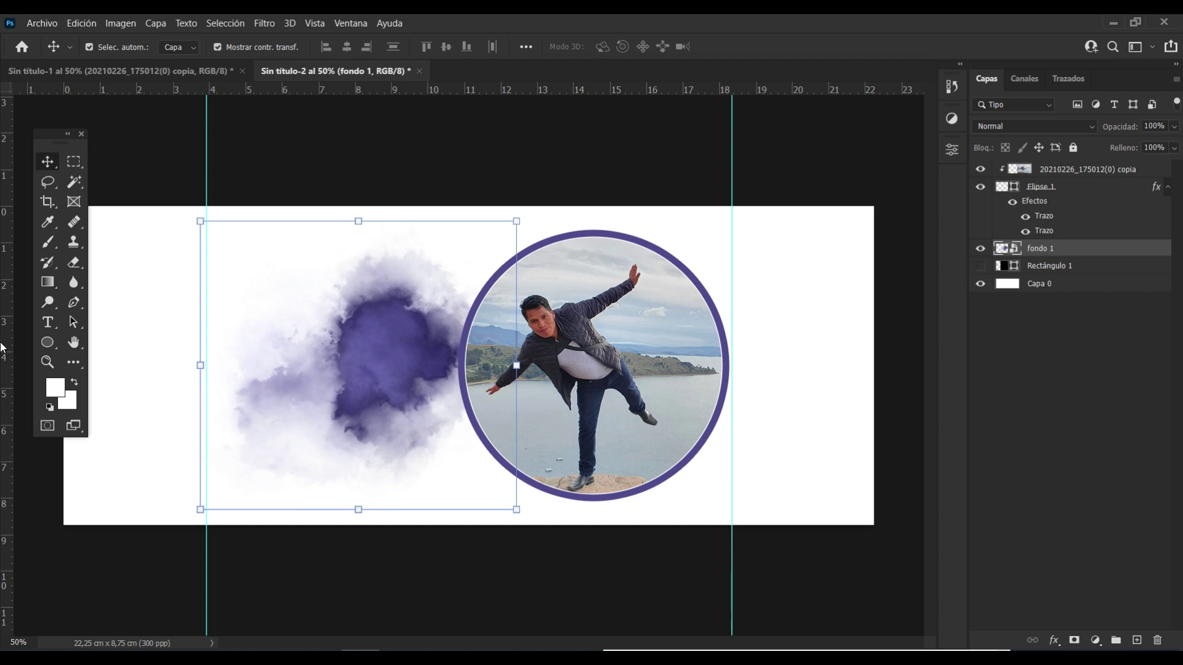
- Draw a white rectangle band spanning the full width along the cover's bottom
left_click(45, 345)
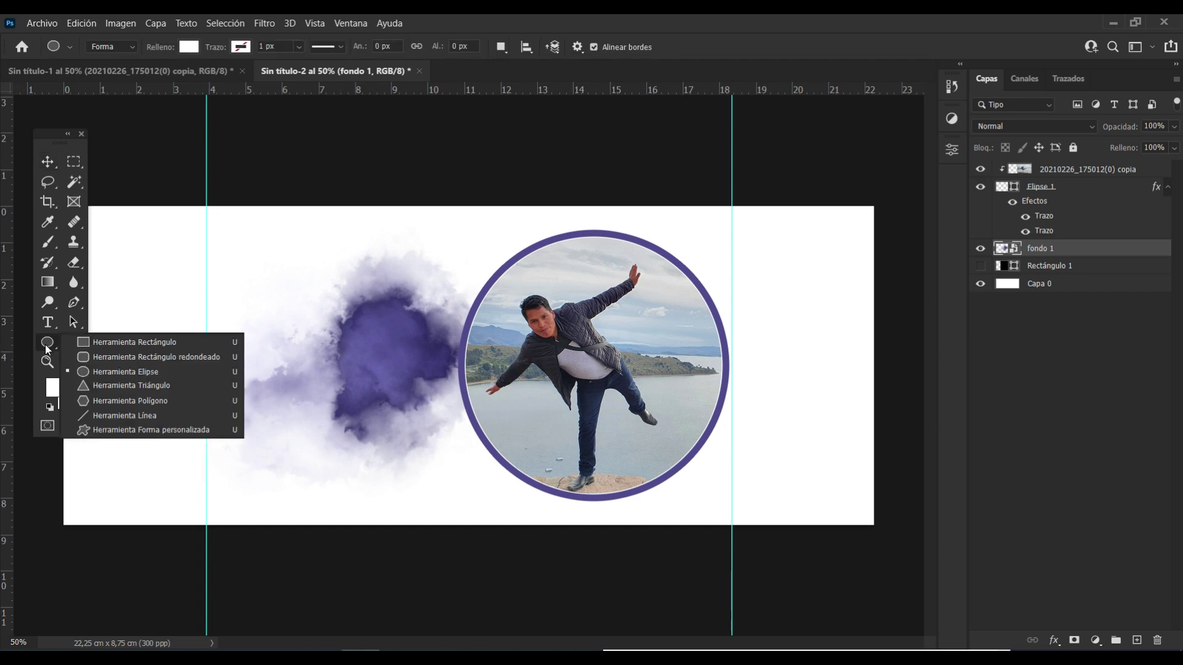
left_click(106, 340)
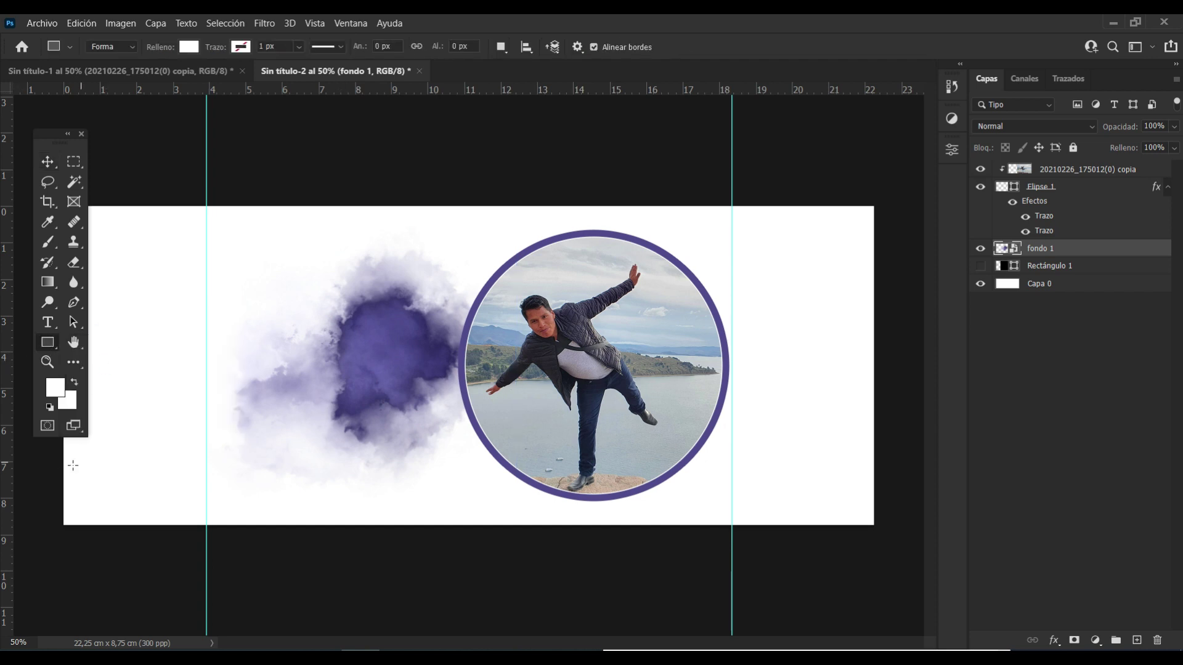
left_click_drag(62, 484, 827, 513)
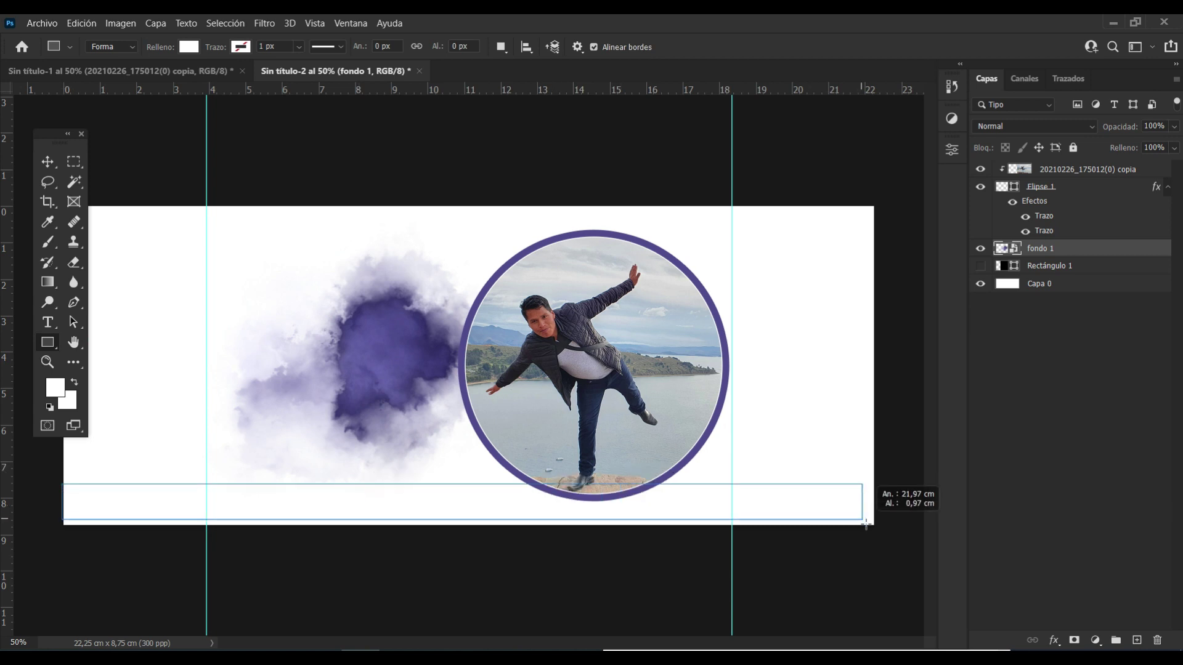
left_click_drag(827, 513, 881, 530)
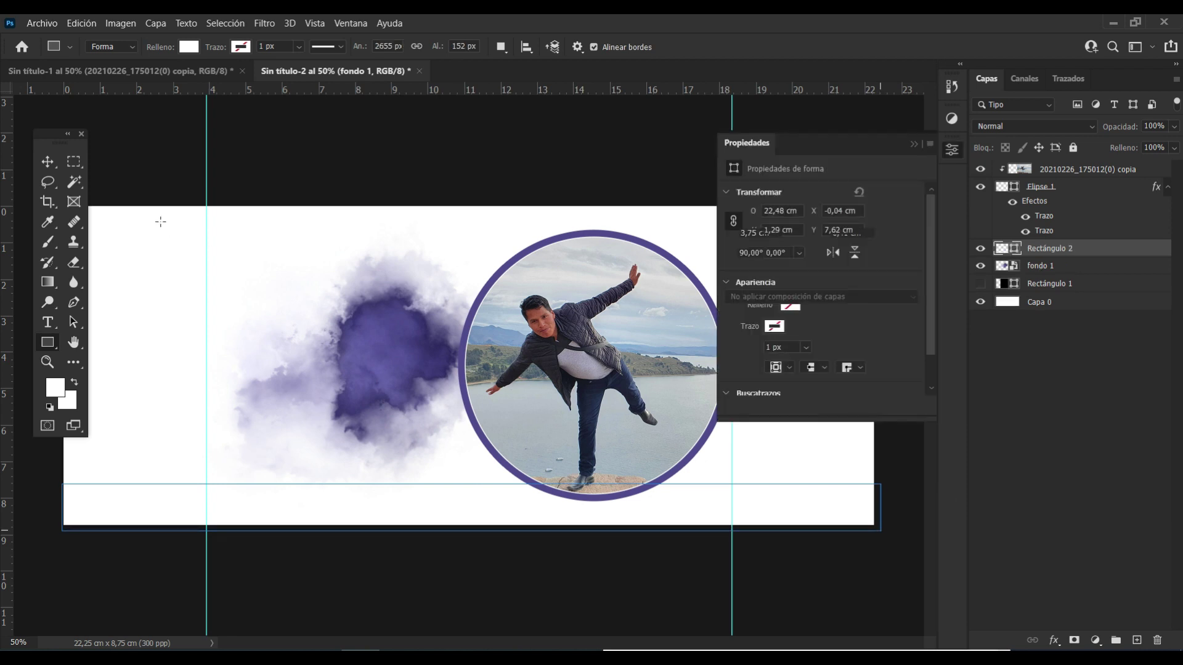
- Nudge the band down and move Rectángulo 2 to the top of the layer stack
left_click(47, 161)
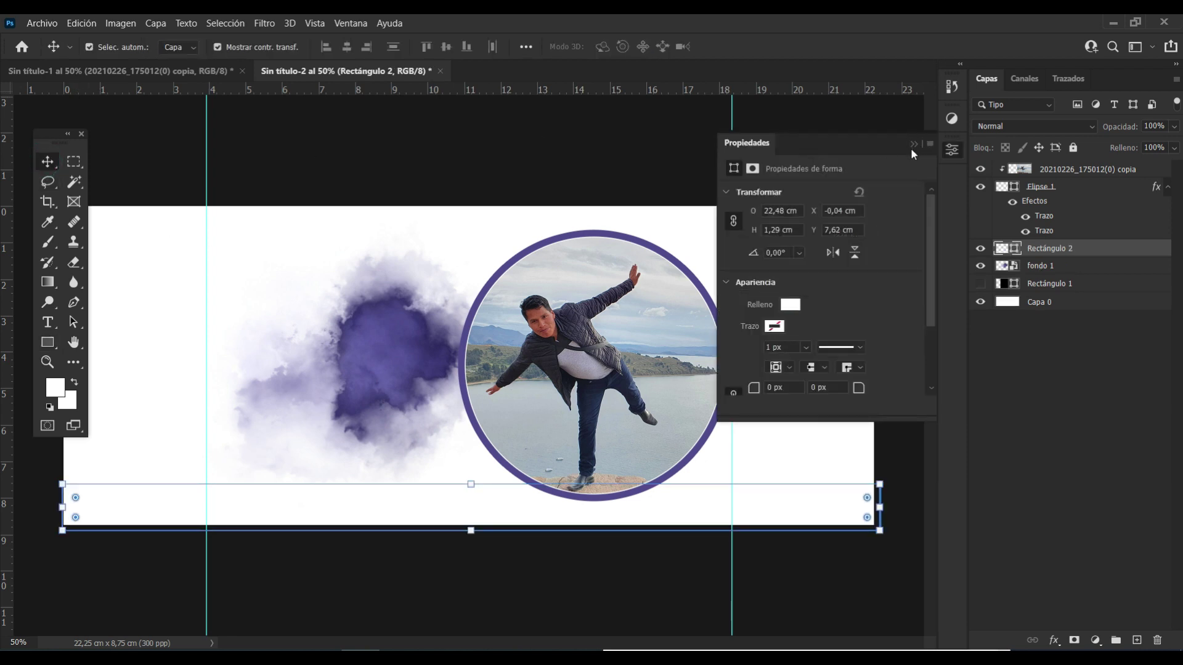
left_click(912, 145)
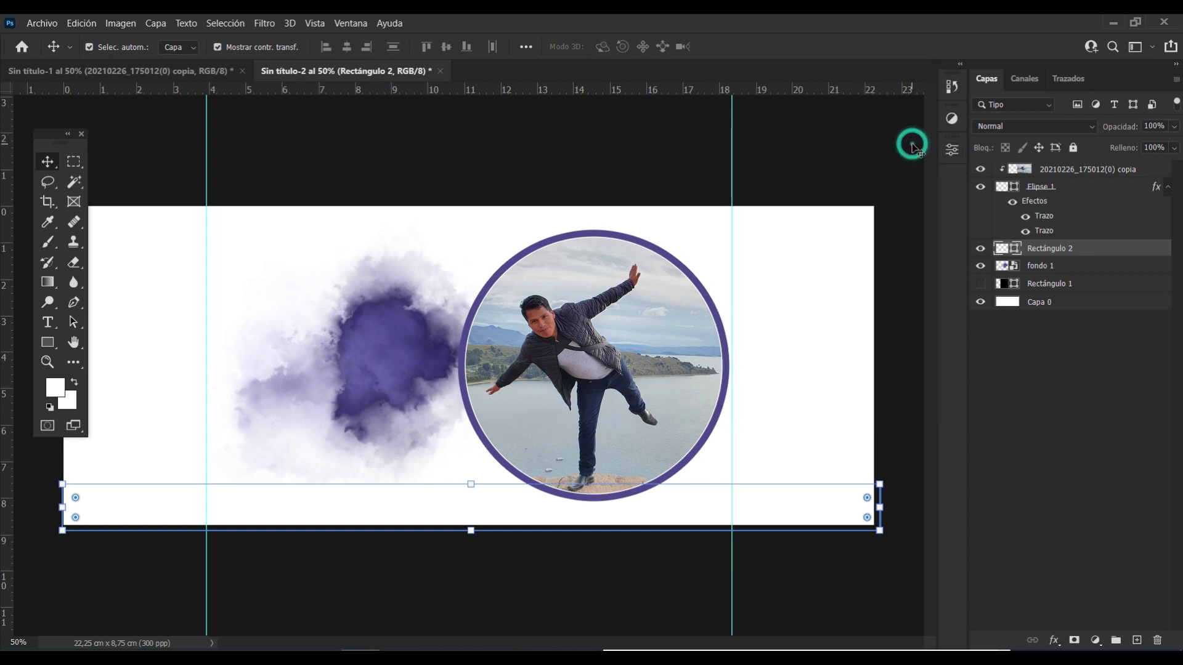
key("Down")
key("Down")
key("Down")
key("Down")
key("Down")
key("Down")
key("Down")
key("Down")
key("Down")
key("Down")
key("Down")
key("Down")
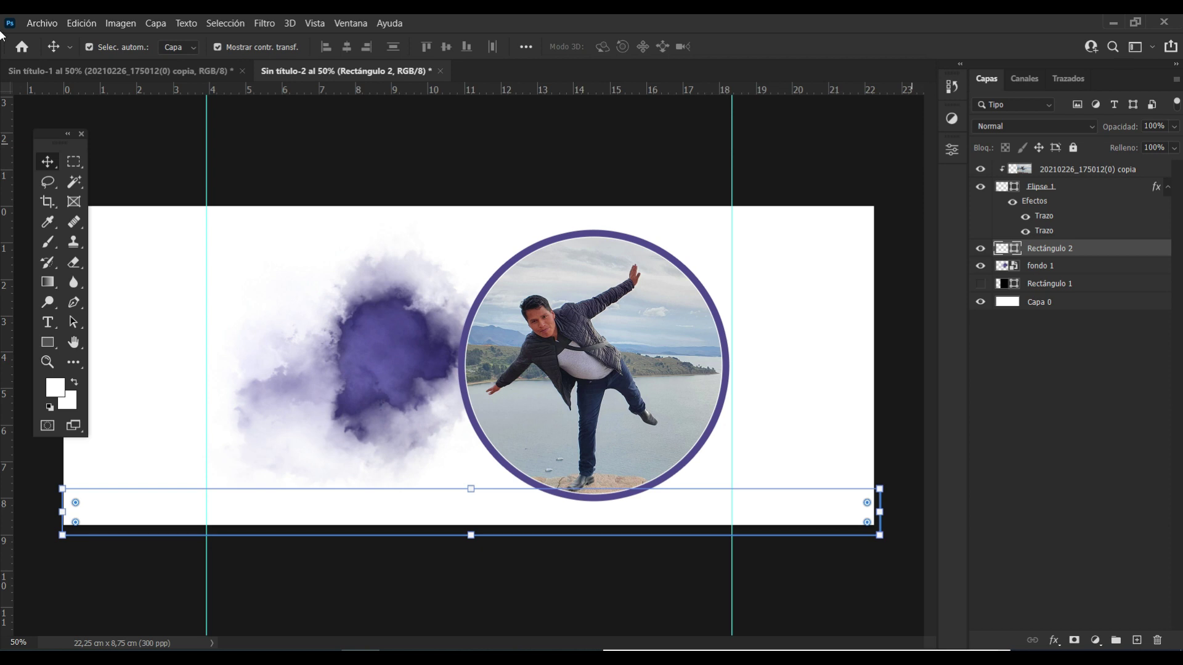
left_click_drag(1075, 250, 1079, 170)
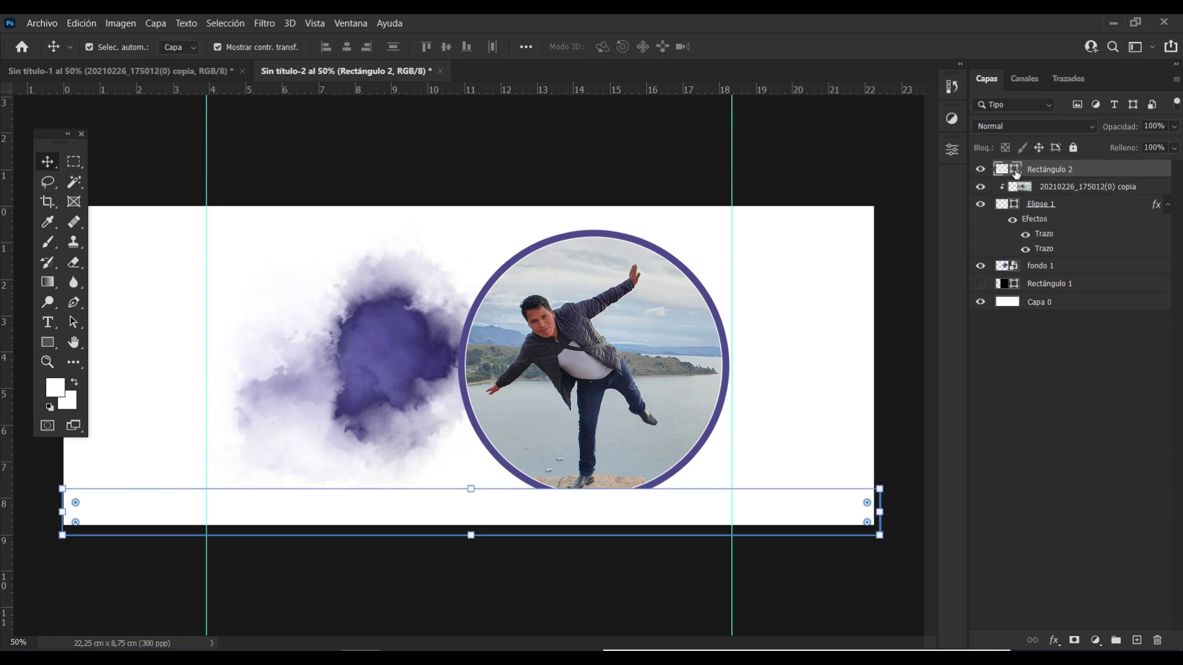
- Fill the Rectángulo 2 band with lavender 9d9bbd sampled from the watercolour splash
double_click(1015, 172)
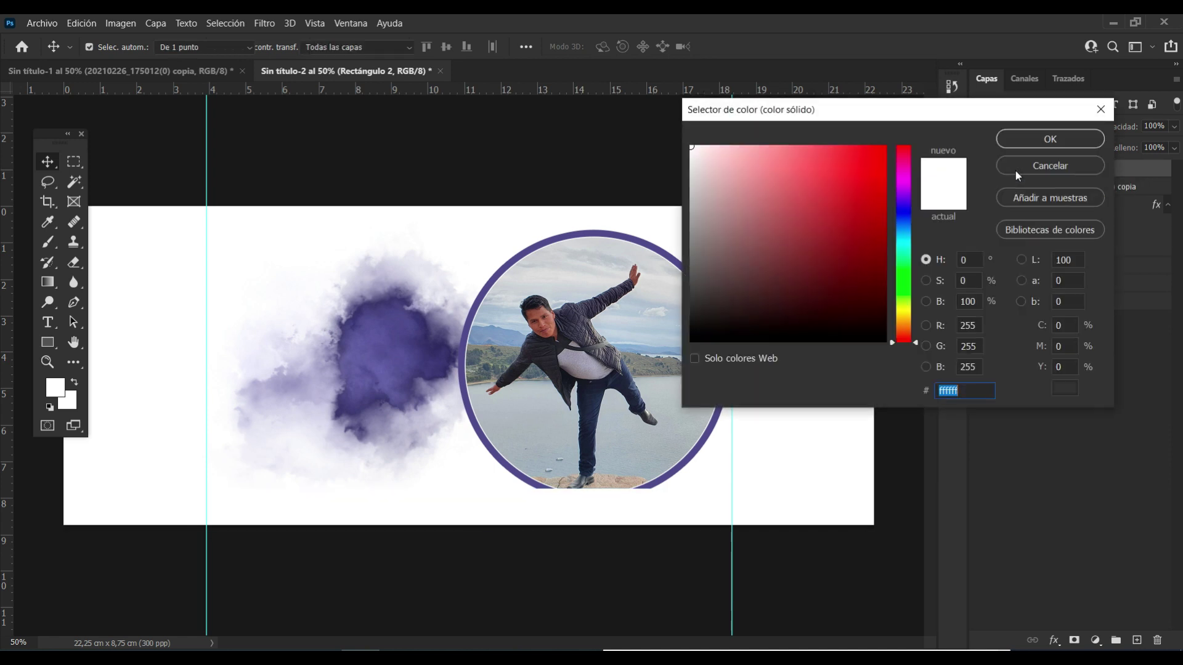
left_click(399, 298)
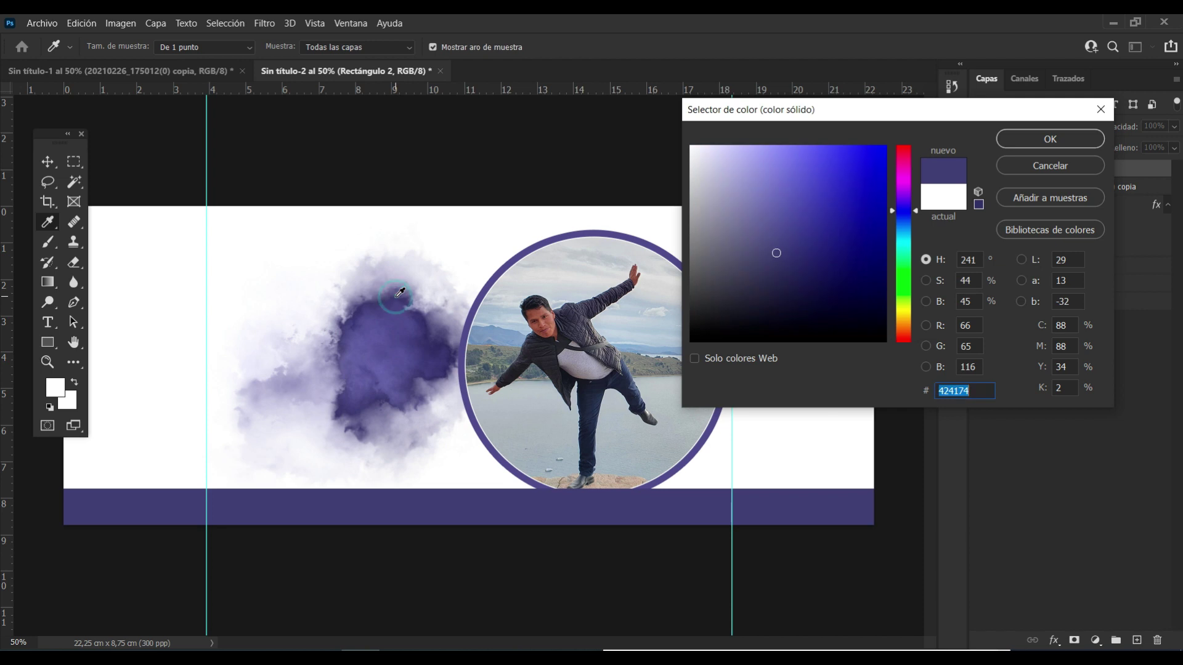
left_click(397, 284)
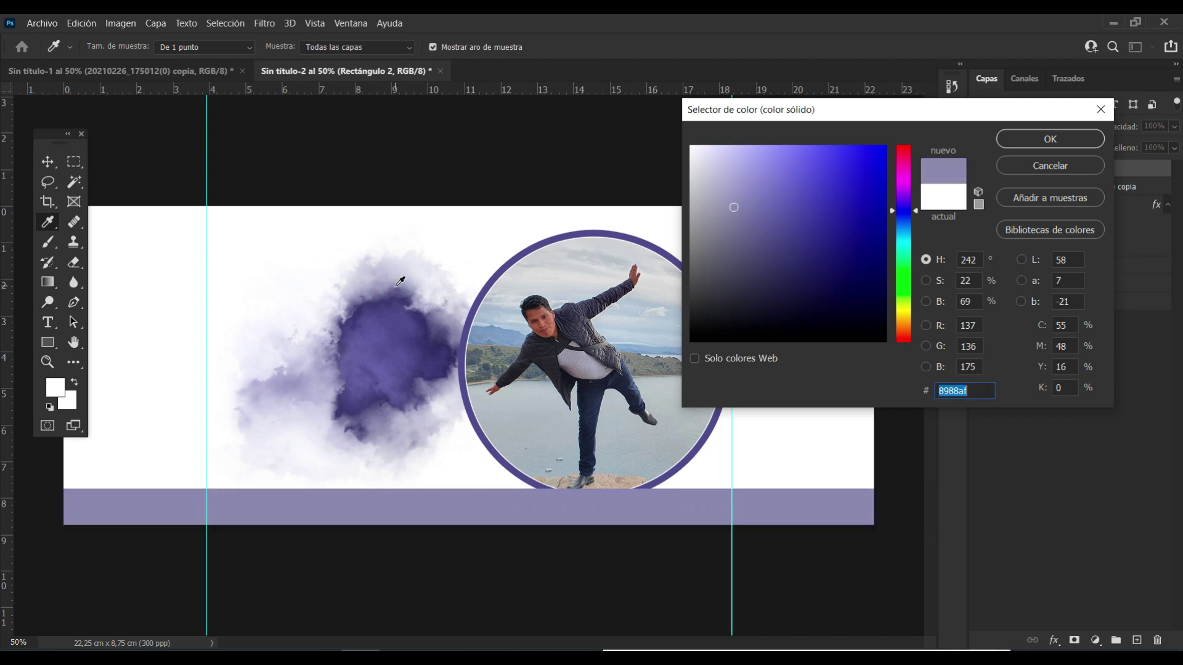
left_click(398, 284)
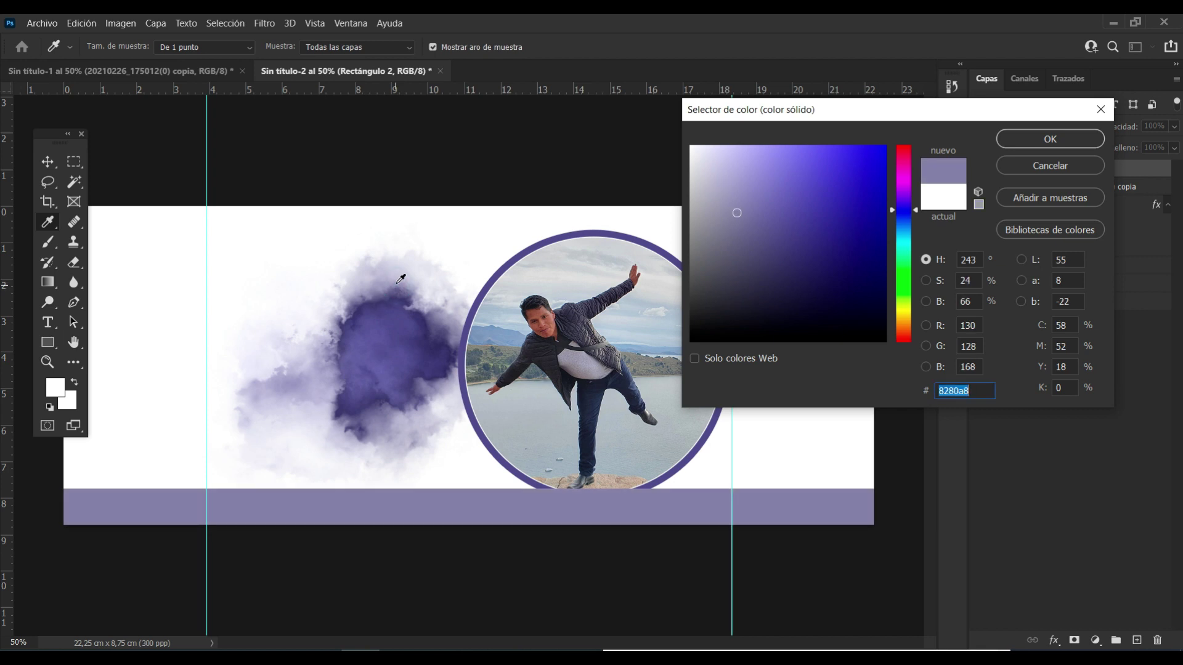
left_click(401, 282)
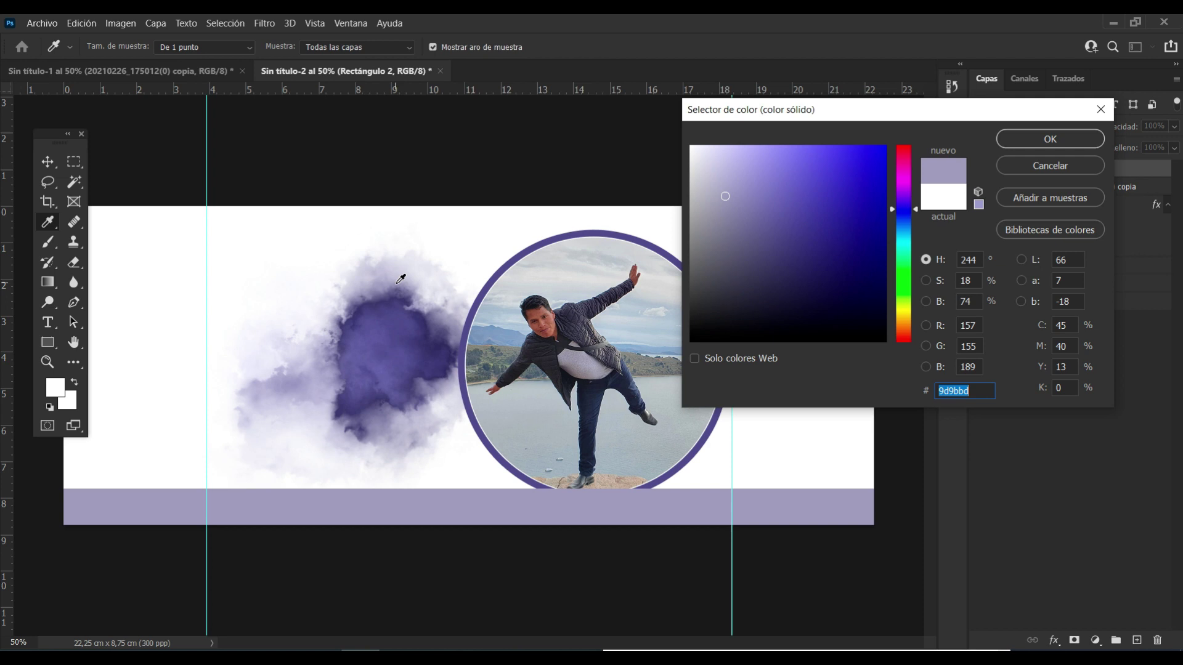
left_click(1060, 141)
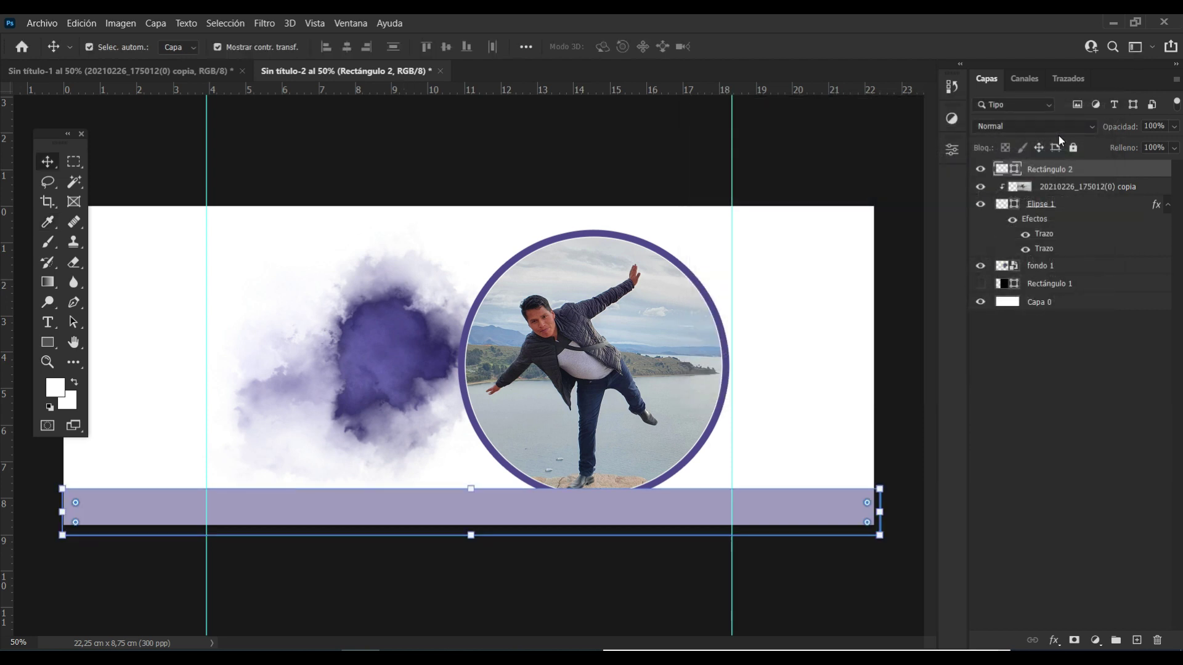
left_click(1140, 371)
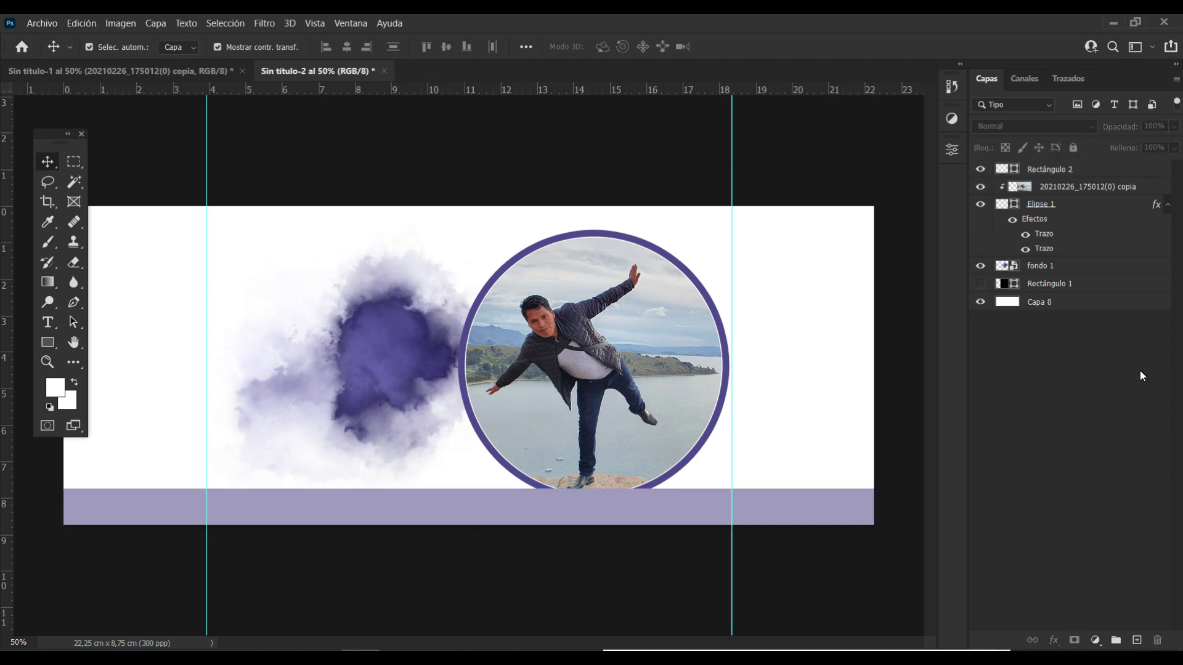
left_click(1079, 310)
- Give Capa 0 a Superposición de colores overlay in light gray #f1f1f1
left_click(1055, 642)
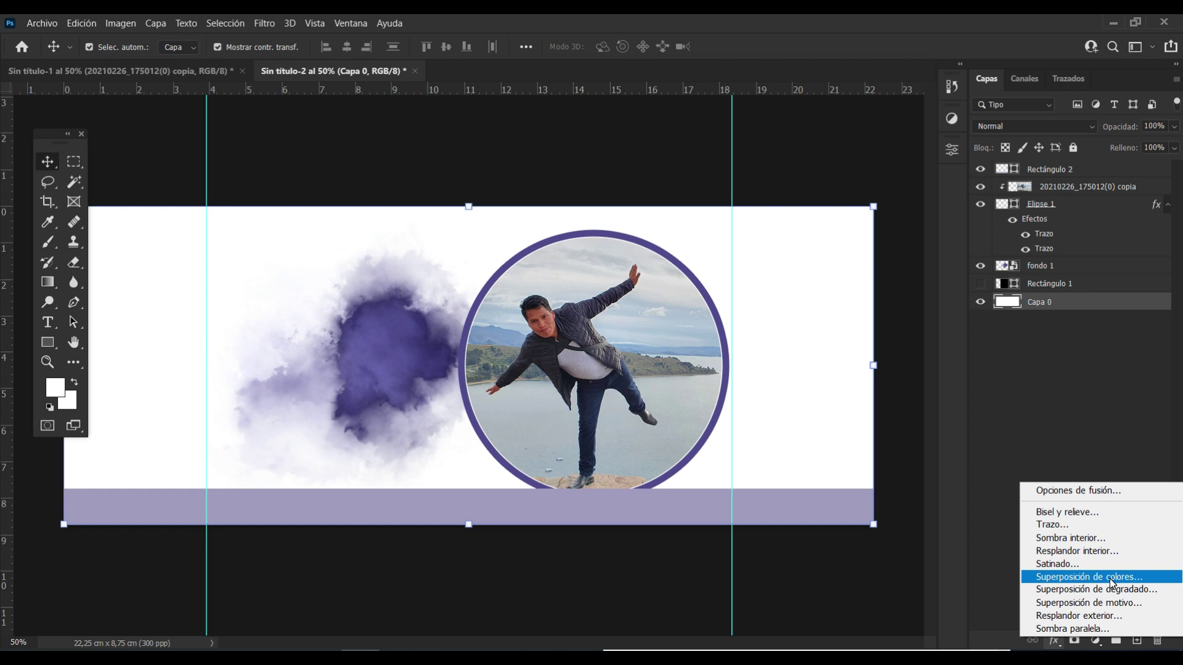
left_click(1110, 579)
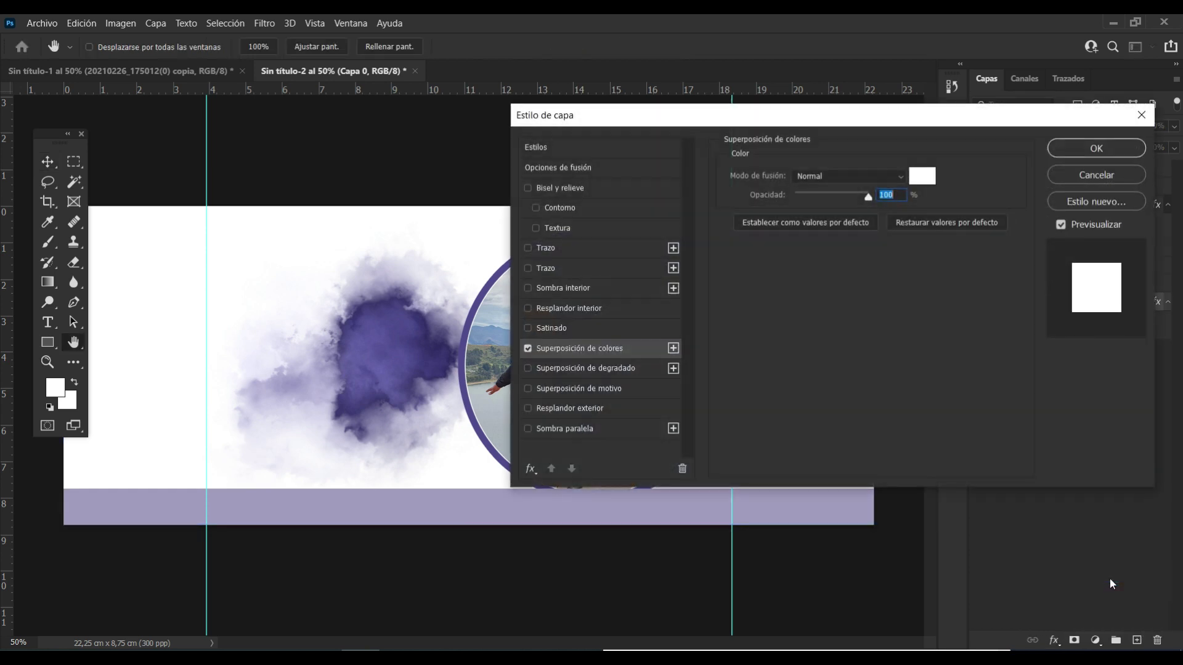
left_click(923, 178)
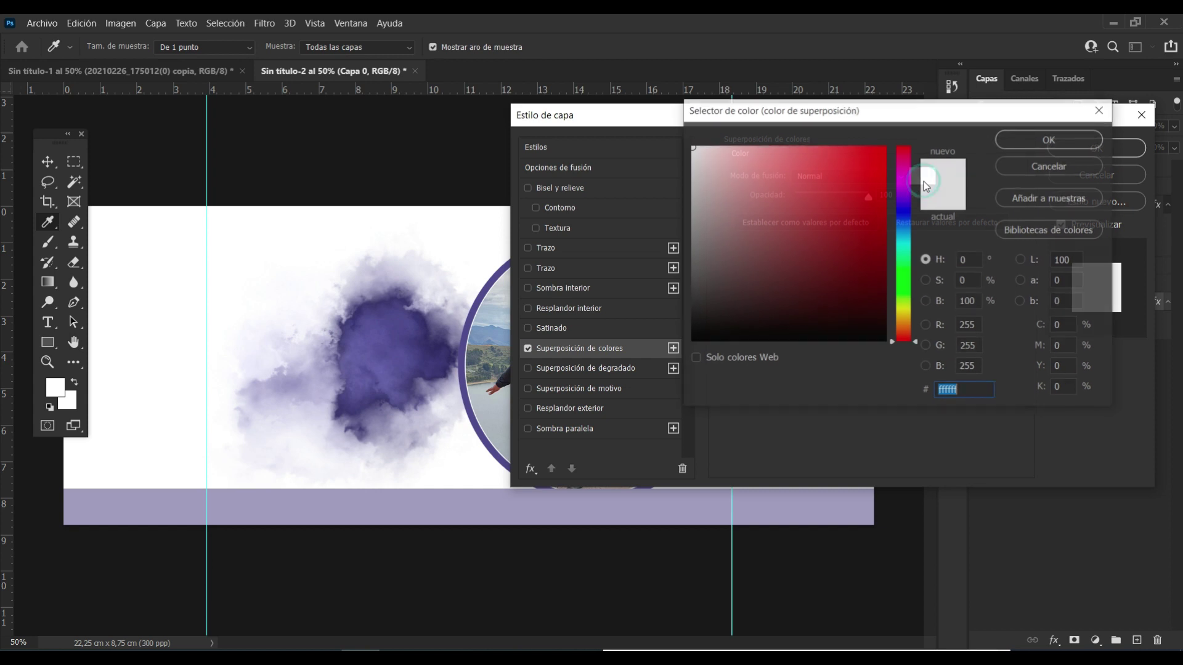
left_click(422, 266)
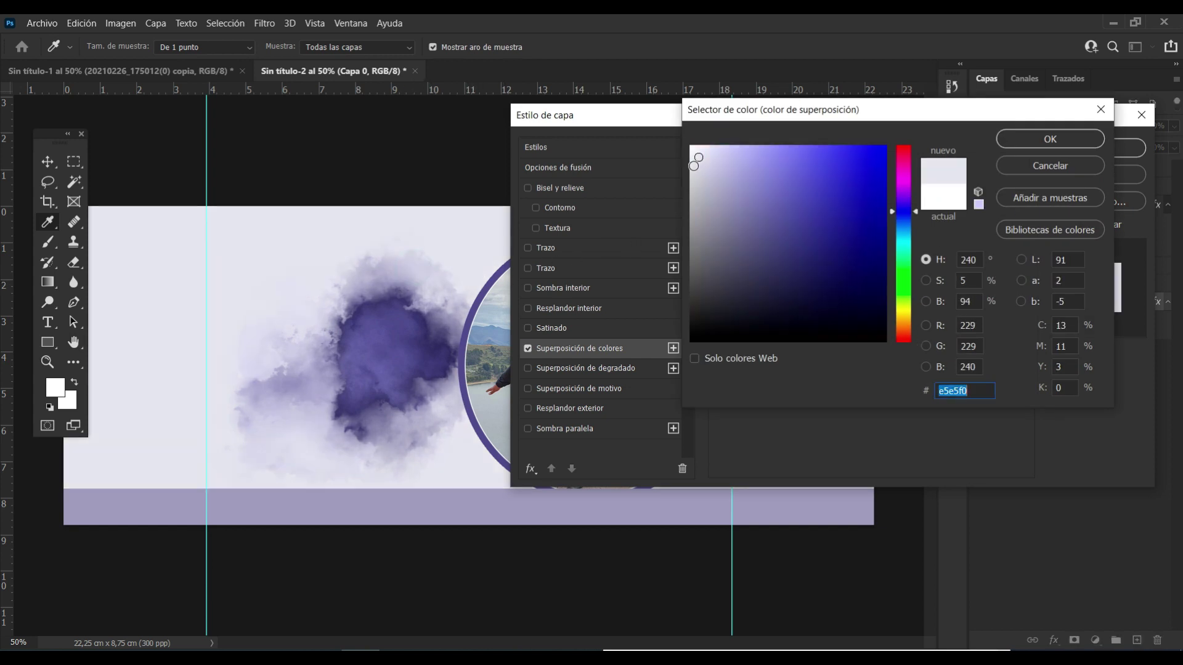
left_click(691, 160)
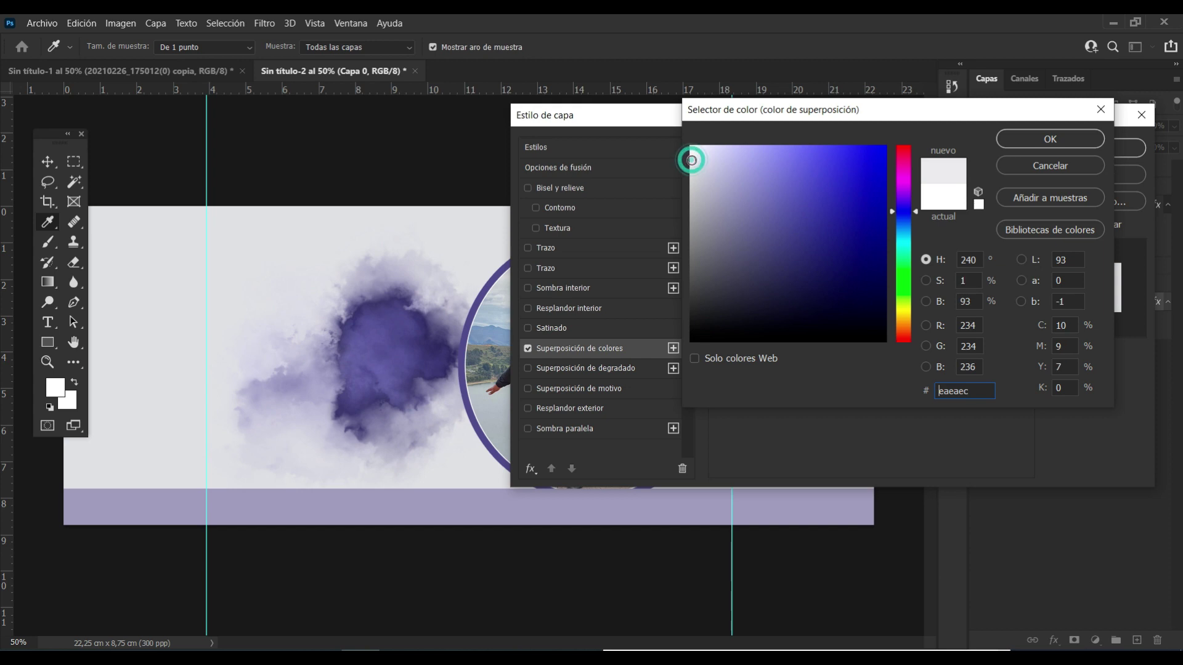
left_click(690, 156)
left_click(690, 153)
left_click(691, 155)
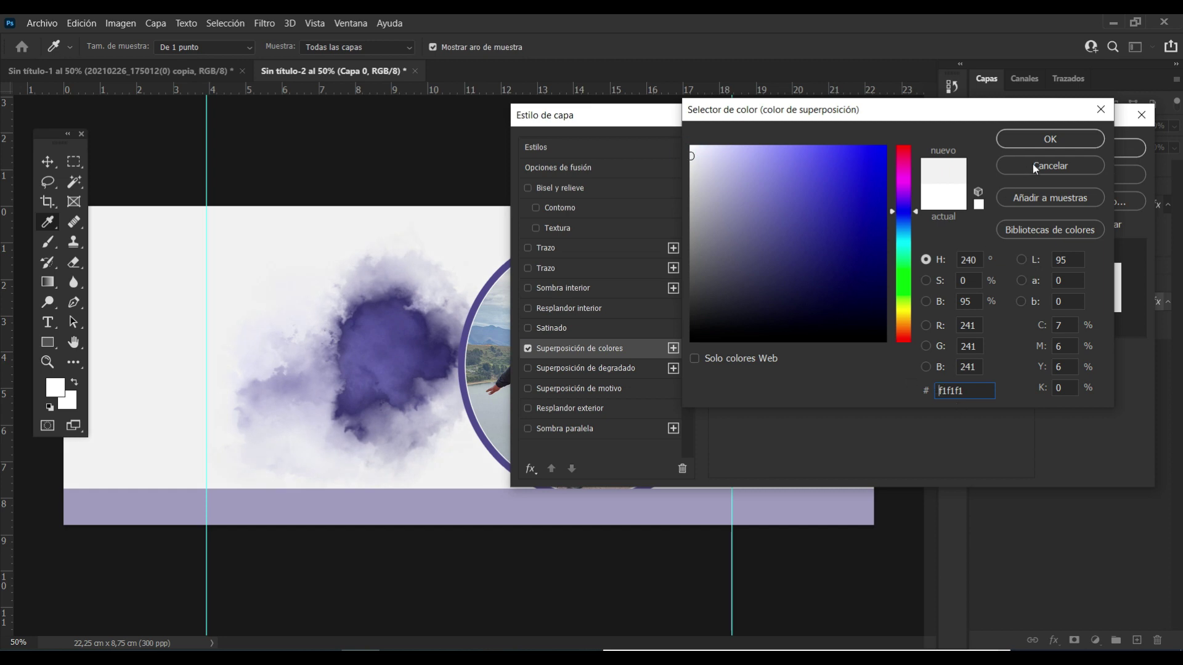
left_click(1047, 140)
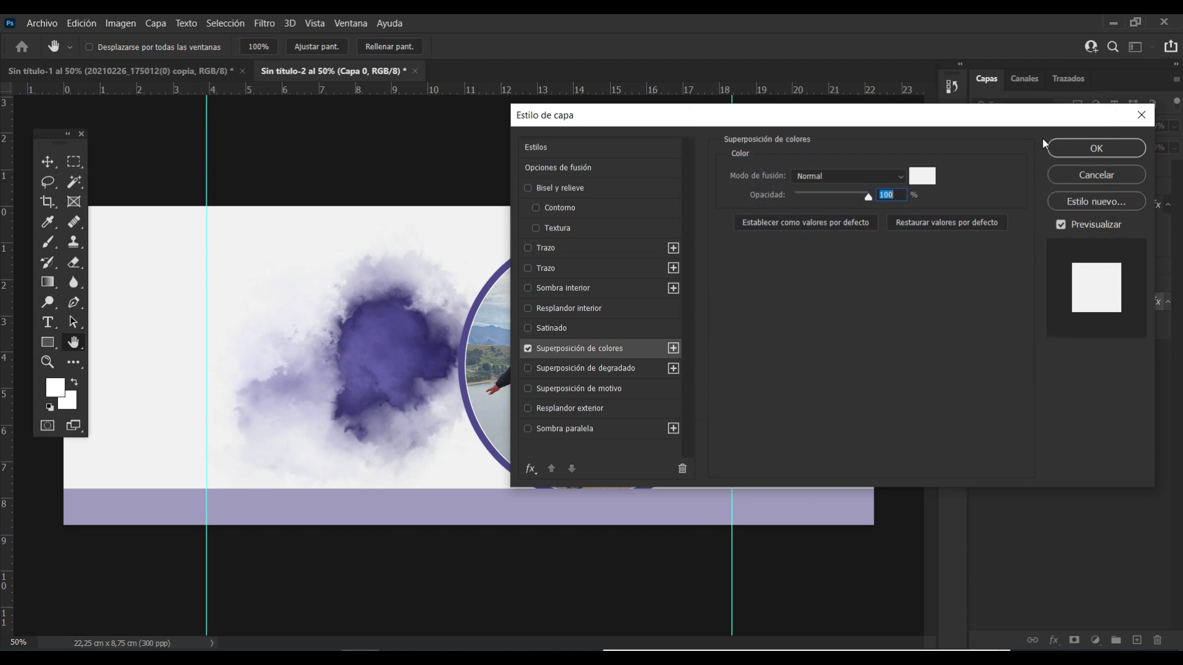
left_click(1078, 148)
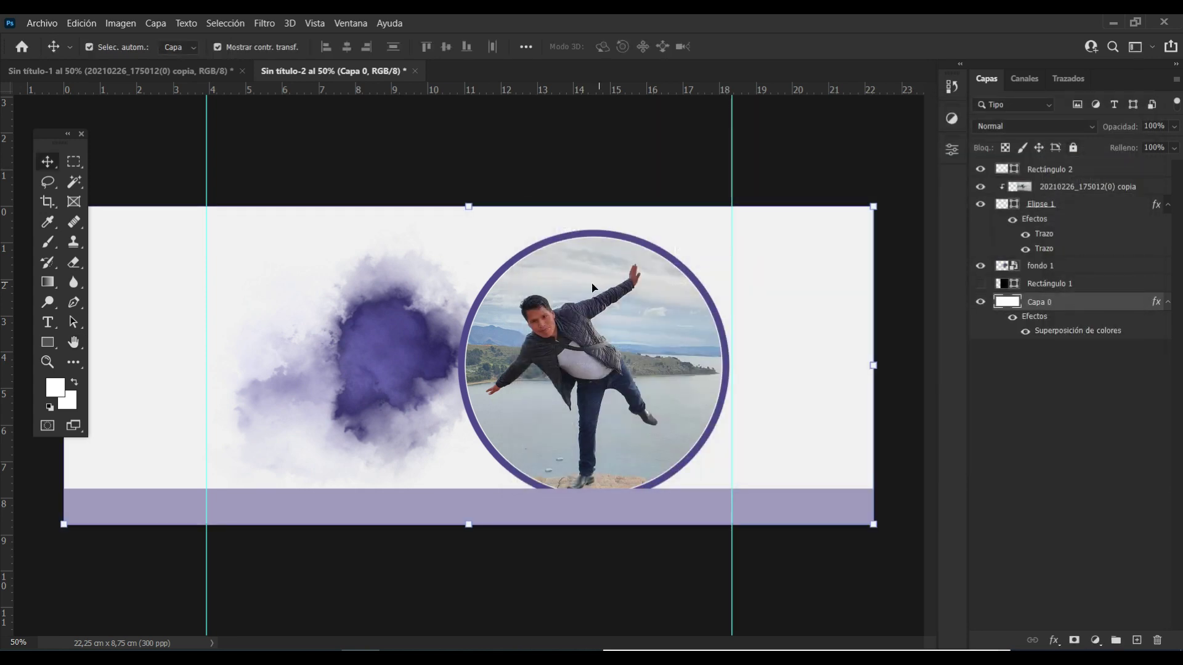
- Nudge the fondo 1 splash slightly down and left, then view the Sin título-1 reference
left_click(364, 358)
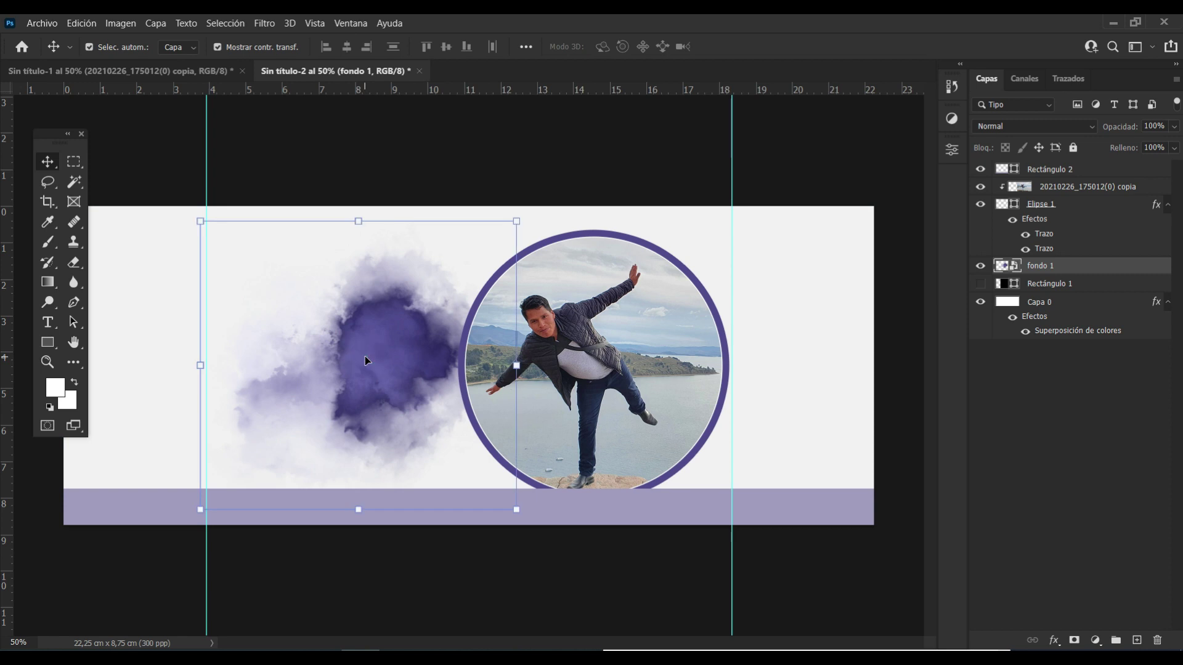
key("Down")
key("Down")
key("Left")
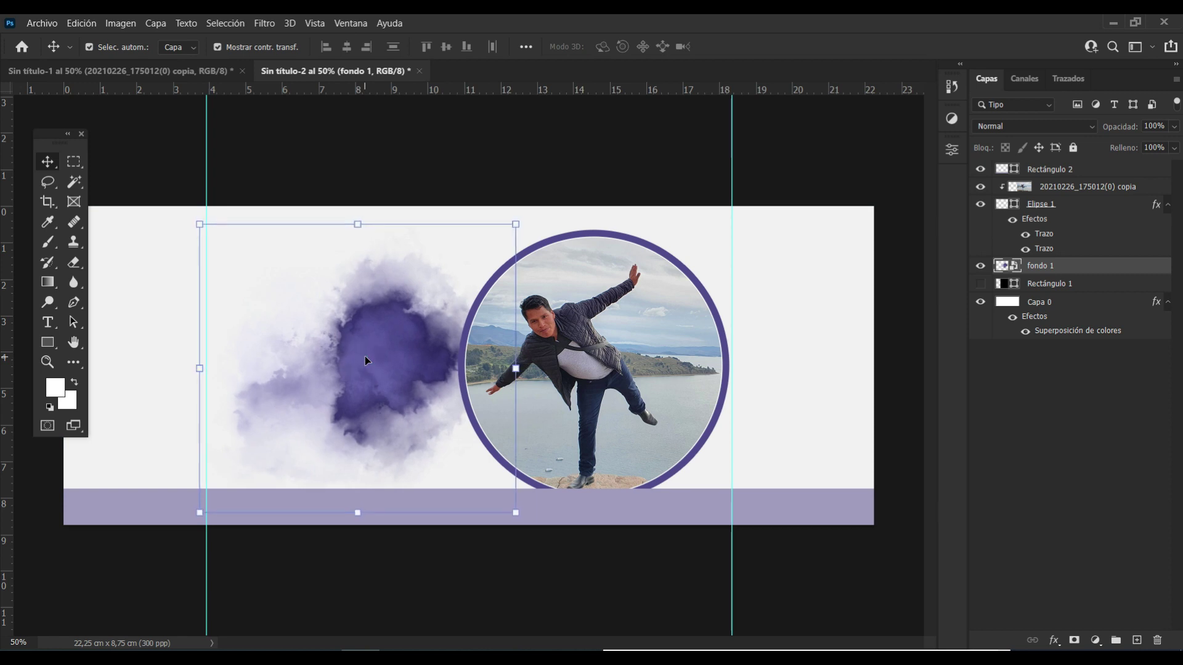
left_click(1013, 395)
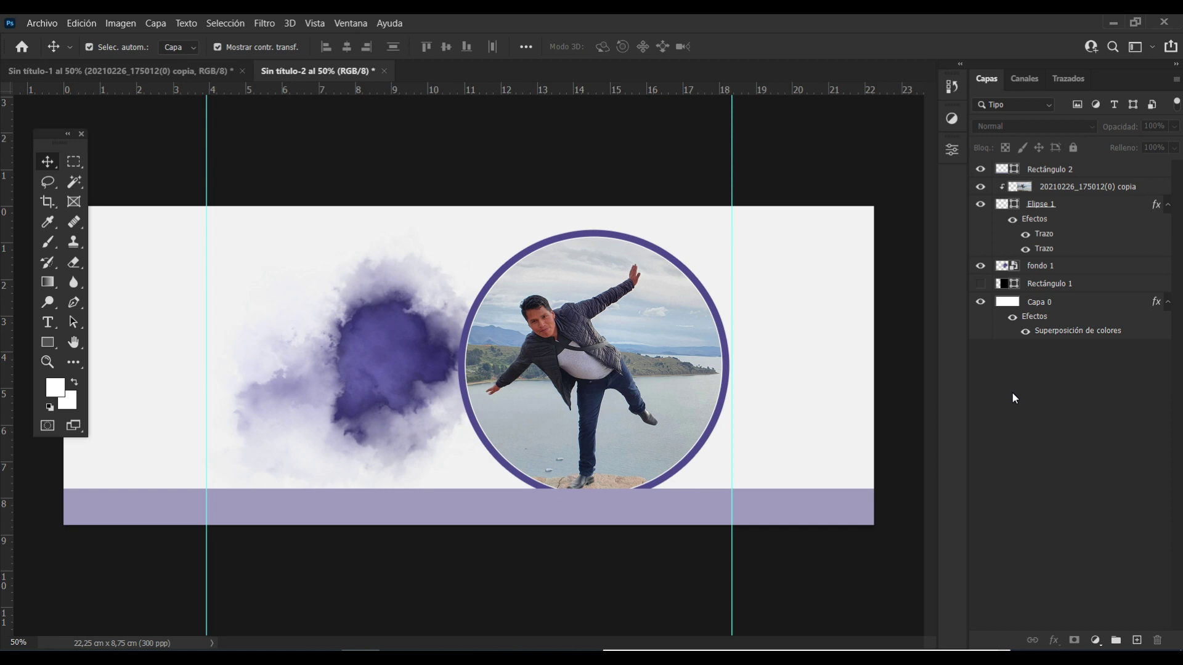
left_click(158, 70)
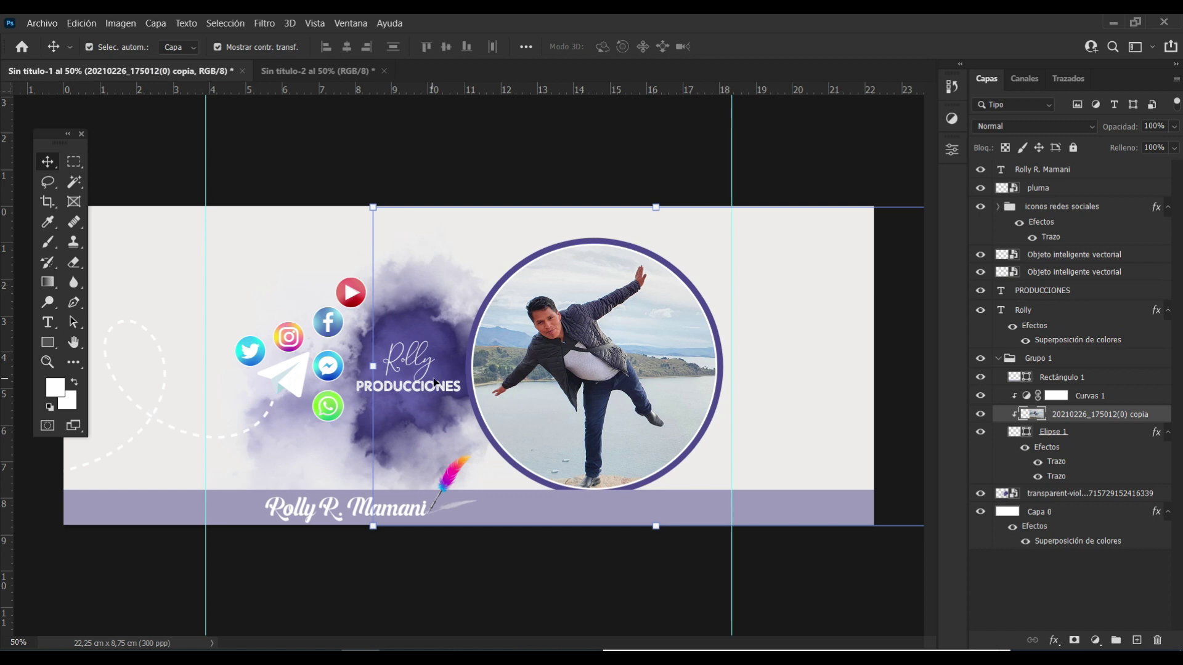
- Copy the PRODUCCIONES title layers into Sin título-2 and place them over the splash
left_click(440, 387)
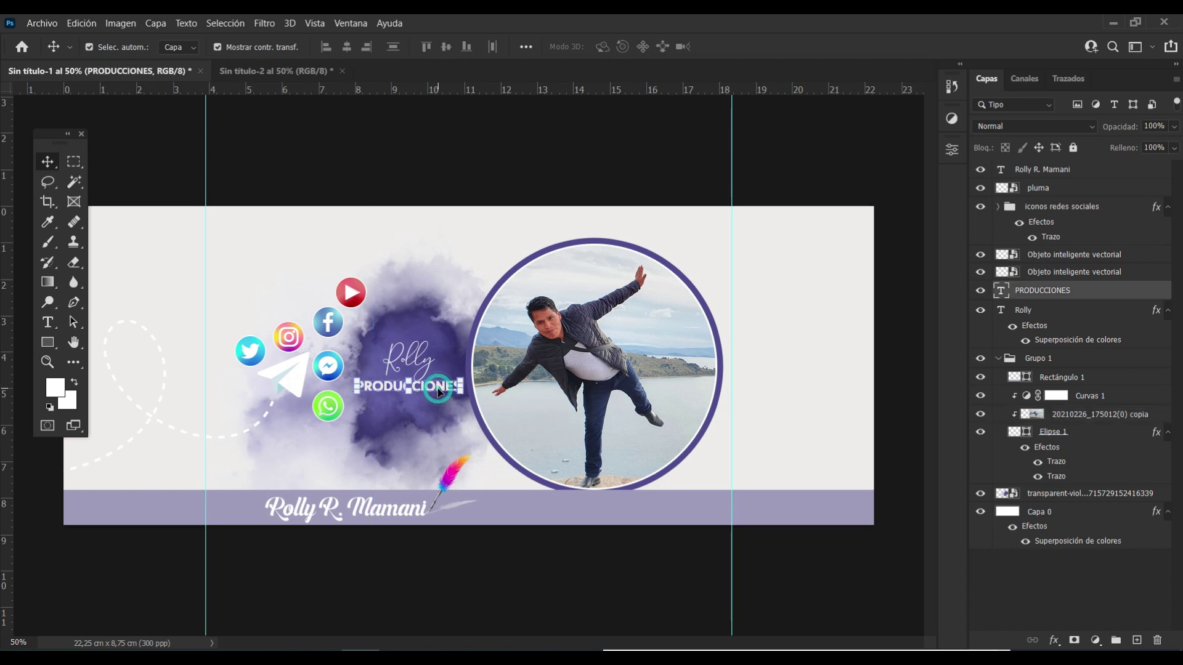
left_click(419, 360, "shift")
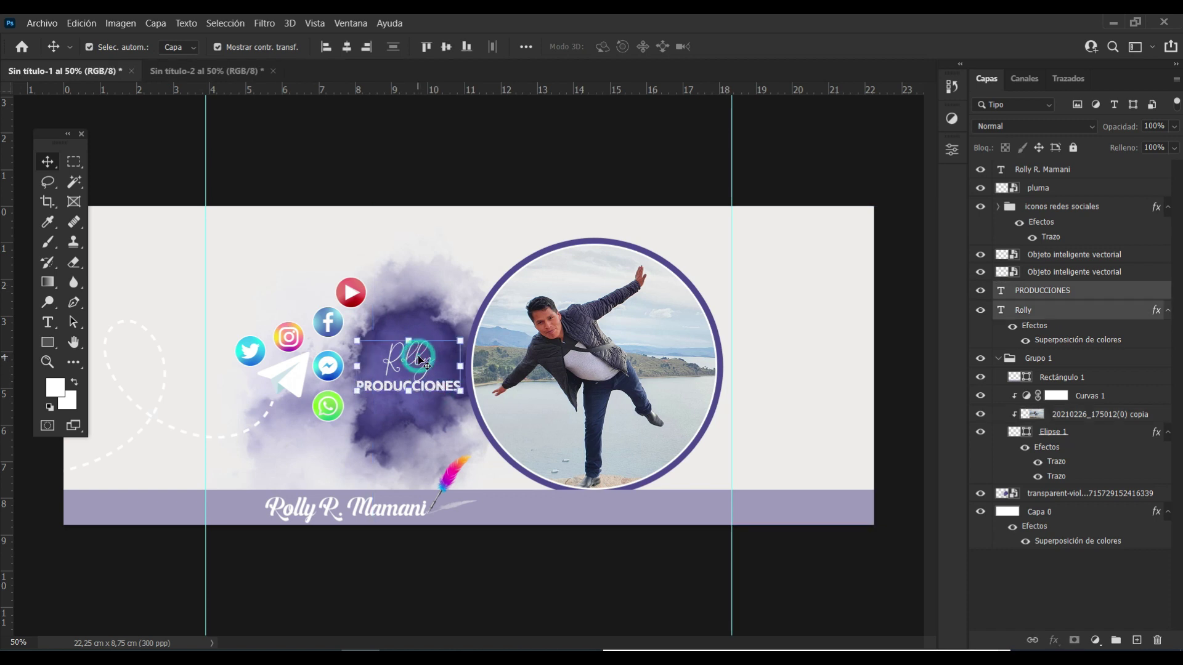
mouse_move(419, 361)
left_mouse_down()
mouse_move(364, 226)
mouse_move(229, 75)
mouse_move(394, 353)
left_mouse_up()
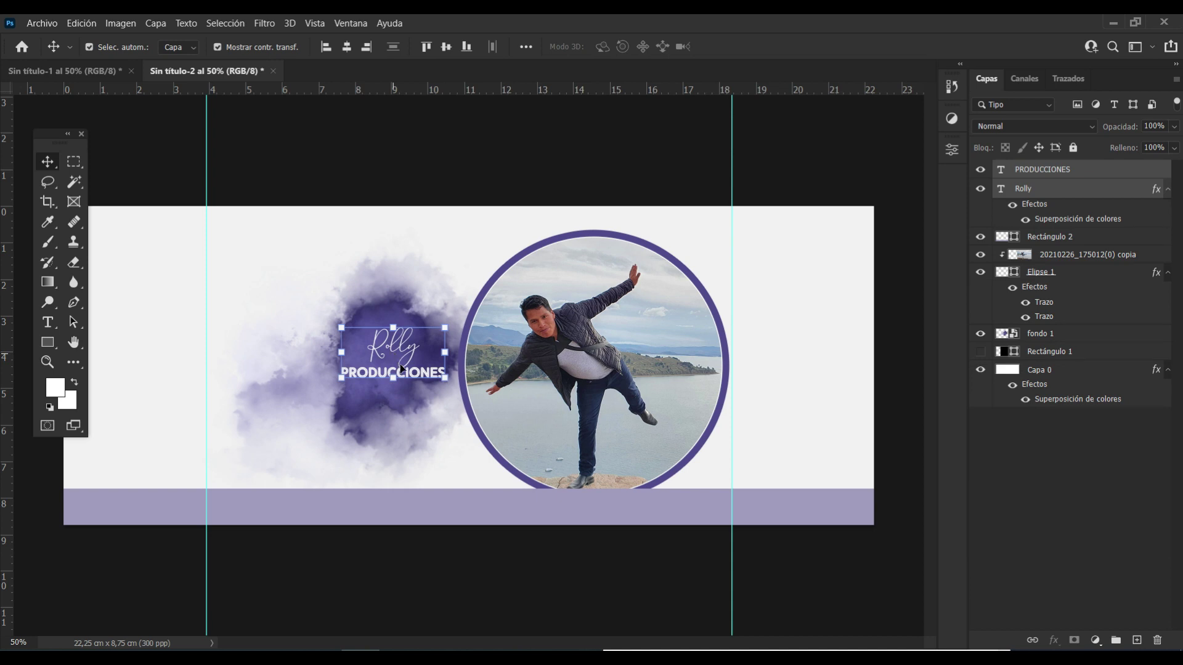
left_click_drag(426, 375, 430, 374)
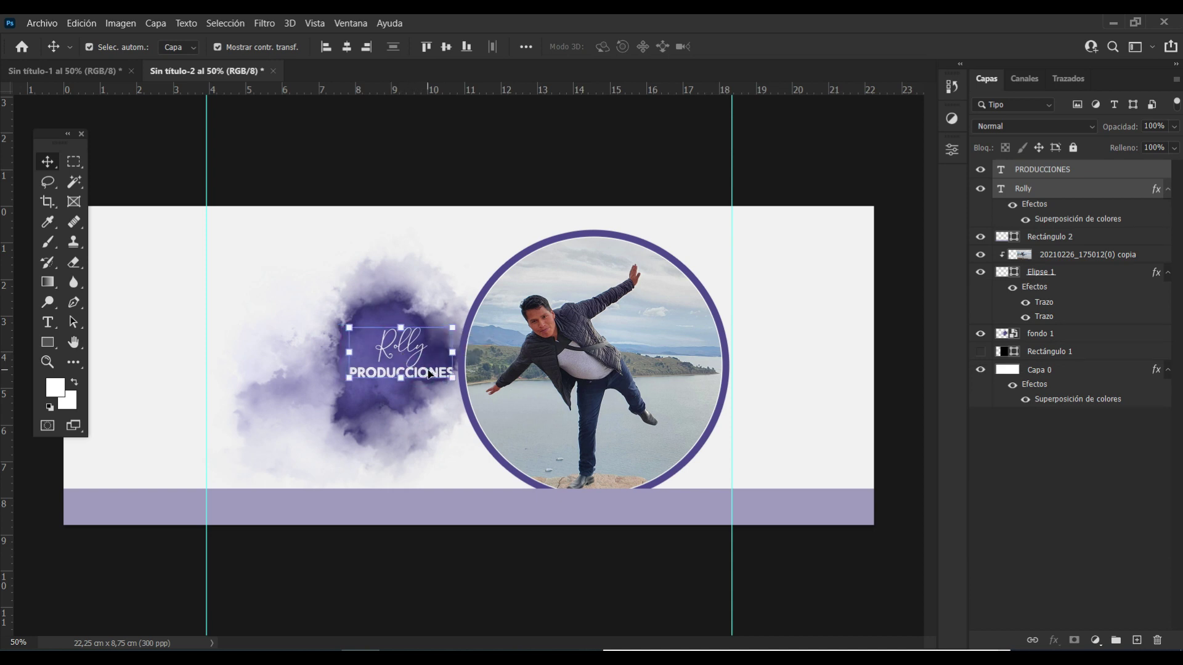
left_click(976, 448)
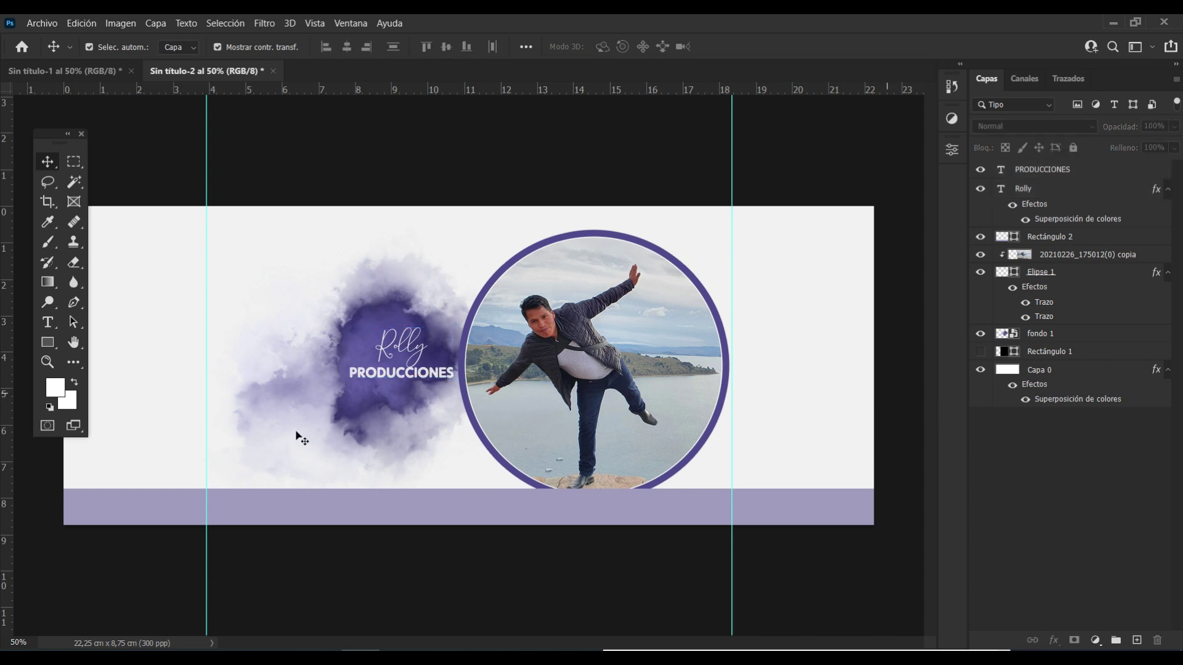
left_click(104, 72)
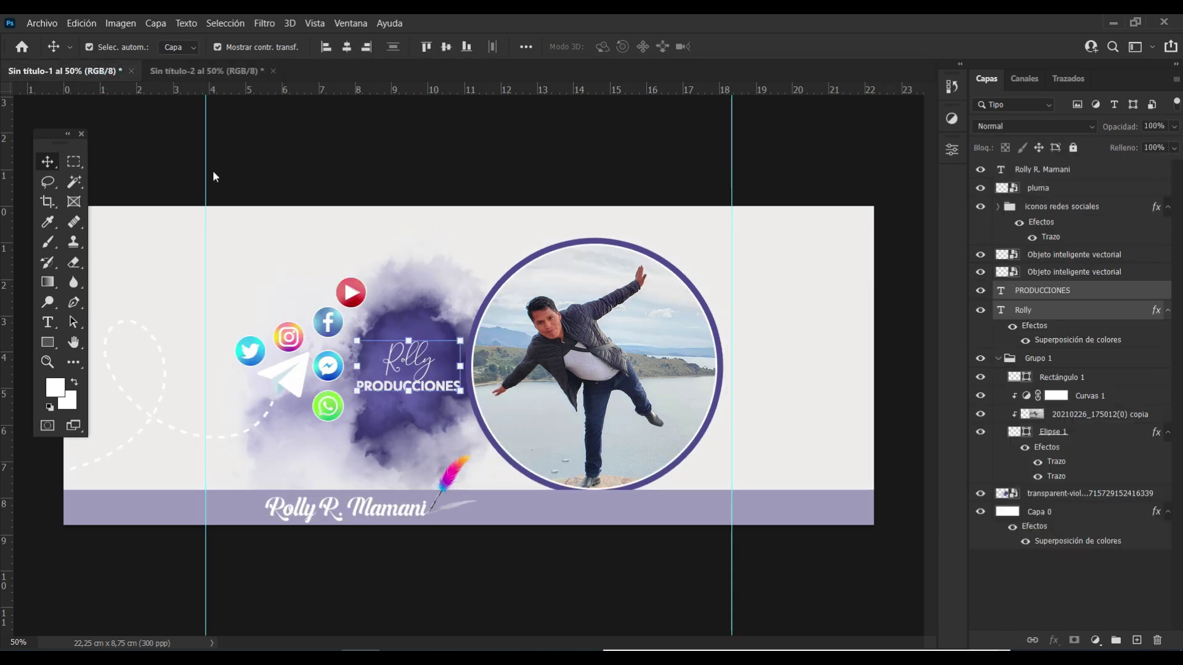
- Copy the pluma feather and name text layers onto the new cover's lavender banner
left_click(456, 482)
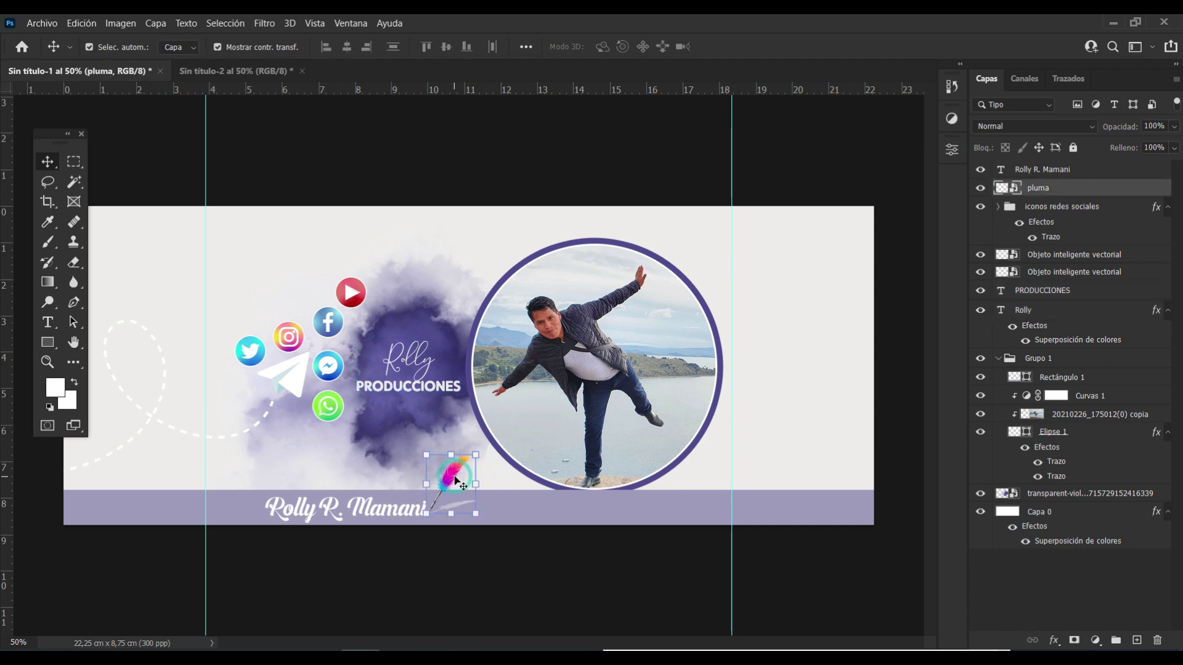
left_click(370, 511, "shift")
left_click_drag(369, 511, 238, 89)
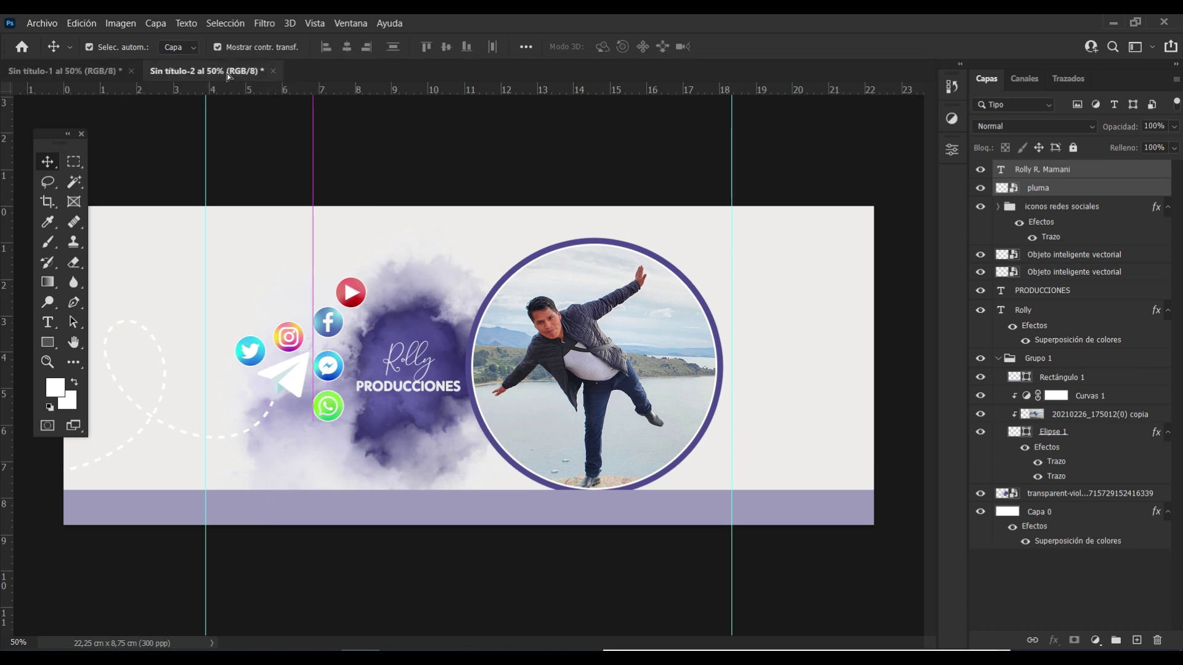
mouse_move(238, 89)
left_mouse_down()
mouse_move(352, 502)
mouse_move(385, 511)
left_mouse_up()
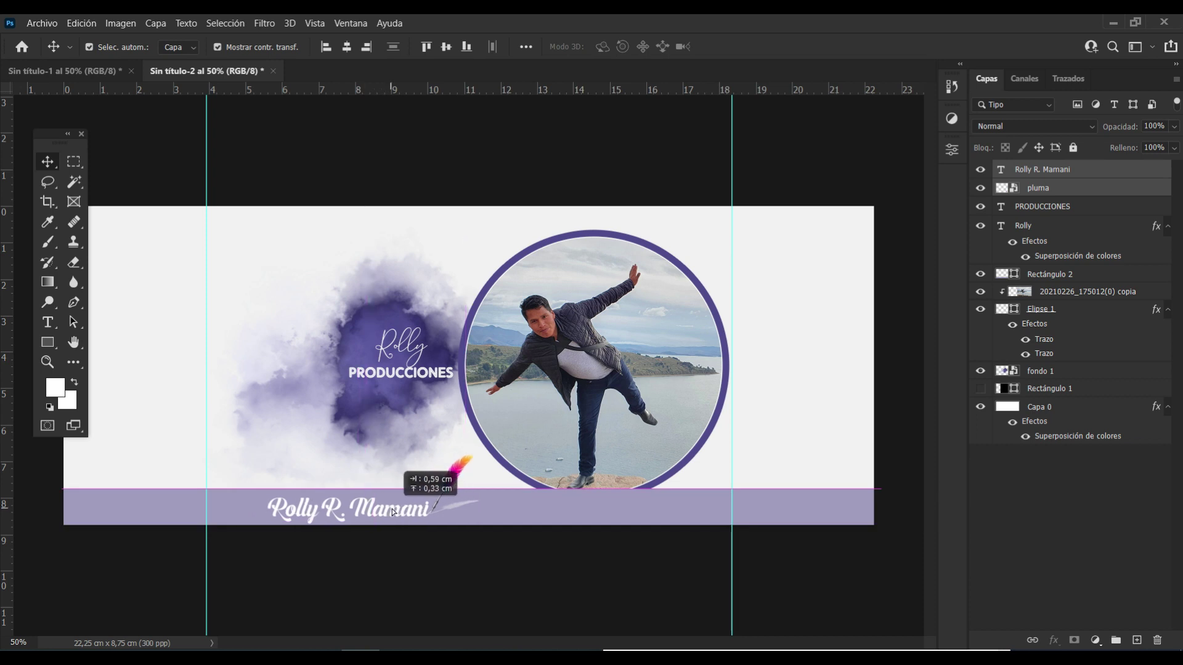
left_click_drag(385, 512, 392, 512)
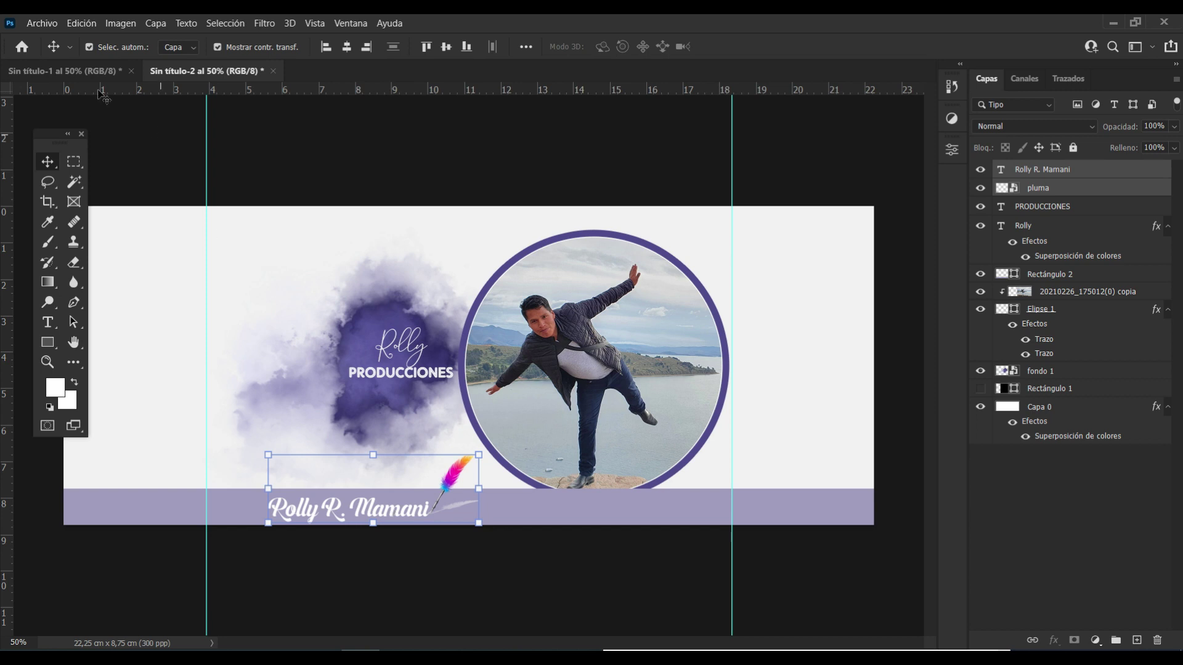
left_click(69, 71)
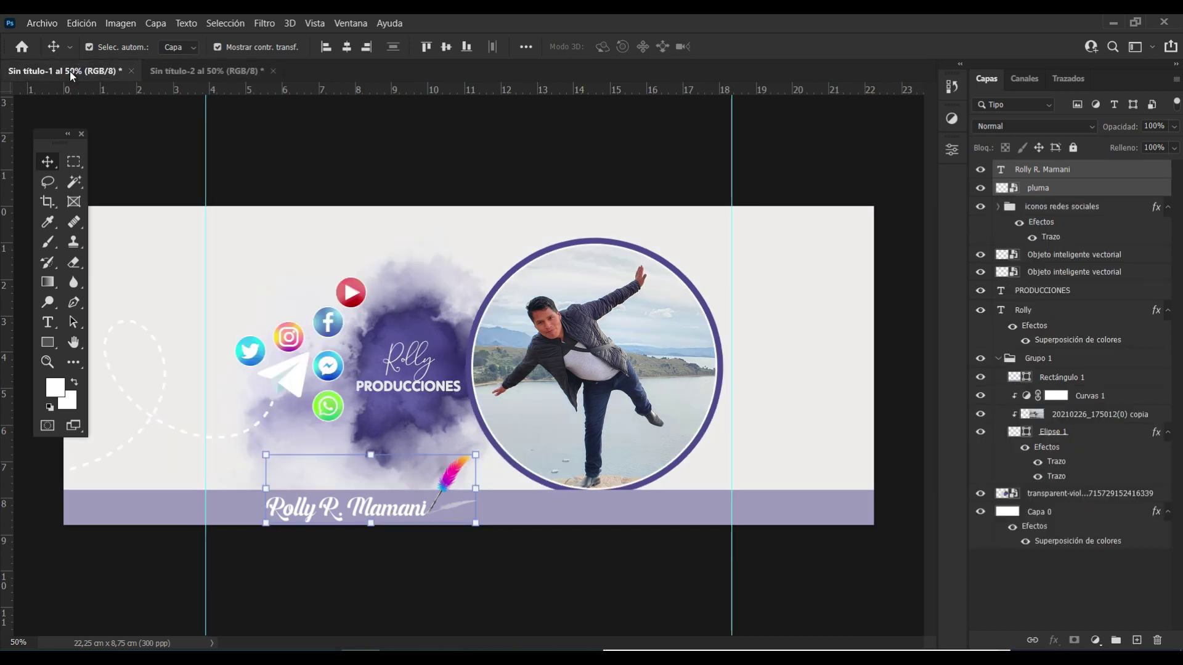
- Copy the paper plane and its dashed trail into Sin título-2, left of the splash
left_click(151, 419)
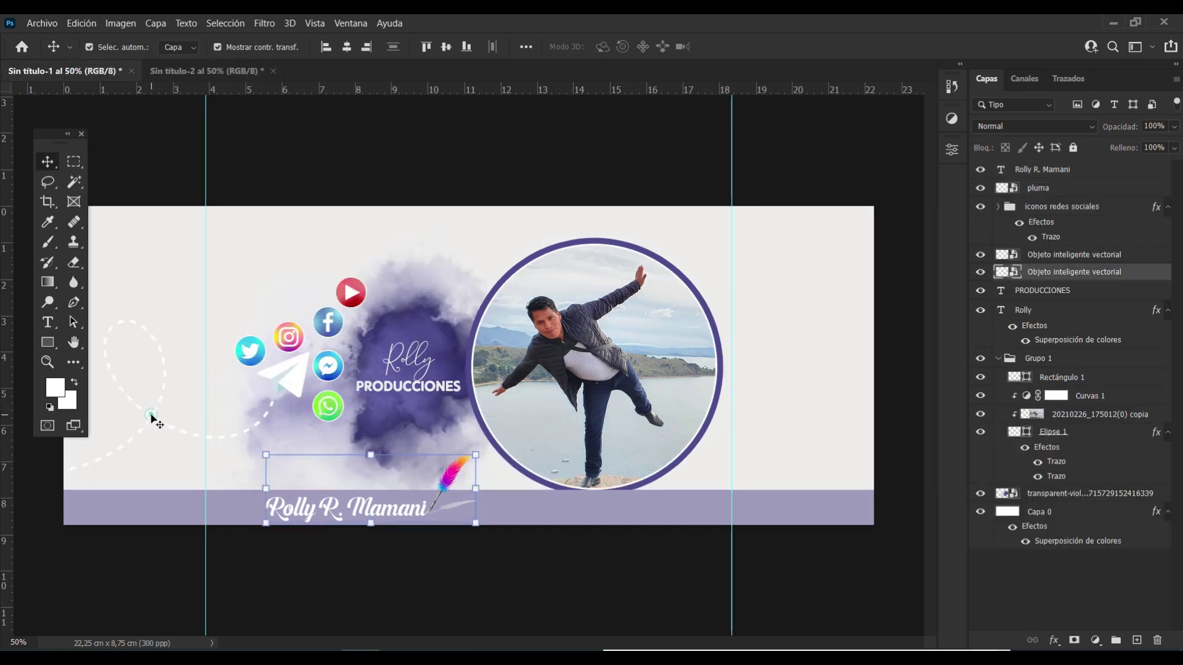
left_click(302, 393, "shift")
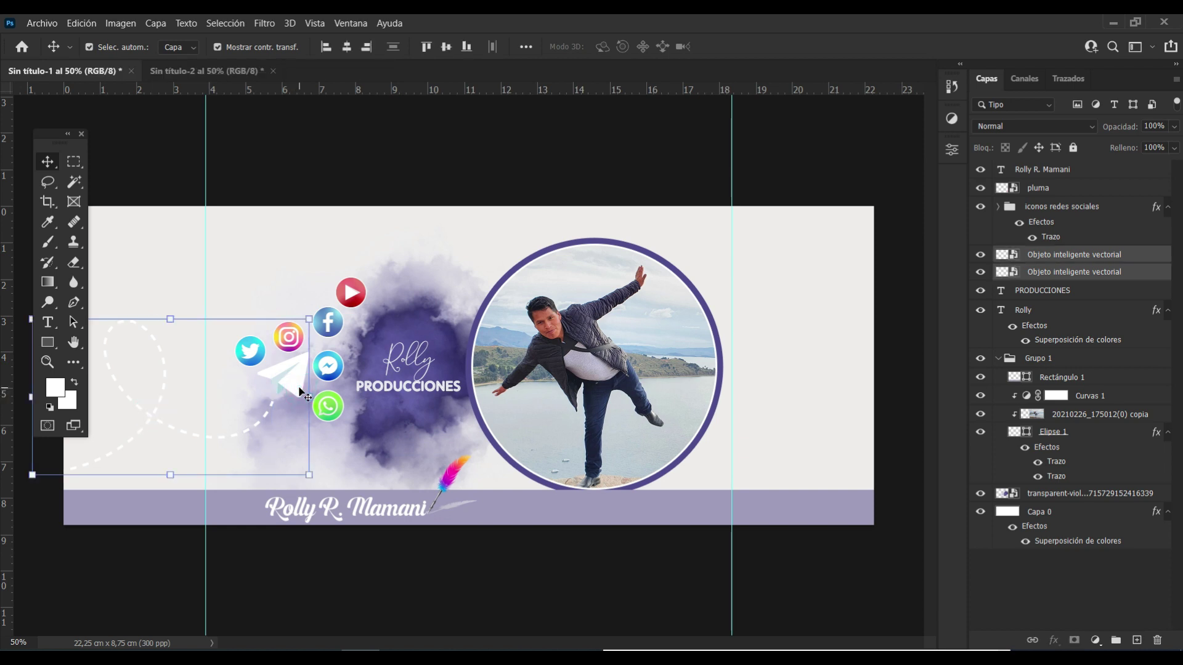
left_click_drag(300, 392, 226, 71)
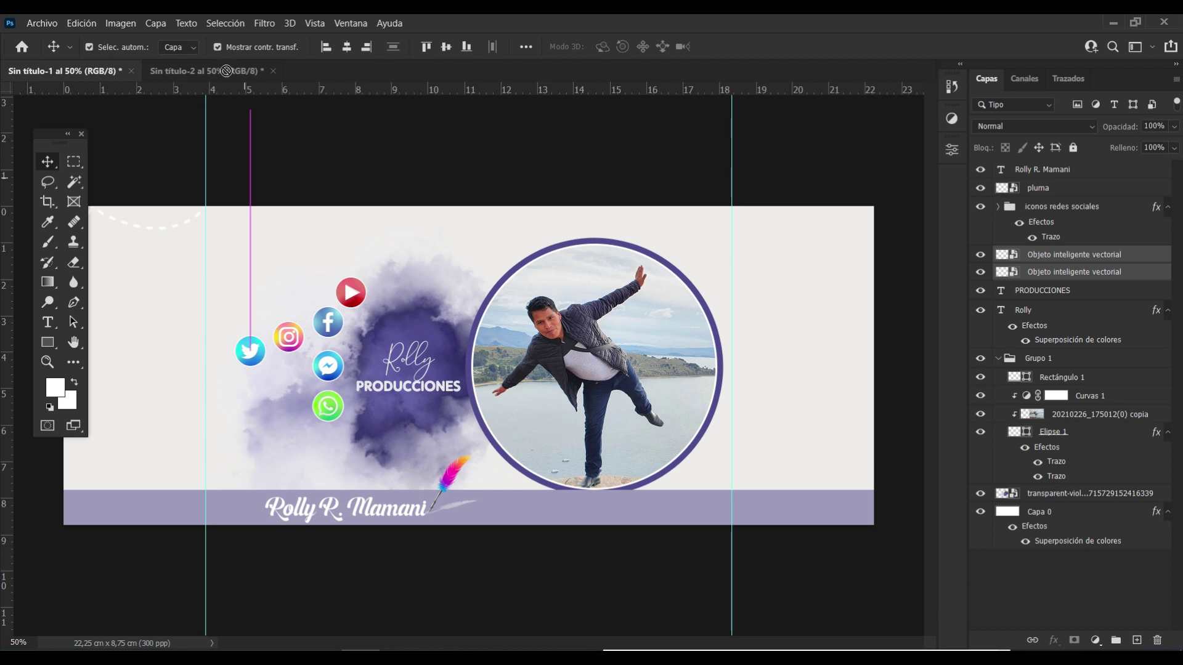
left_click_drag(226, 71, 206, 408)
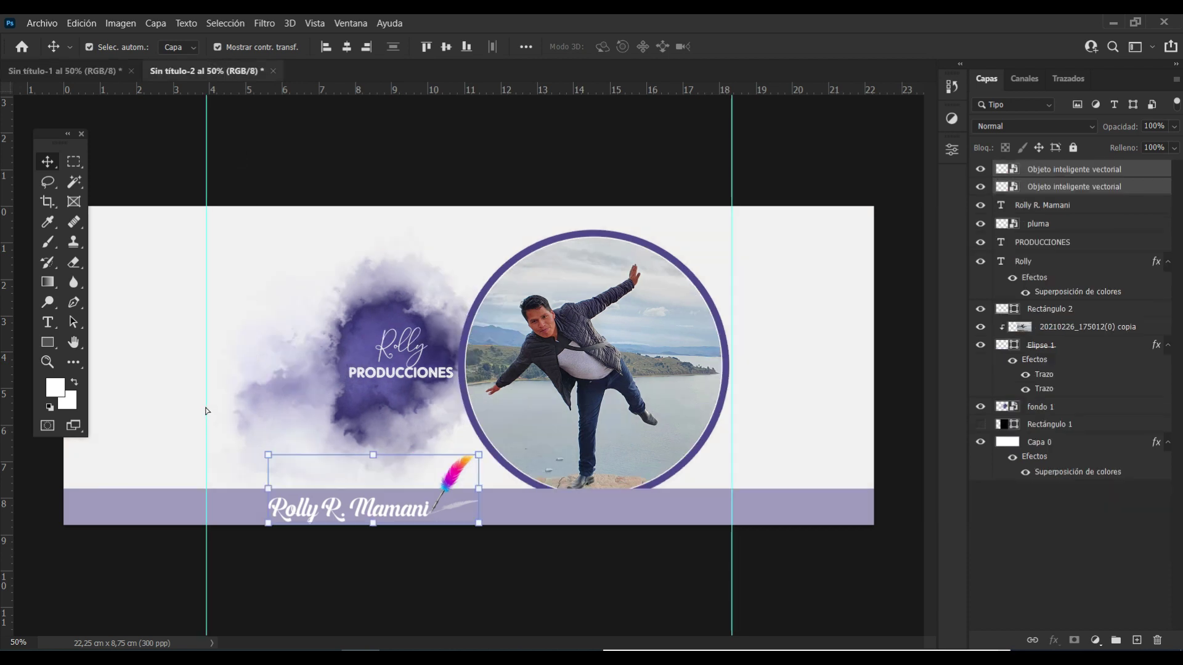
left_click_drag(323, 397, 277, 390)
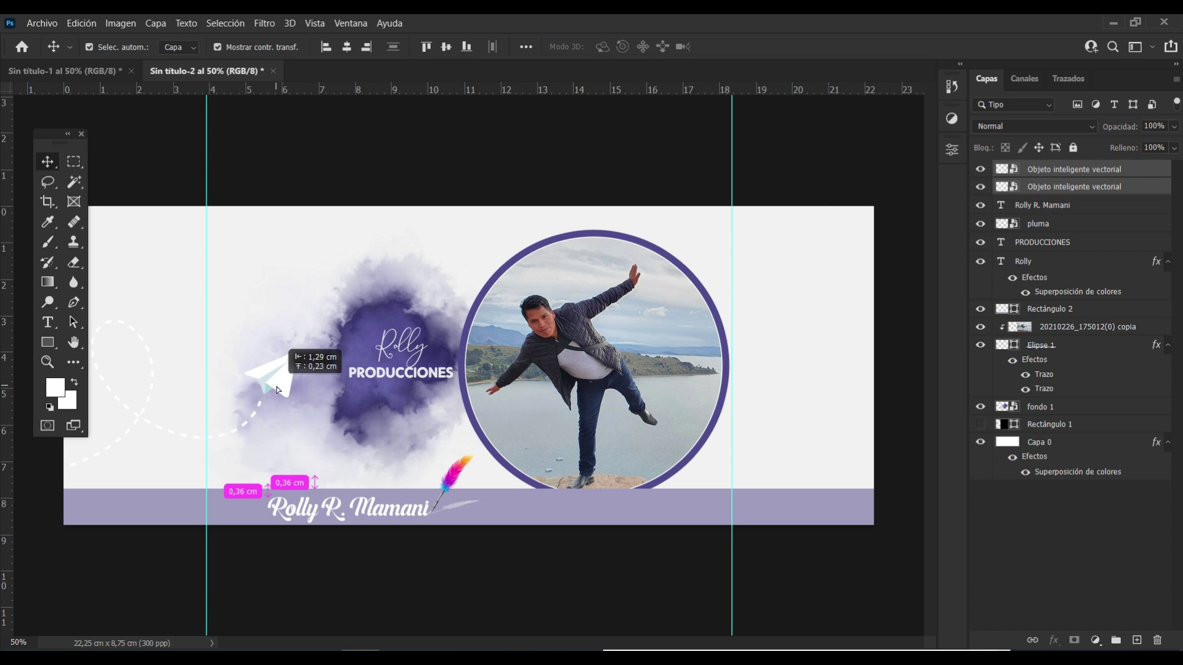
left_click_drag(275, 390, 272, 390)
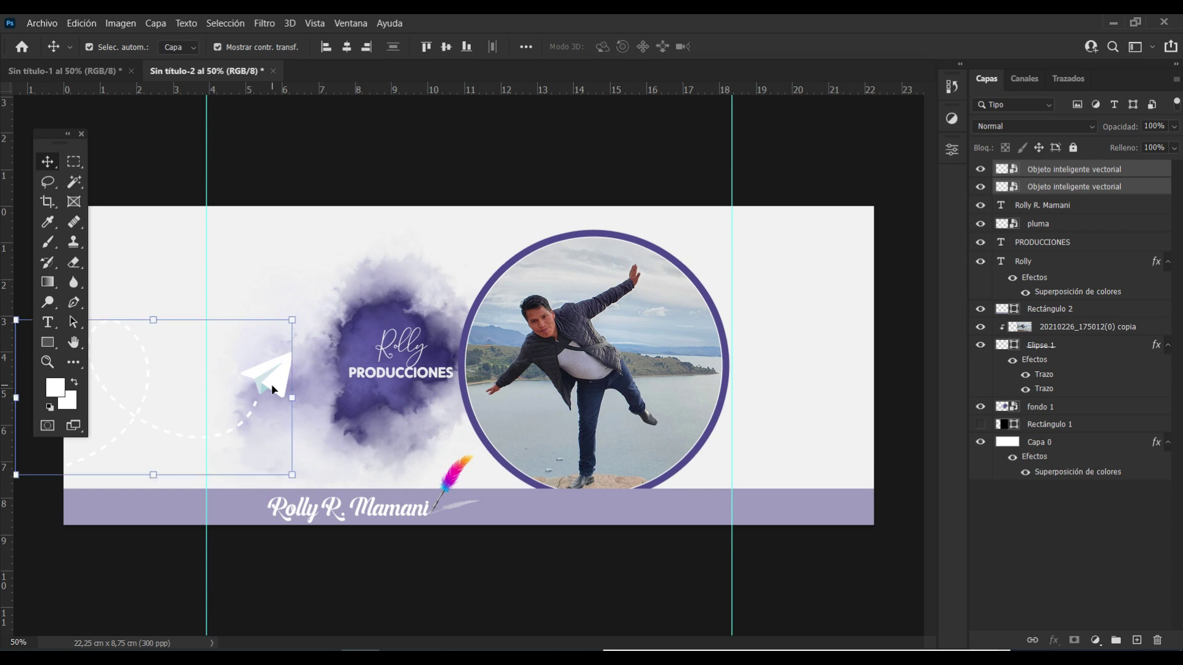
left_click(90, 72)
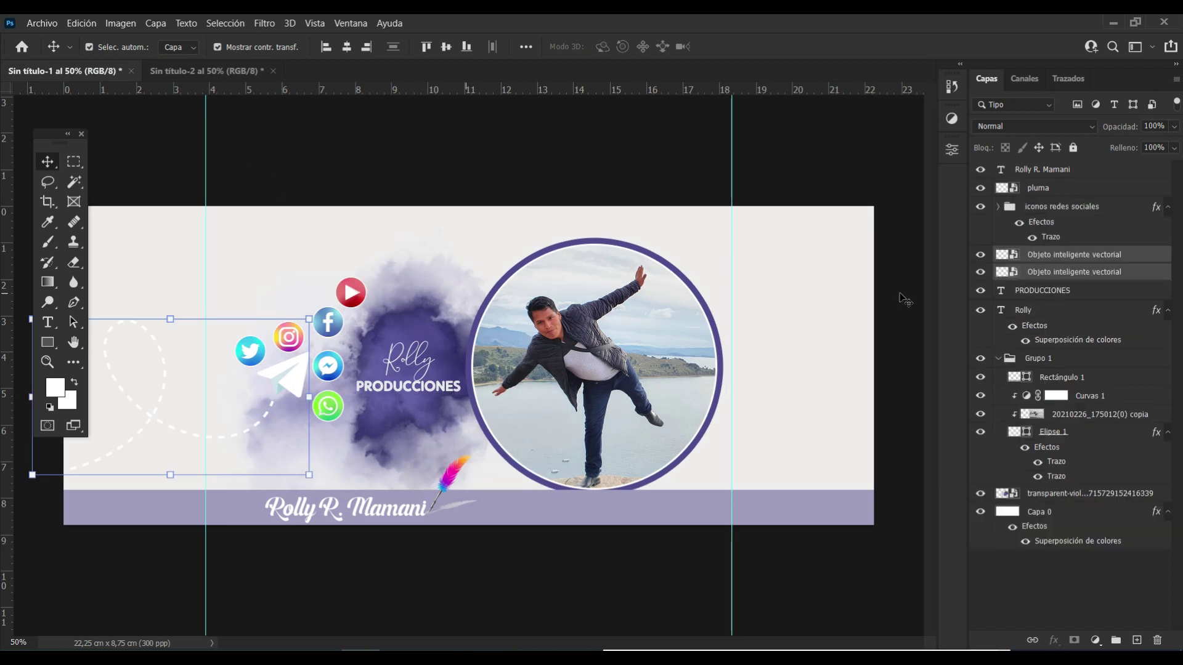
- Copy the iconos redes sociales group into the Sin título-2 cover
left_click(1053, 209)
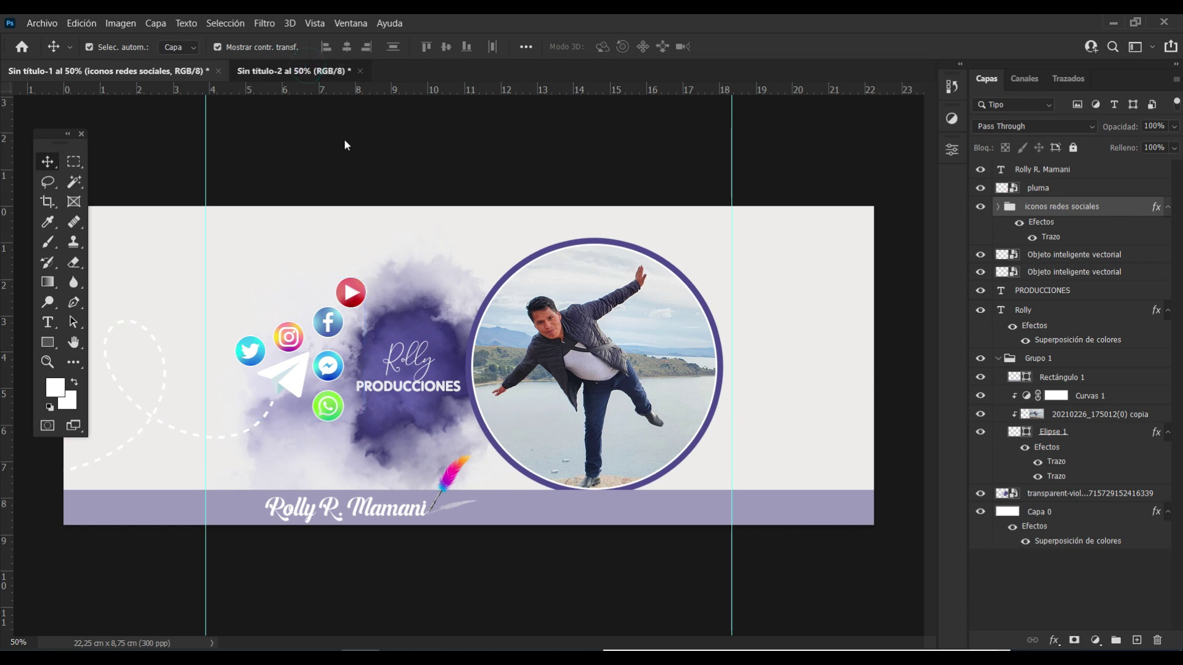
left_click(333, 70)
left_click_drag(422, 246, 423, 245)
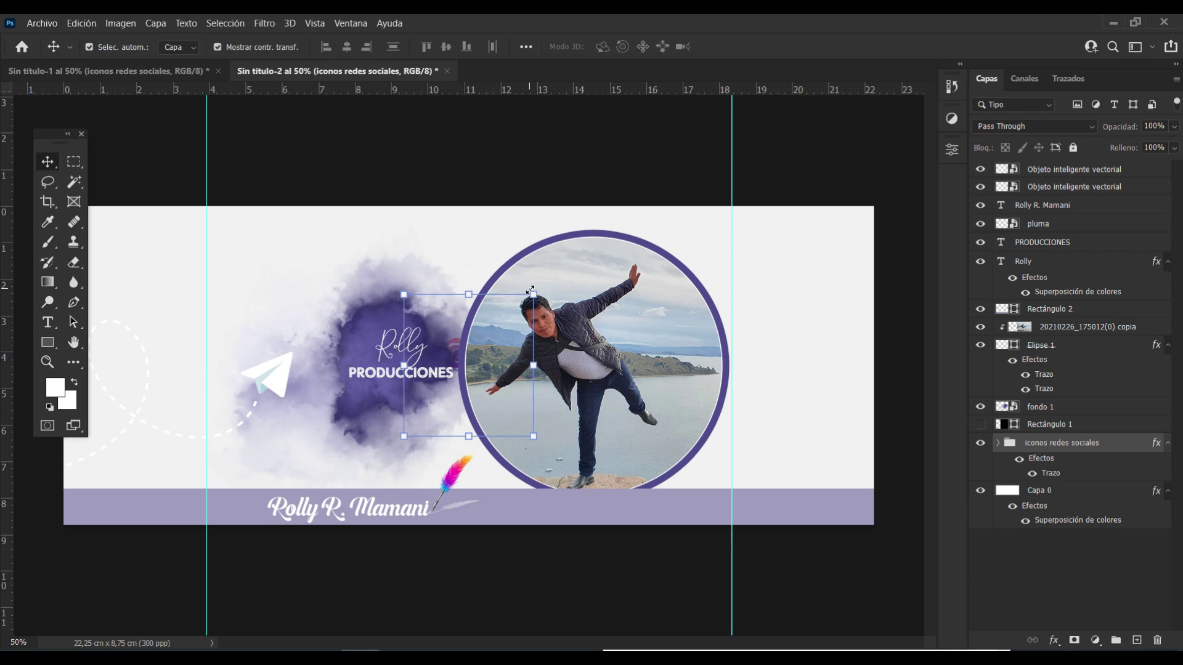
- Move the icons group to the top of the stack and arrange it around the paper plane
left_click(531, 291)
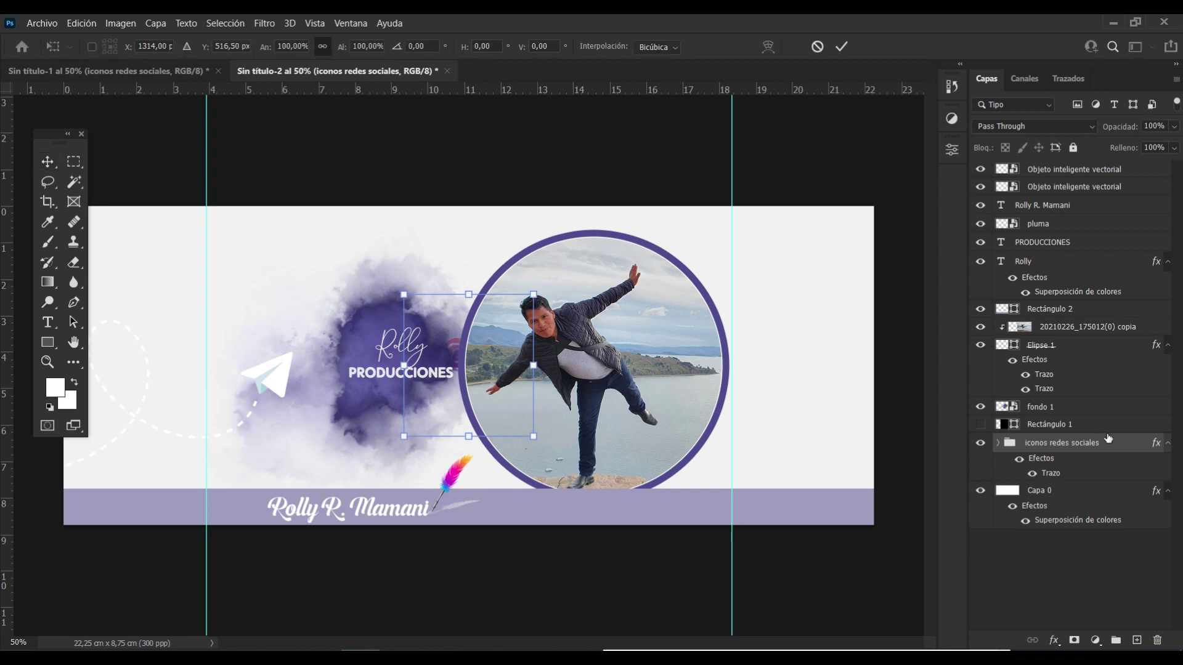
left_click_drag(1109, 438, 1066, 169)
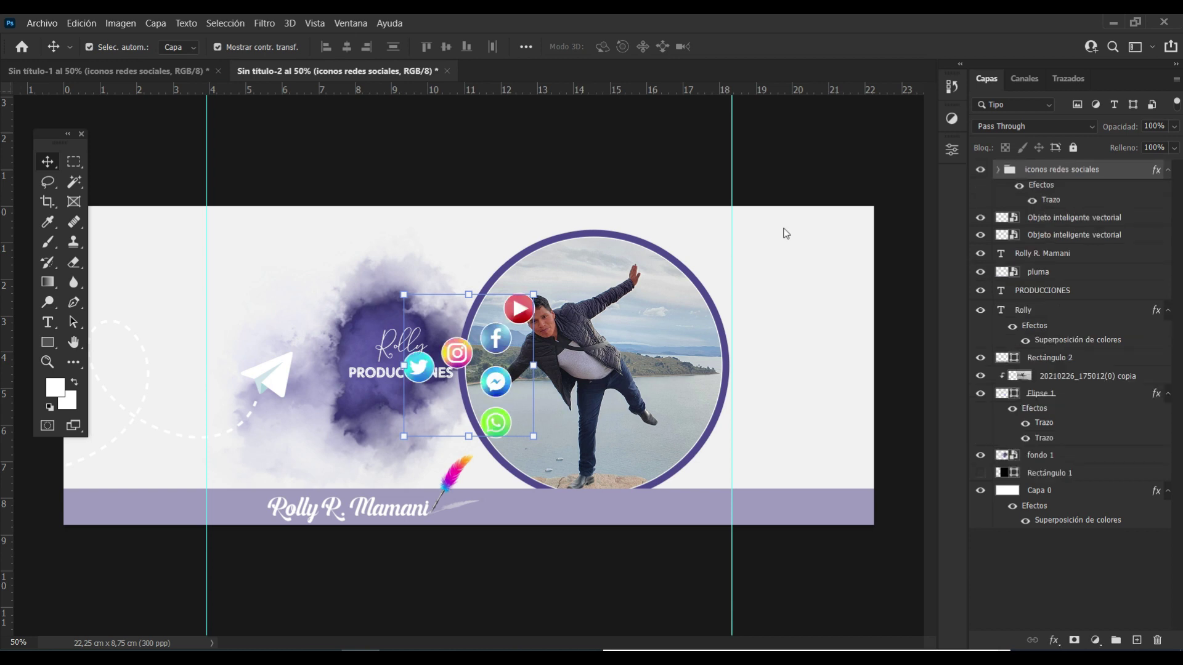
left_click(534, 296)
mouse_move(495, 347)
left_mouse_down()
mouse_move(337, 356)
mouse_move(311, 335)
left_mouse_up()
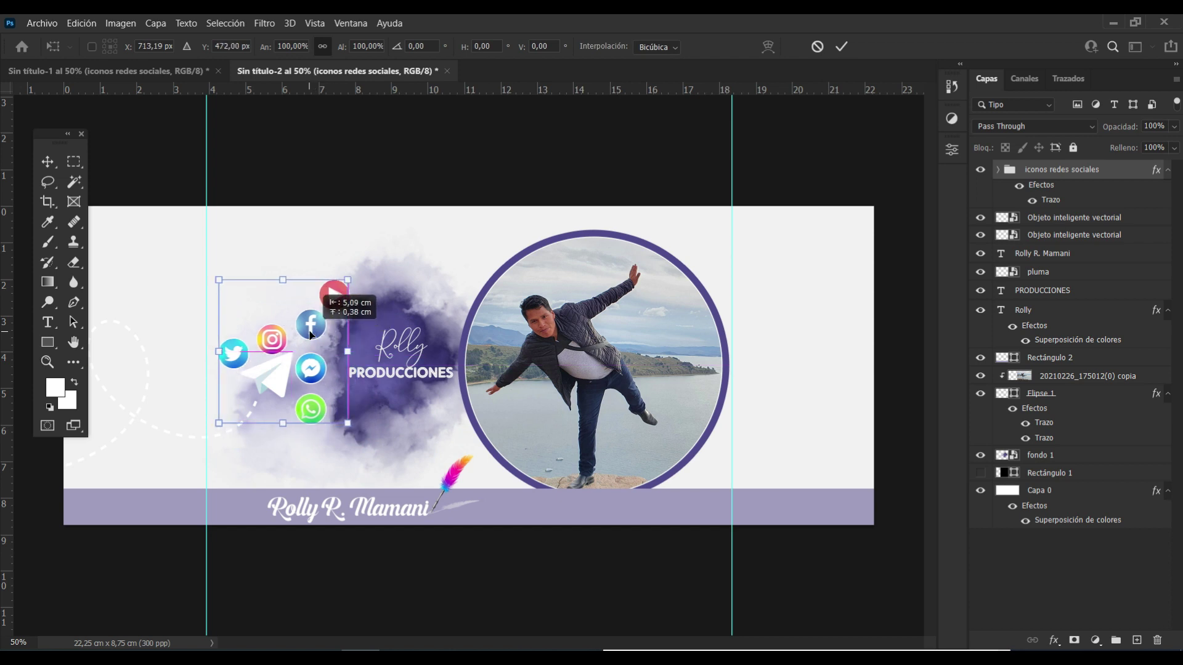
left_click_drag(311, 334, 311, 335)
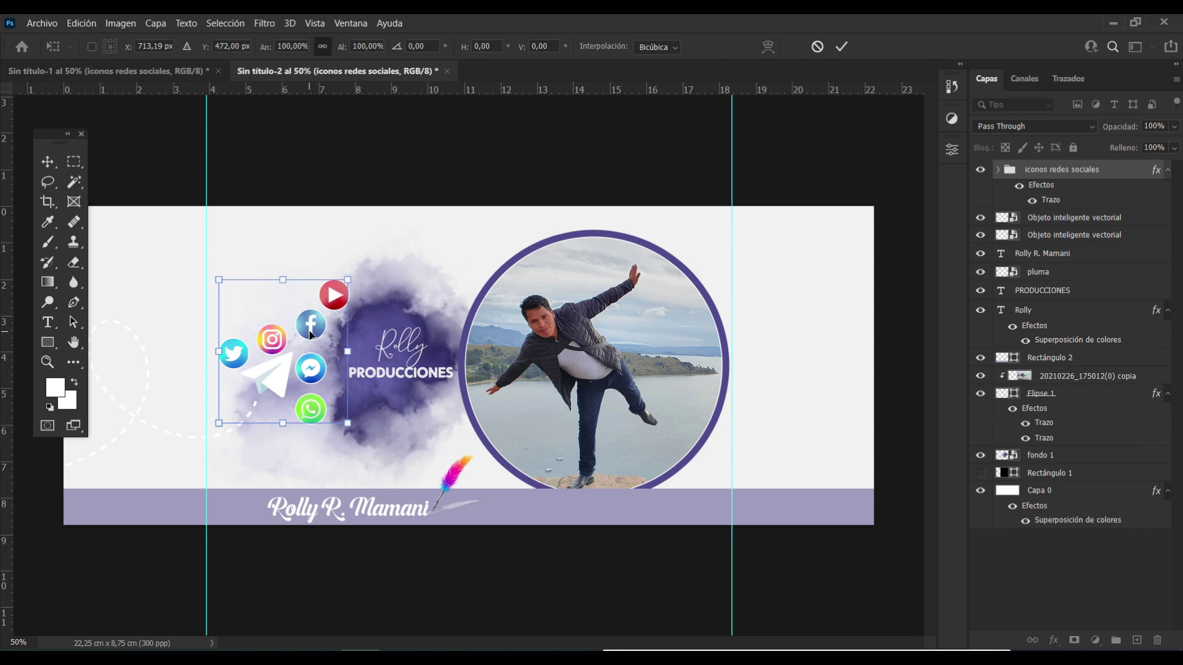
key("Return")
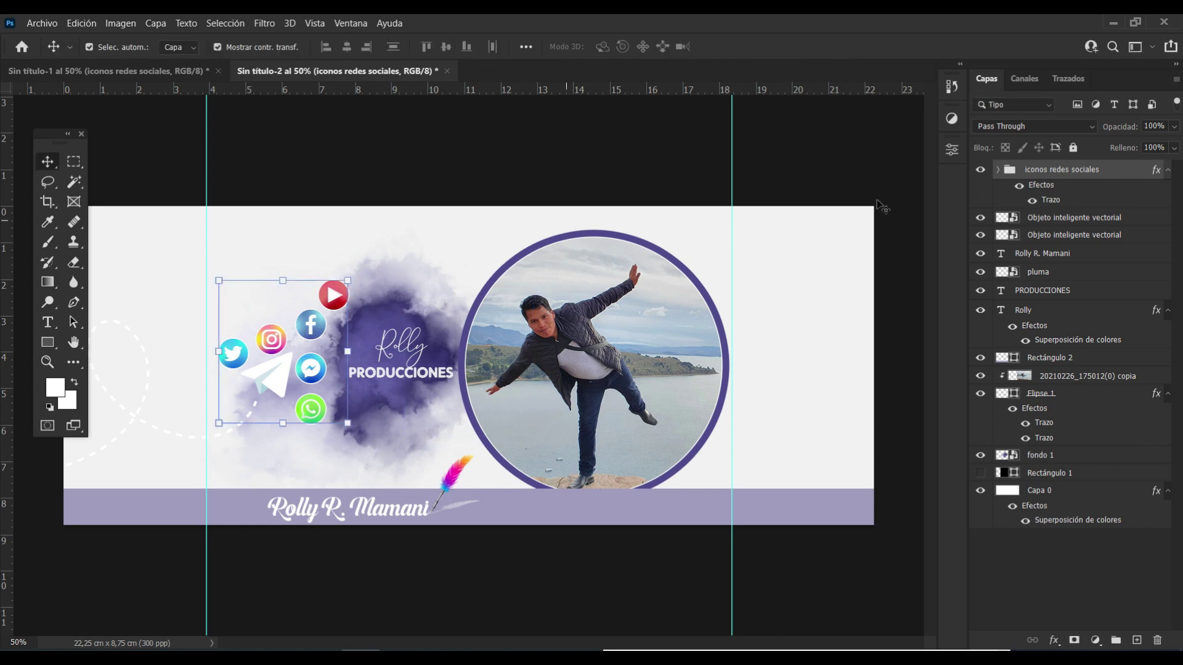
left_click(886, 204)
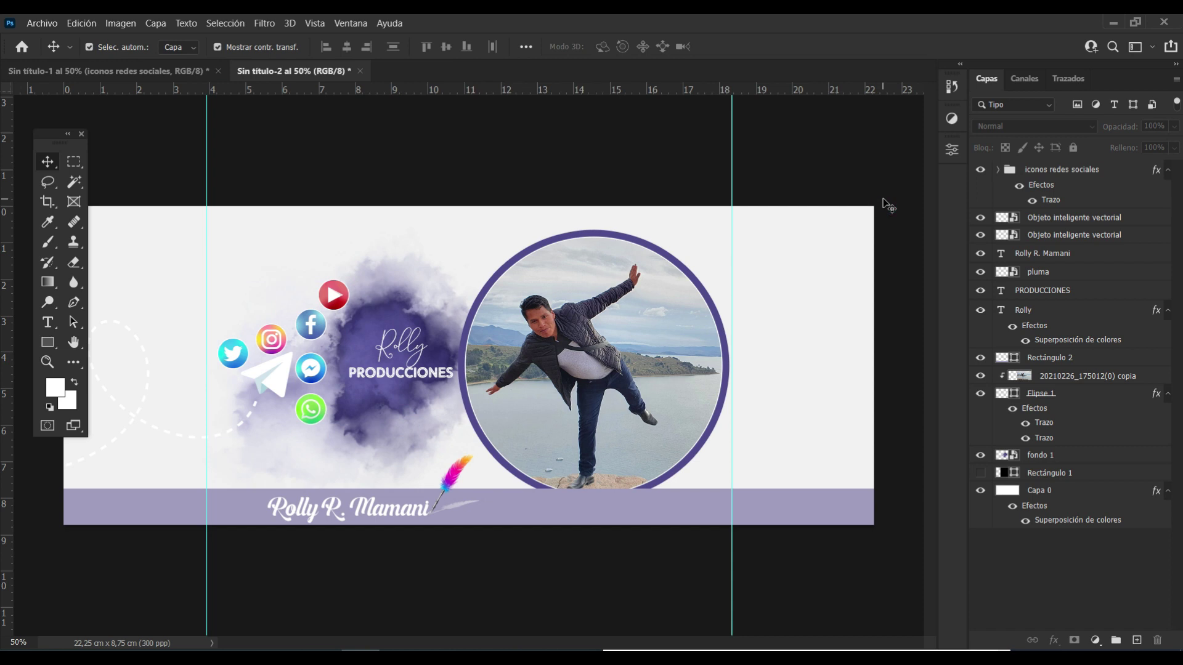